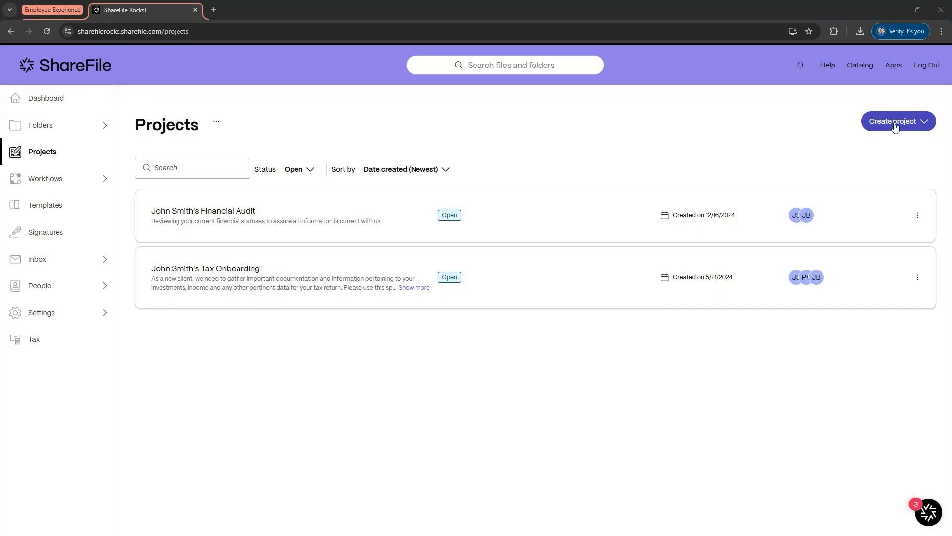
Step: Create a blank project named Test
click(910, 125)
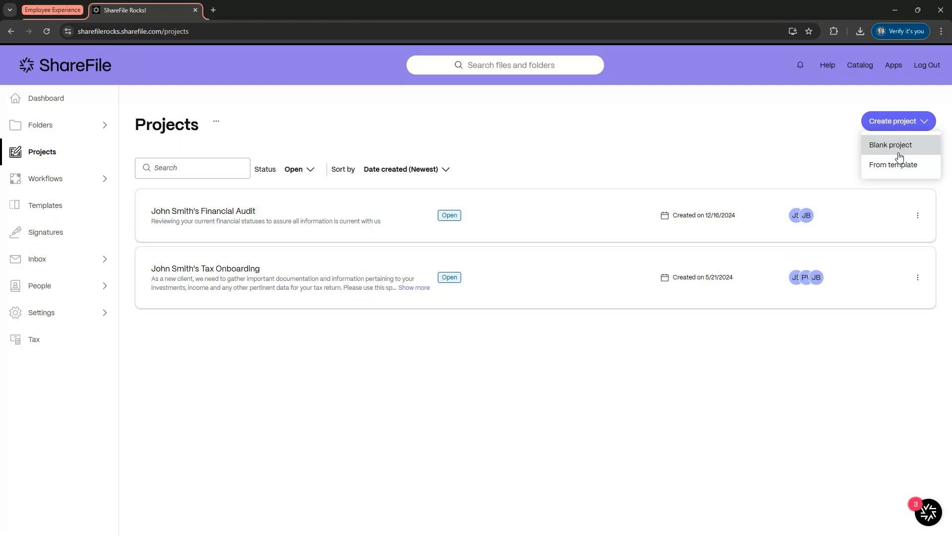
click(899, 150)
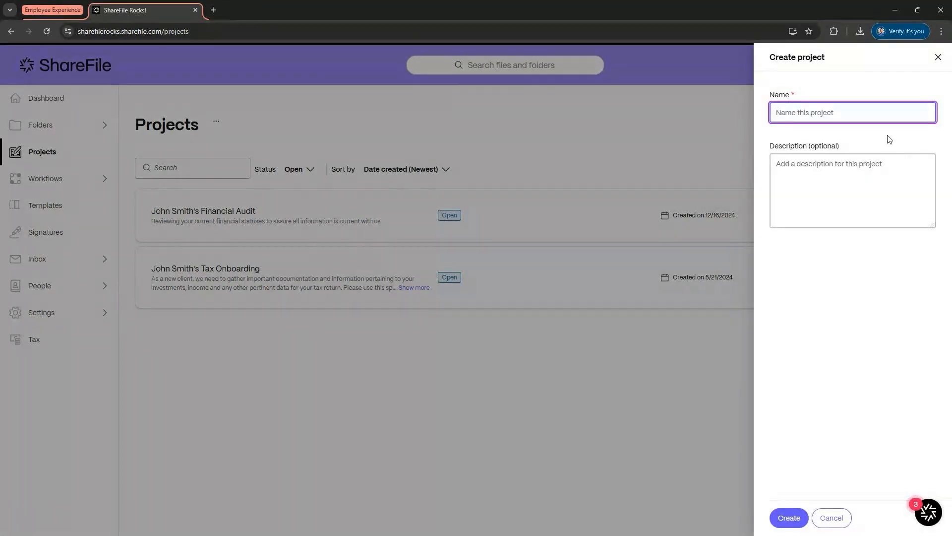
click(879, 115)
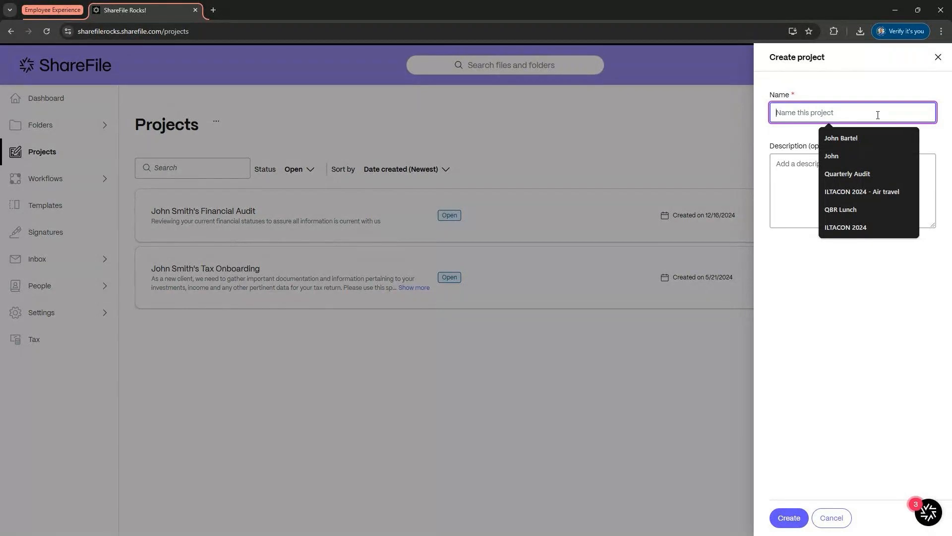
text(Test)
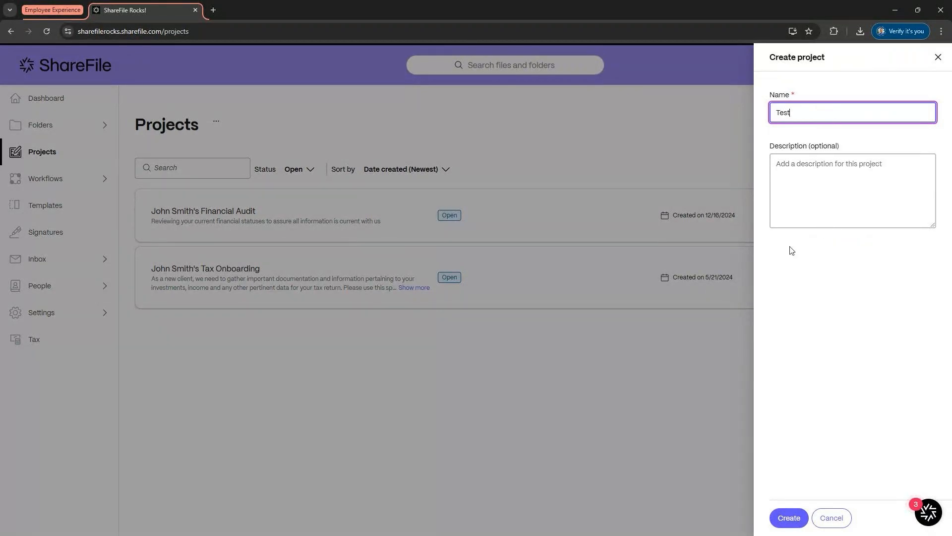
click(789, 518)
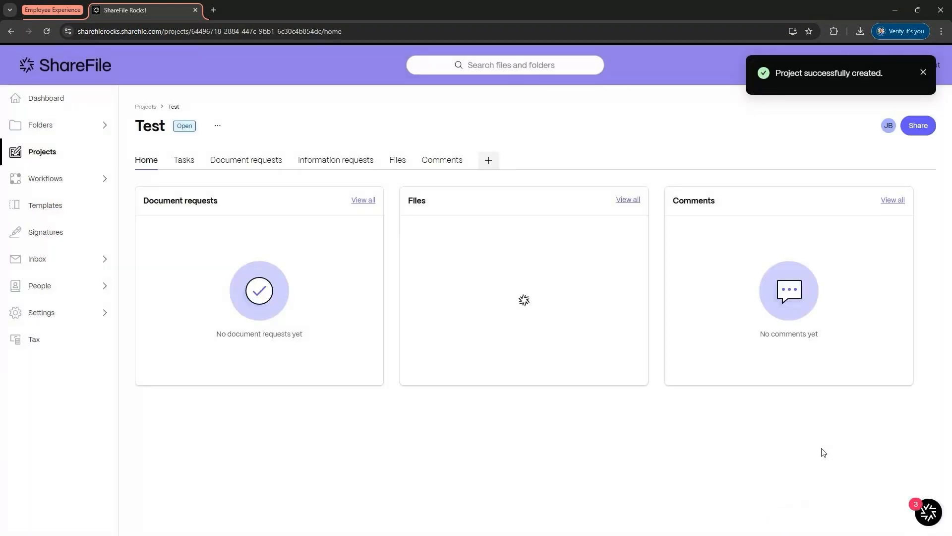
Step: Dismiss the confirmation and open the John Smith's Financial Audit project from the projects list
click(925, 73)
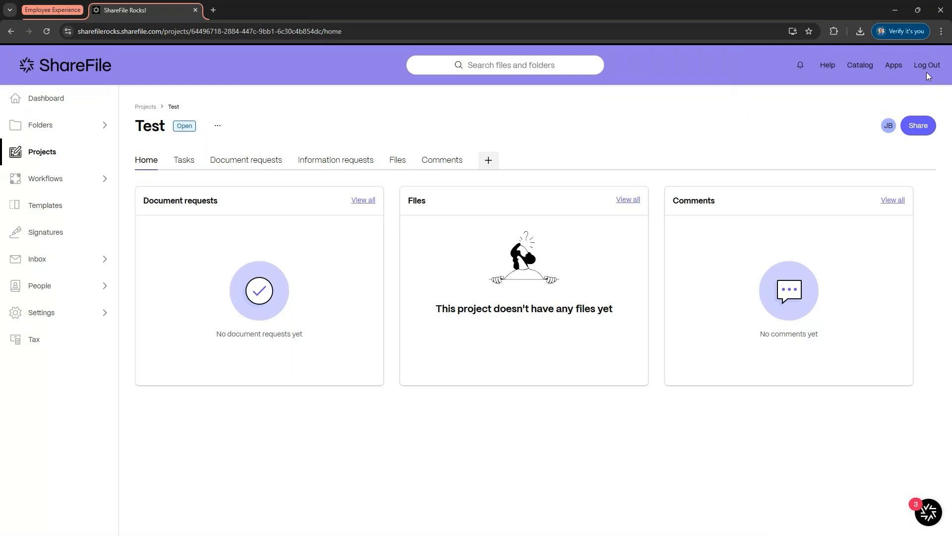
click(144, 107)
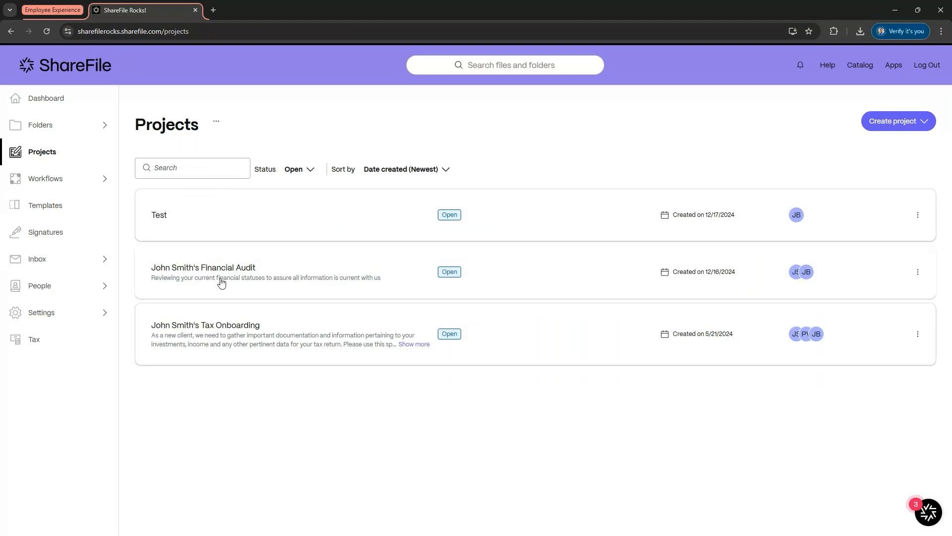
click(221, 282)
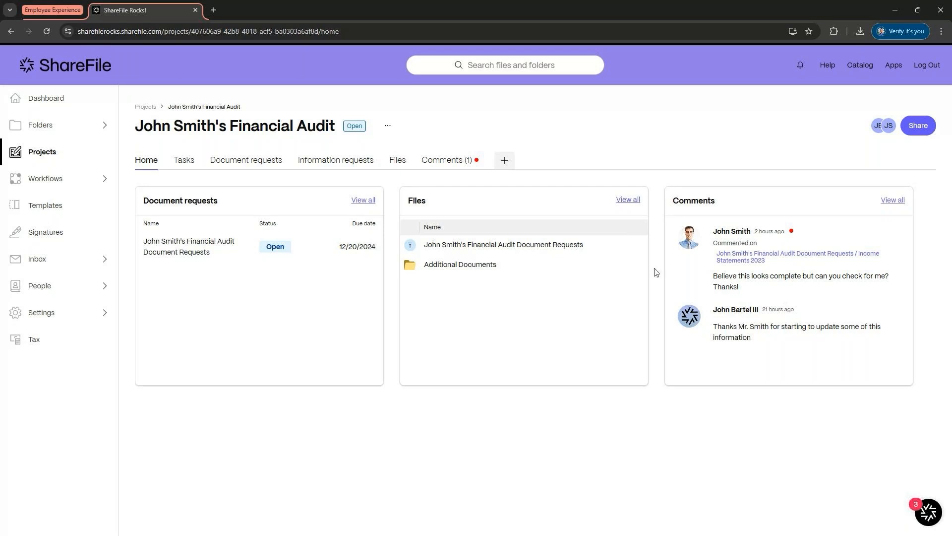
Step: View the project's tasks and open the new task form, cancelling it without creating a task
click(185, 161)
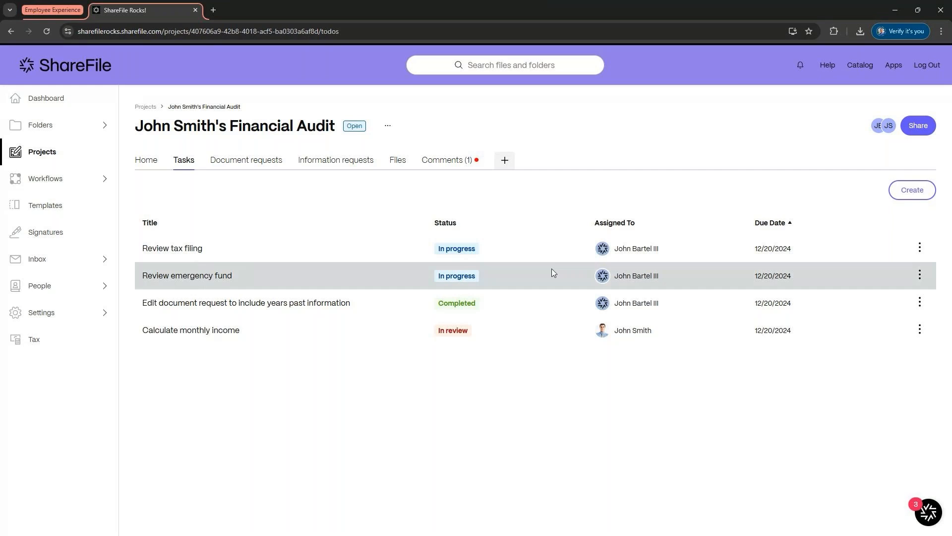
click(900, 195)
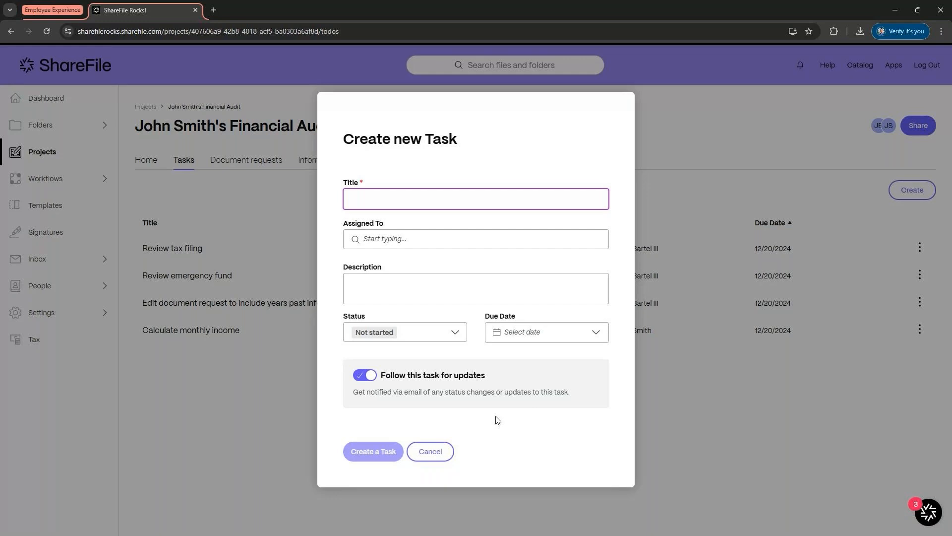
click(431, 450)
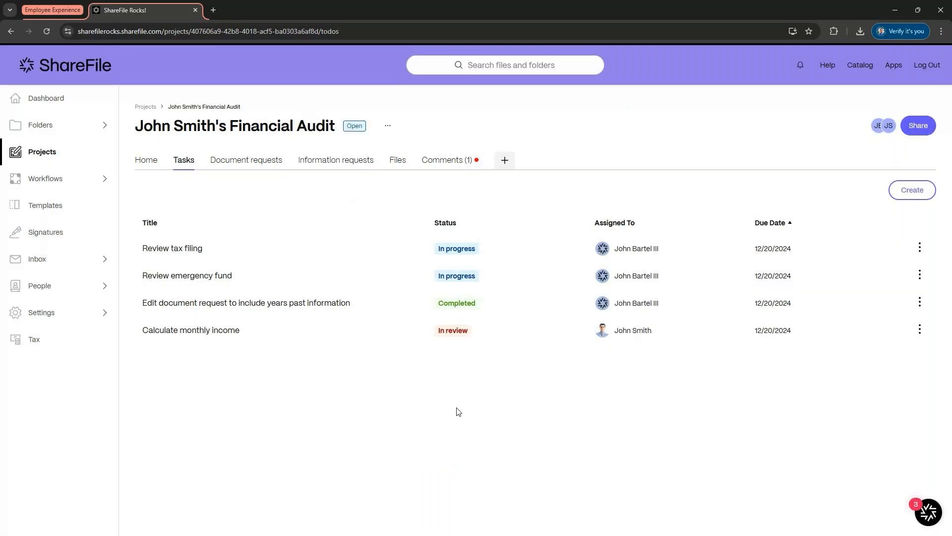
Step: Open John Smith's Financial Audit Document Requests and browse through its requested items
click(246, 162)
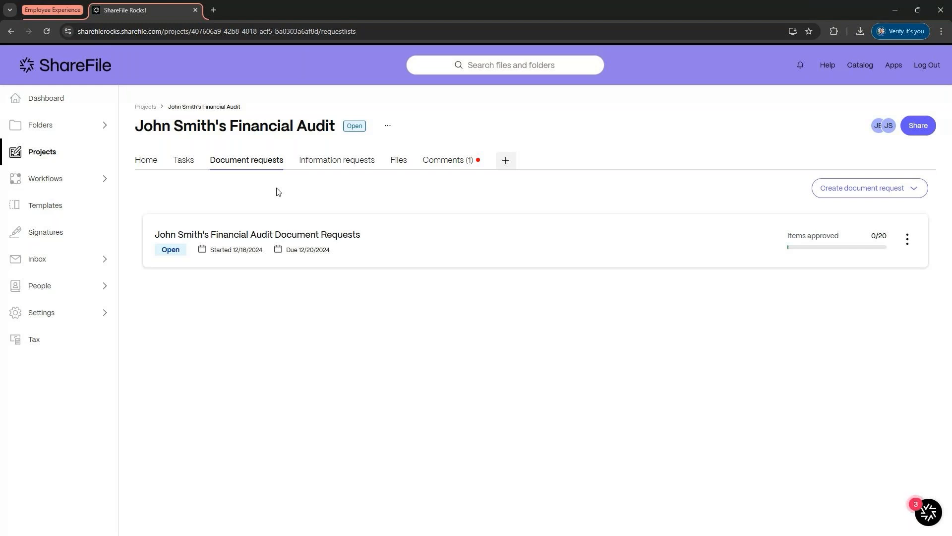
click(284, 235)
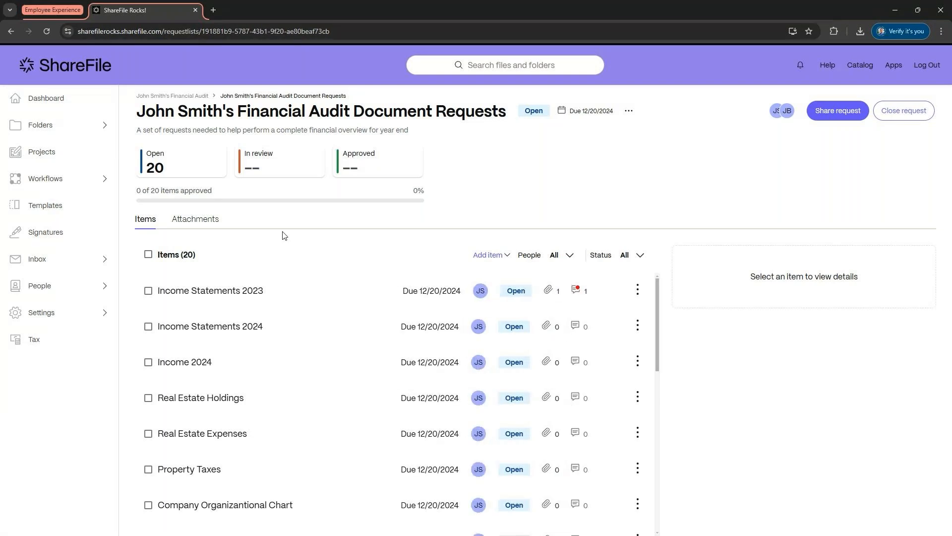
scroll(307, 298, down, 4)
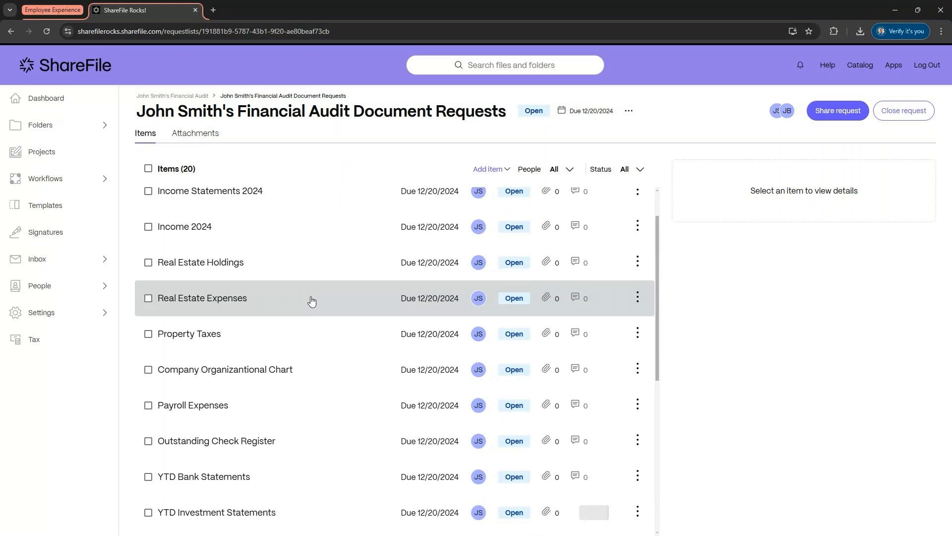
scroll(312, 297, down, 2)
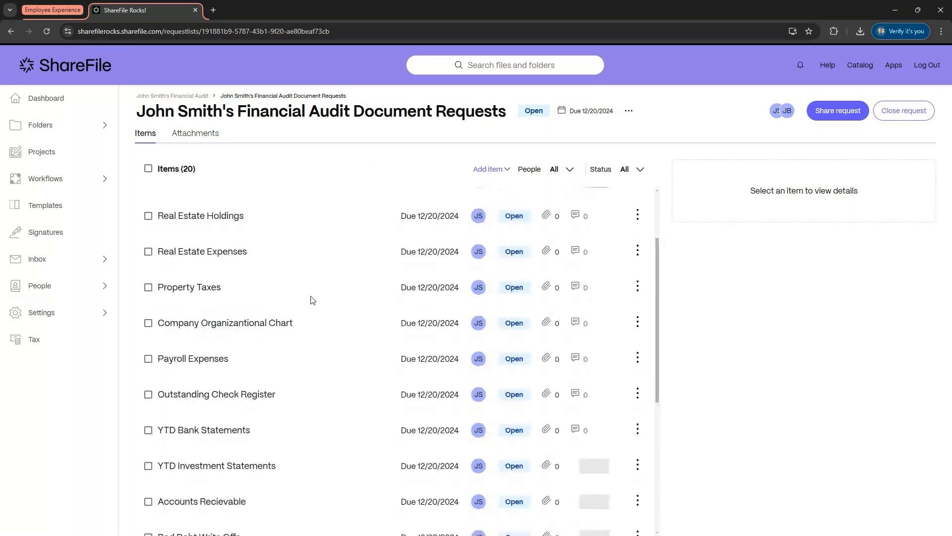
scroll(313, 297, up, 5)
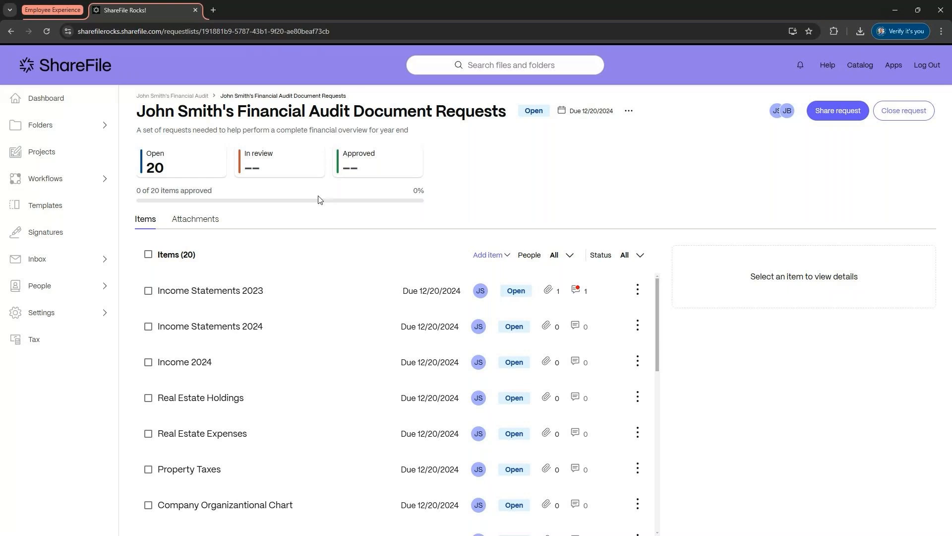
Step: Open the Income Statements 2023 item to review its details and attached file
click(209, 293)
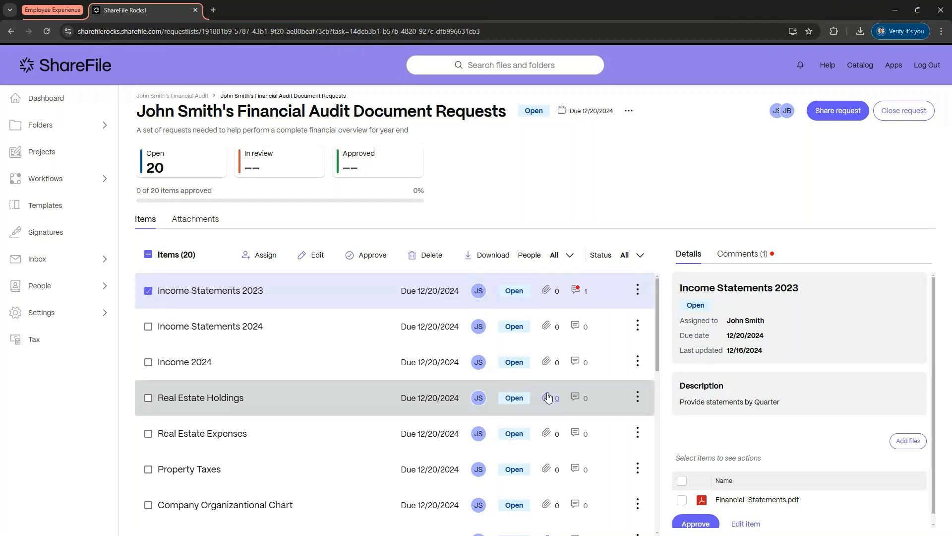
scroll(742, 373, down, 1)
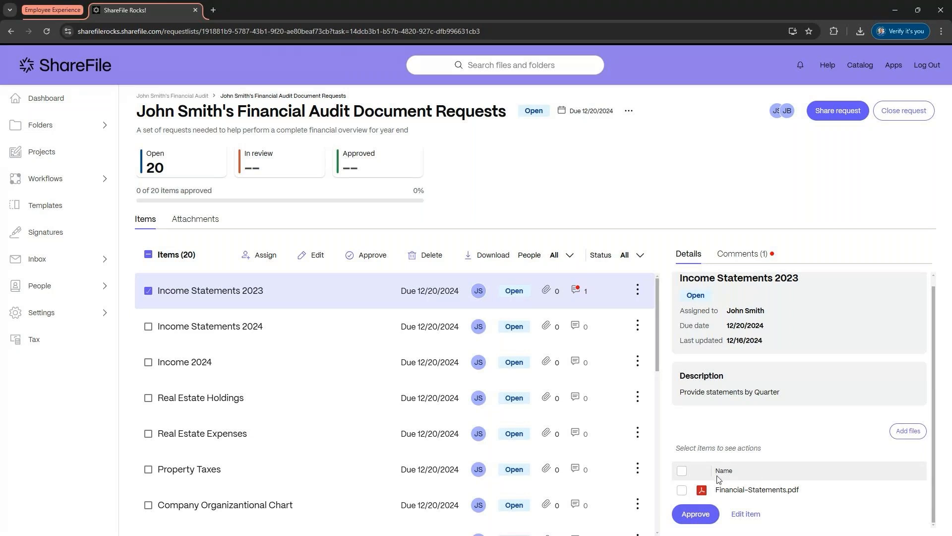
Step: Switch to the client's maximized browser window and open the task assignment email in Gmail
click(149, 529)
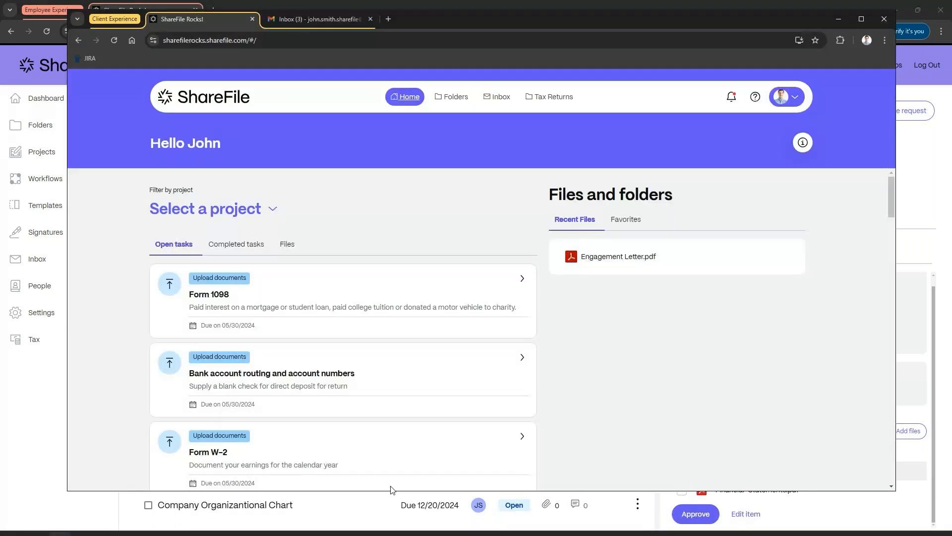
double_click(407, 23)
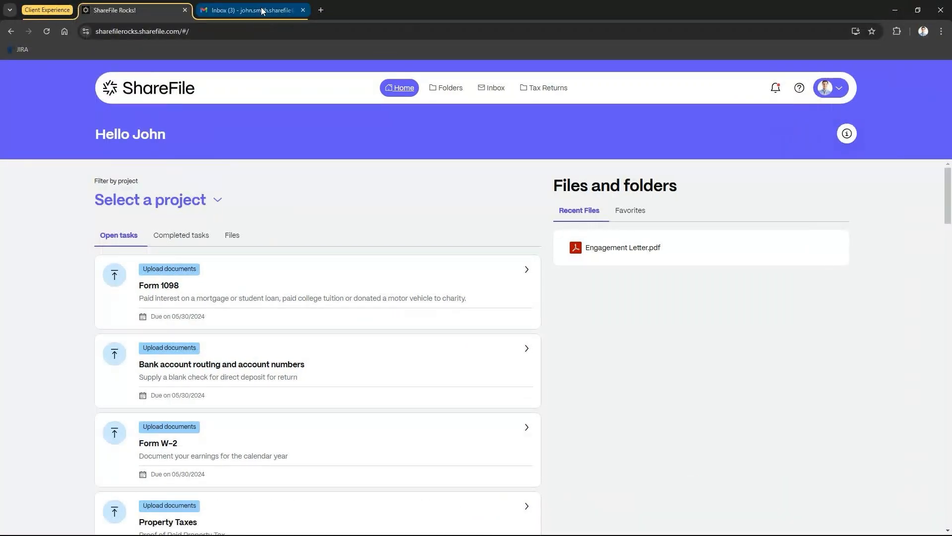
click(261, 11)
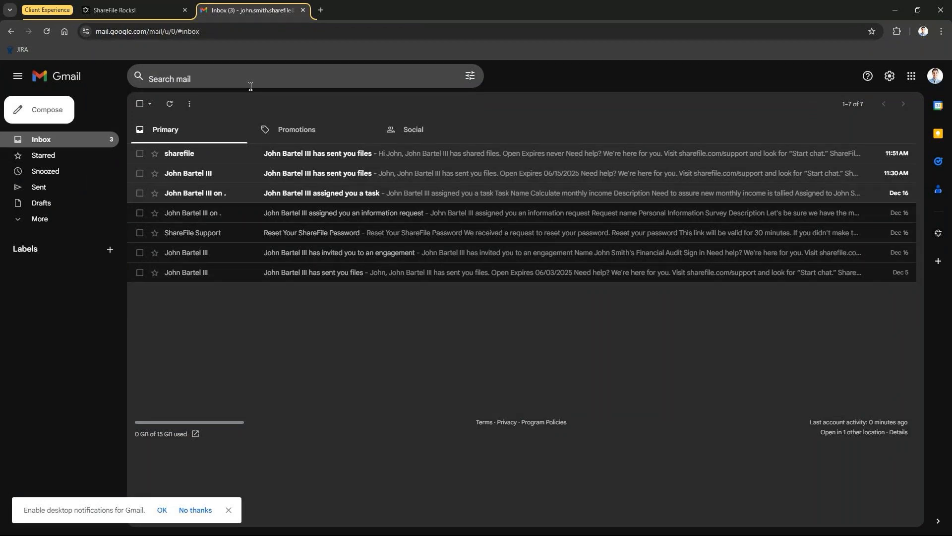
click(297, 197)
scroll(332, 257, down, 1)
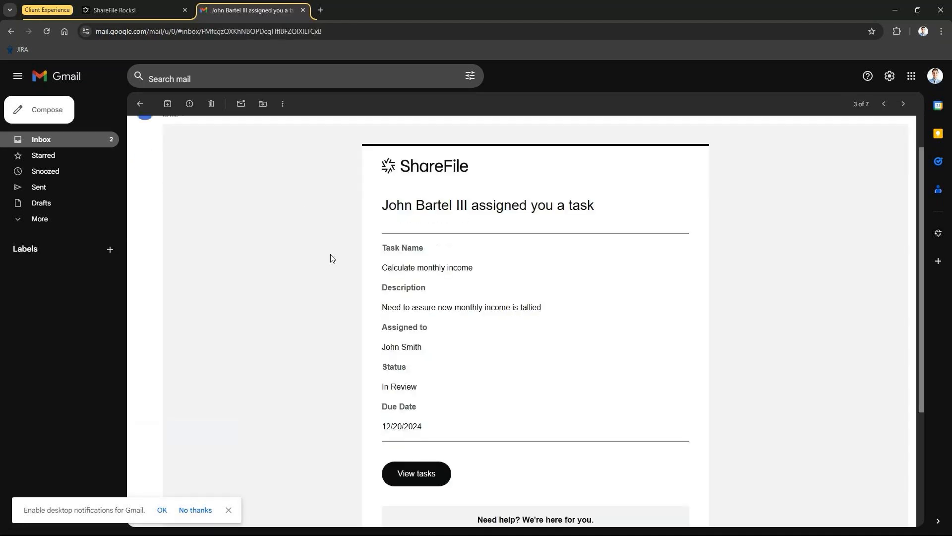
scroll(331, 258, down, 1)
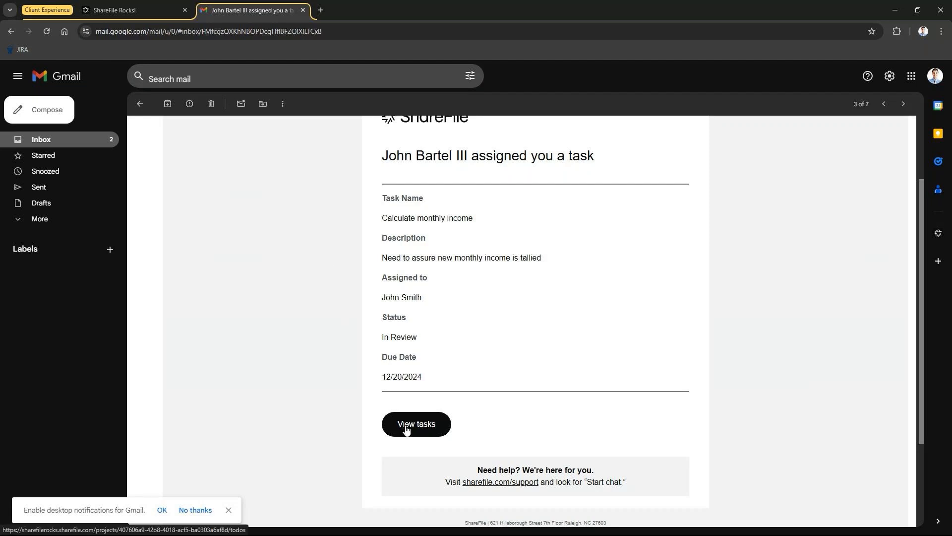
Step: Return to the client's ShareFile portal and scroll through the list of open tasks
click(148, 14)
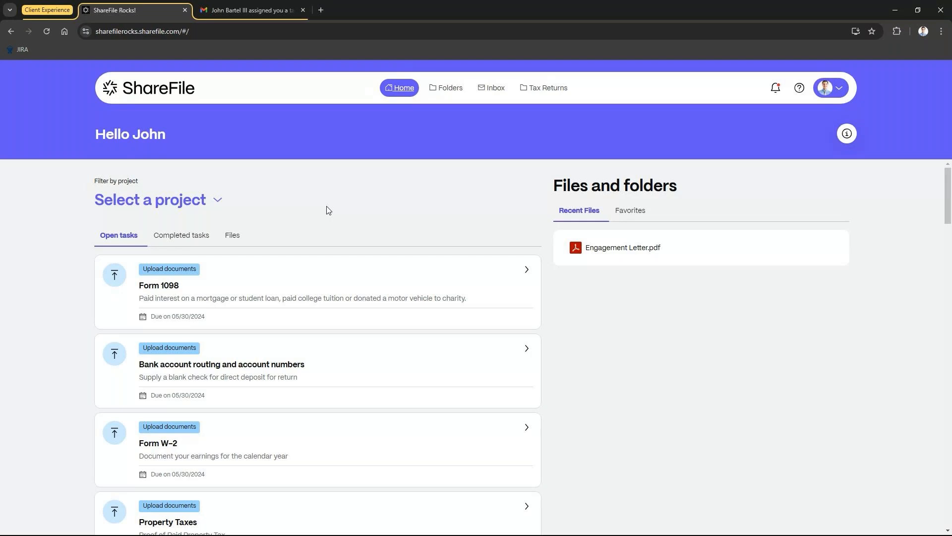
scroll(326, 210, down, 1)
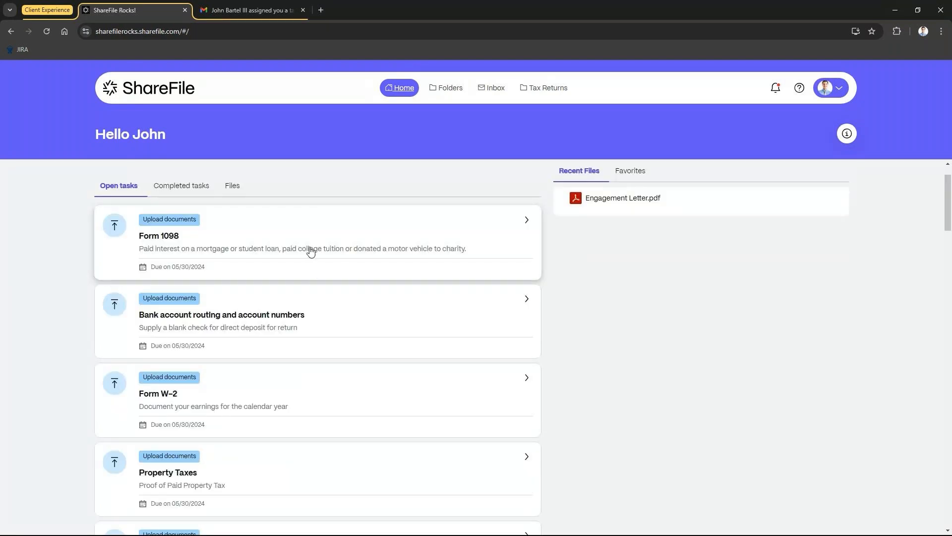
scroll(320, 275, down, 1)
scroll(317, 274, down, 4)
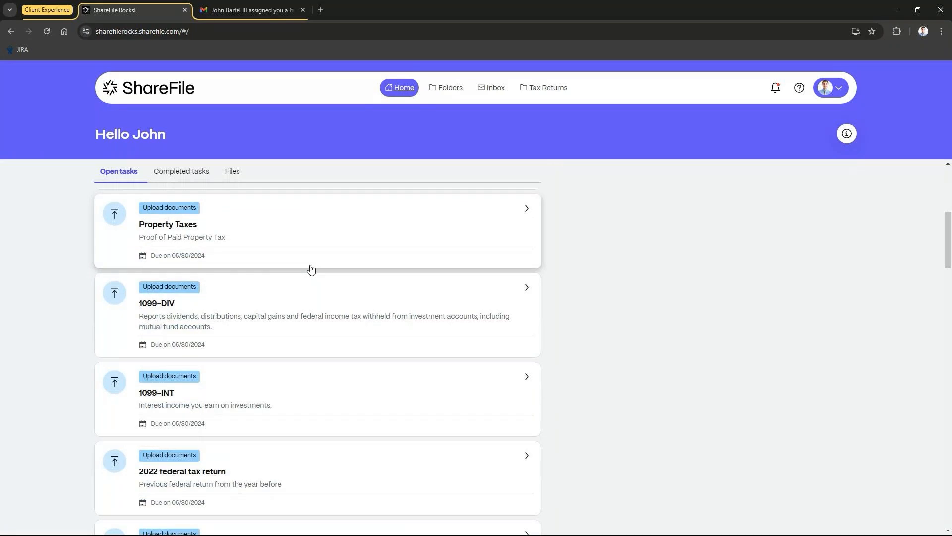
scroll(310, 270, down, 2)
scroll(305, 265, down, 1)
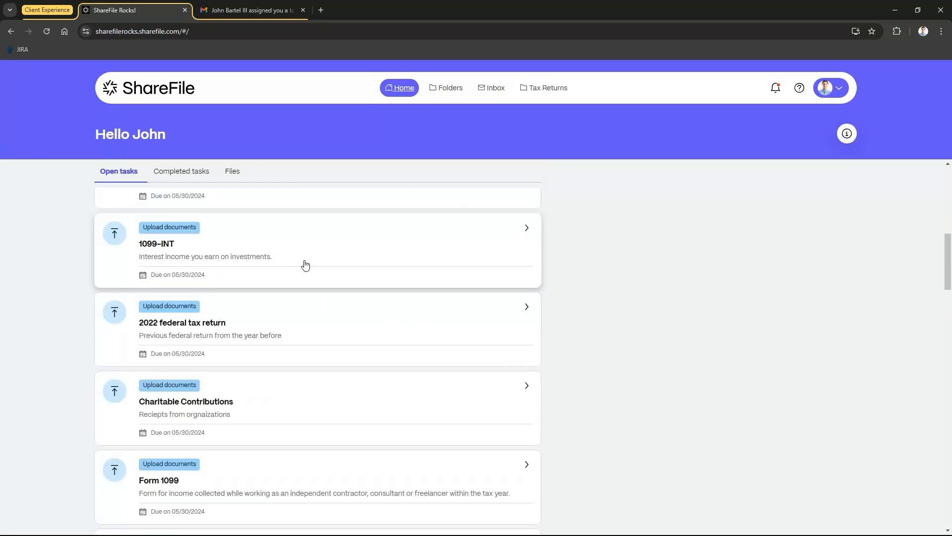
scroll(303, 267, down, 4)
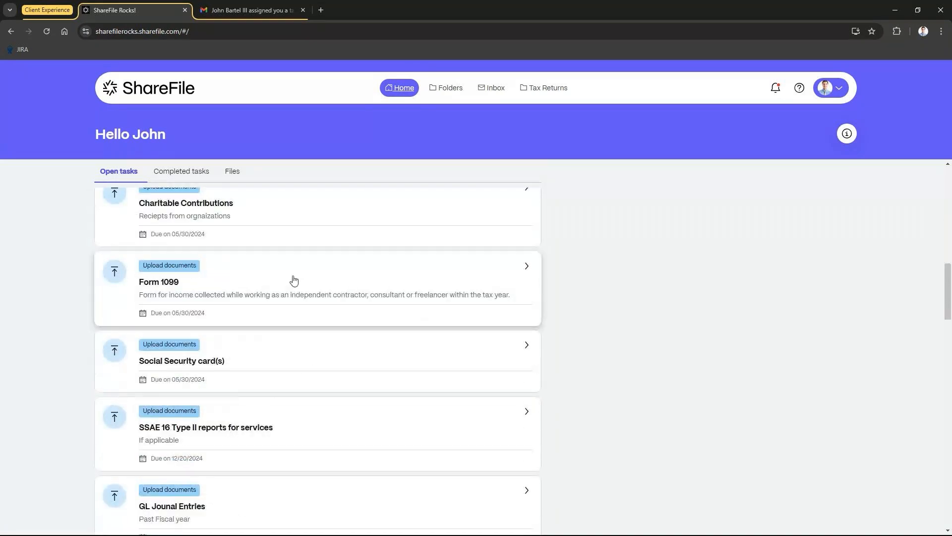
Step: Open the Social Security card(s) task, preview its file upload and comments options, and close it
click(301, 364)
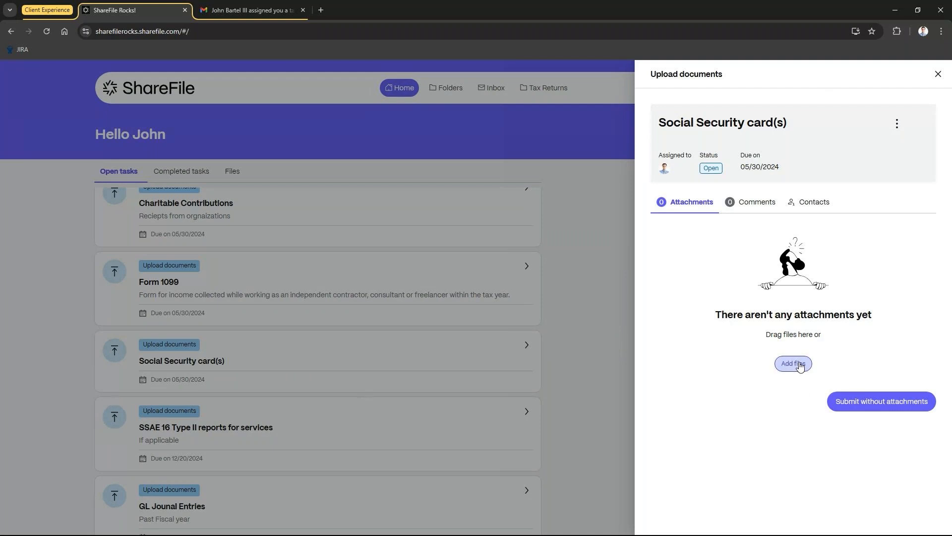
click(800, 365)
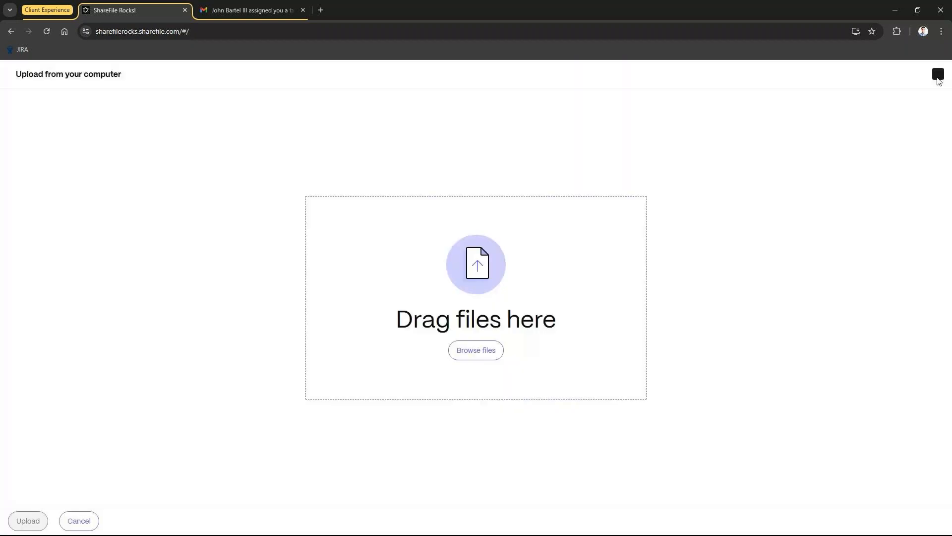
click(938, 74)
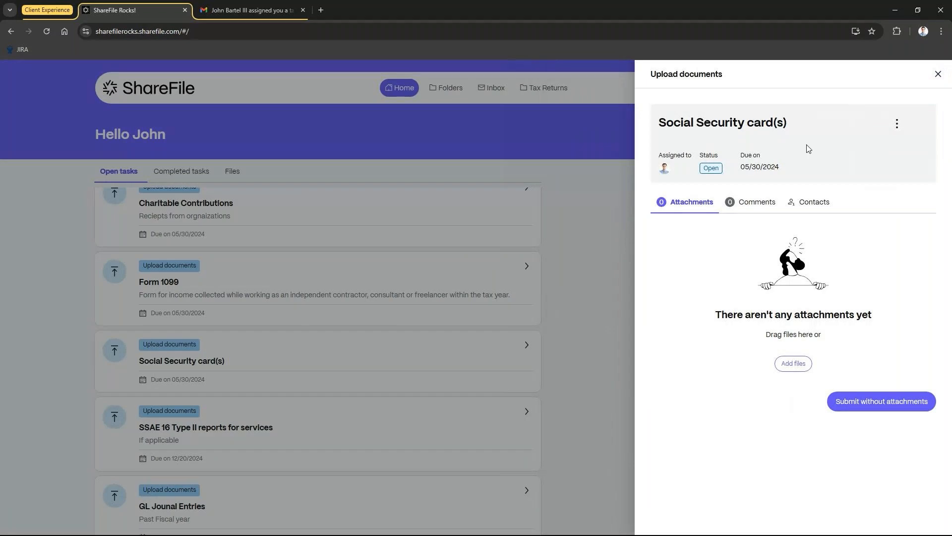
click(759, 203)
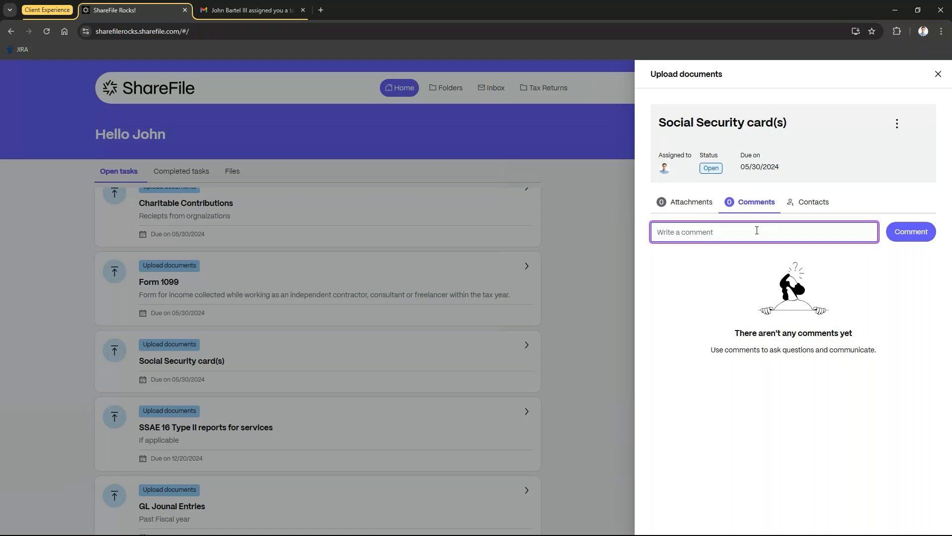
click(938, 75)
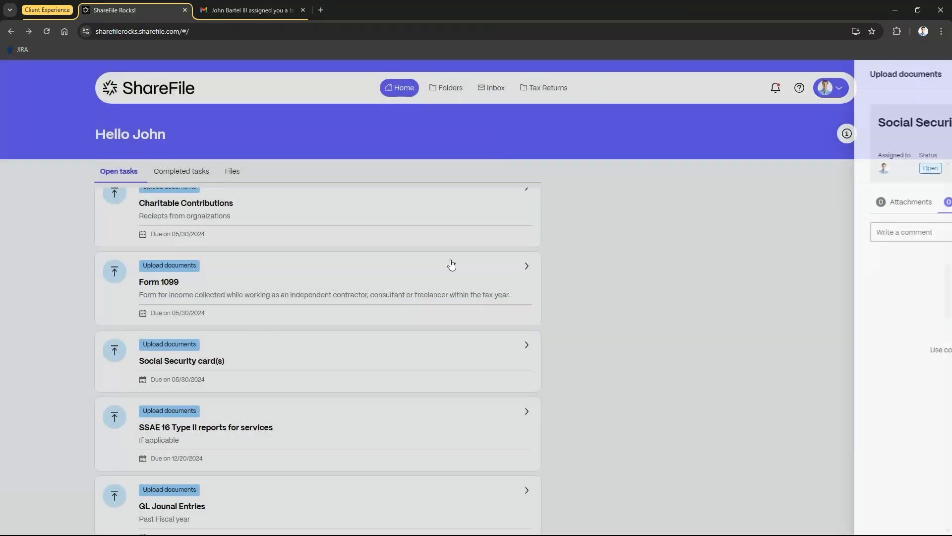
scroll(446, 265, down, 5)
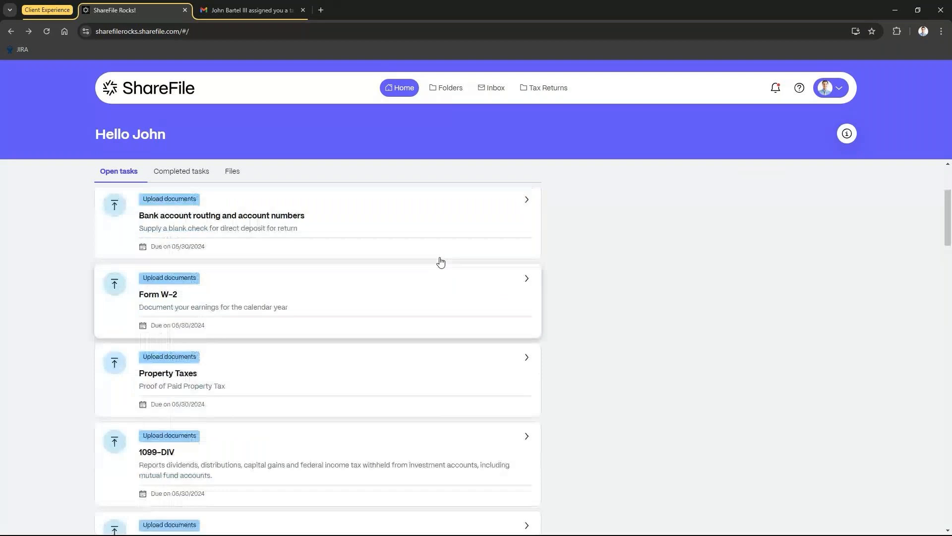
scroll(441, 262, up, 5)
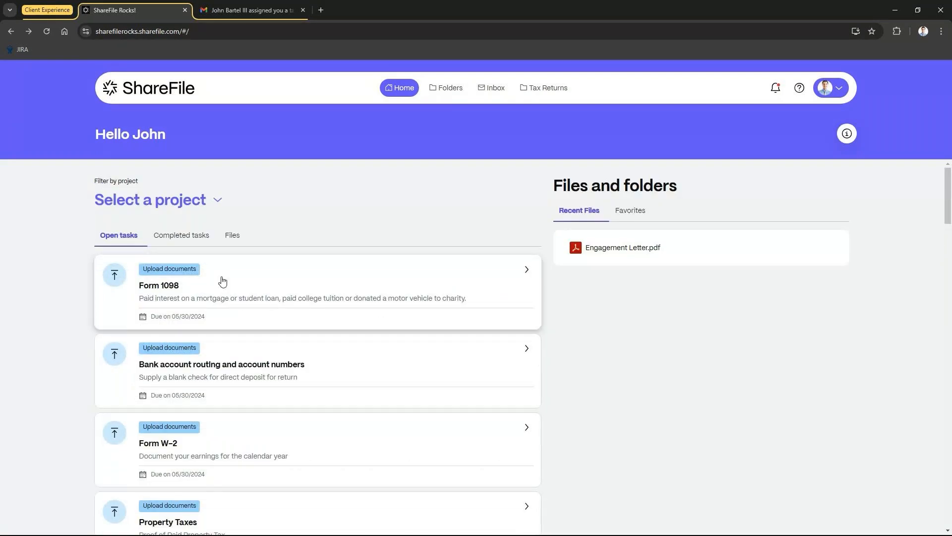
Step: Browse the client's completed tasks and files, filtering the files by the John Smith's Financial Audit project
click(194, 238)
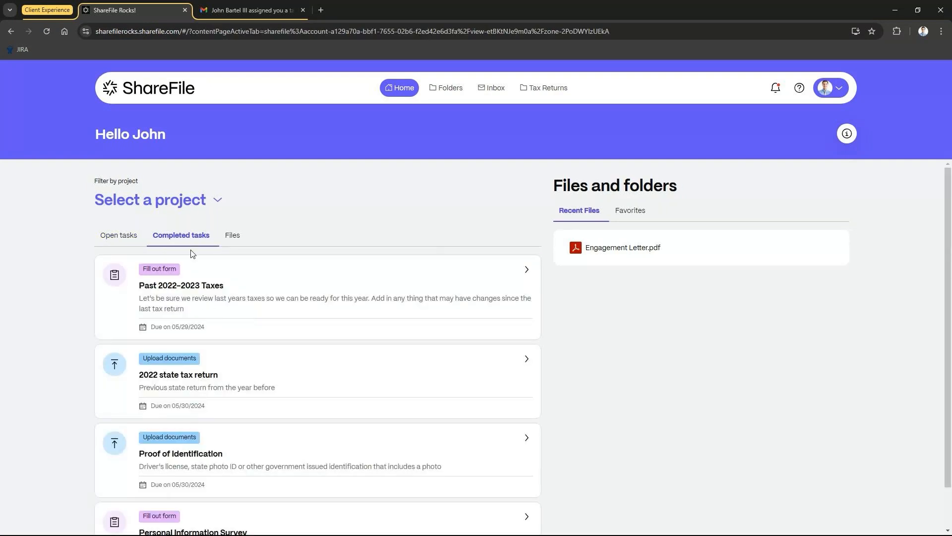
click(232, 237)
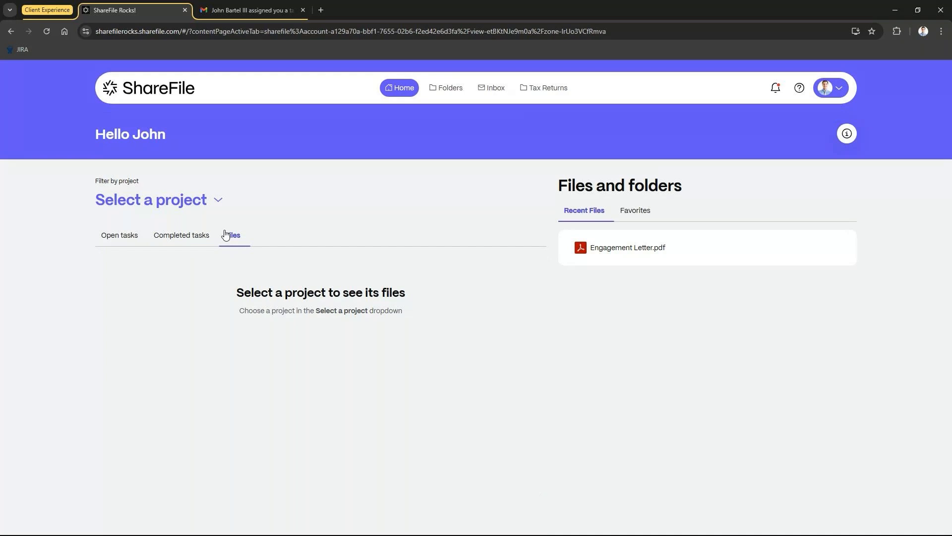
click(219, 203)
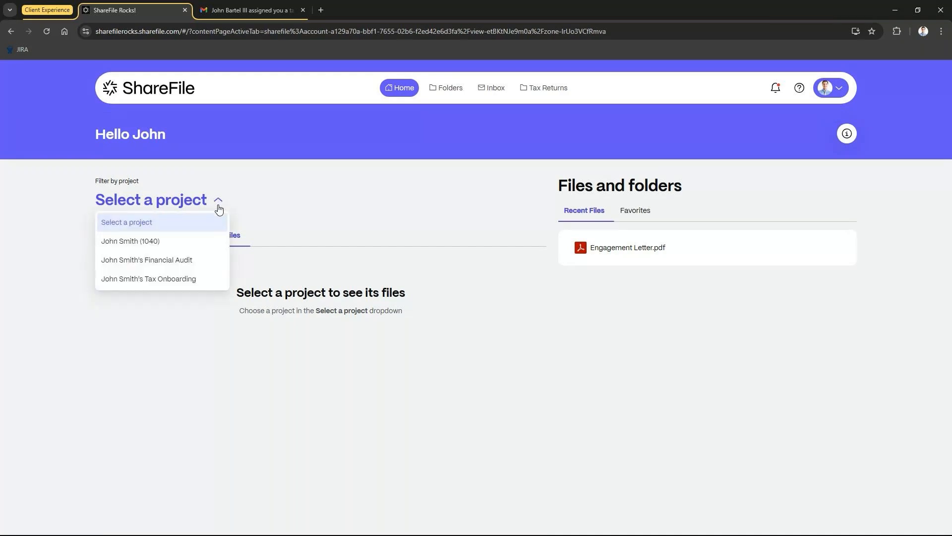
click(187, 263)
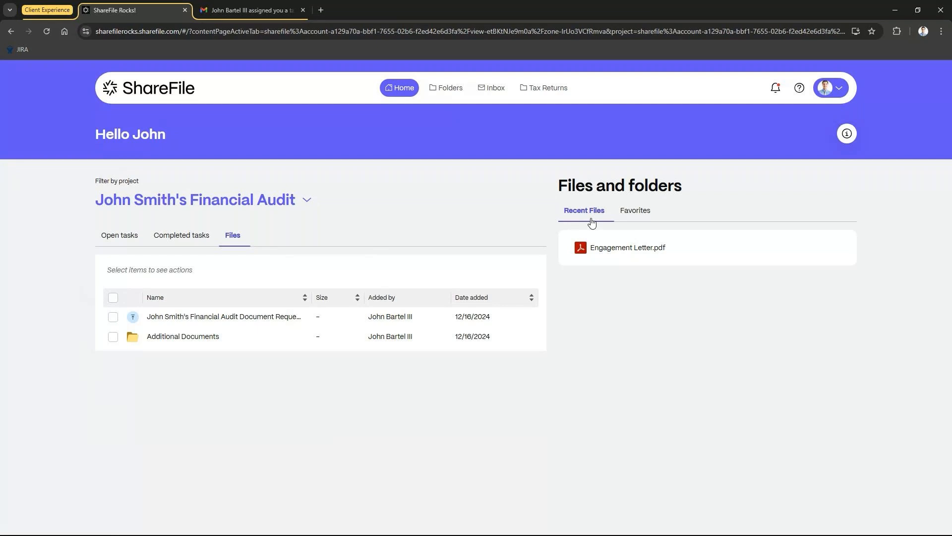
Step: Preview the recent Engagement Letter.pdf file, return to the home page, and view the Favorites list
click(605, 247)
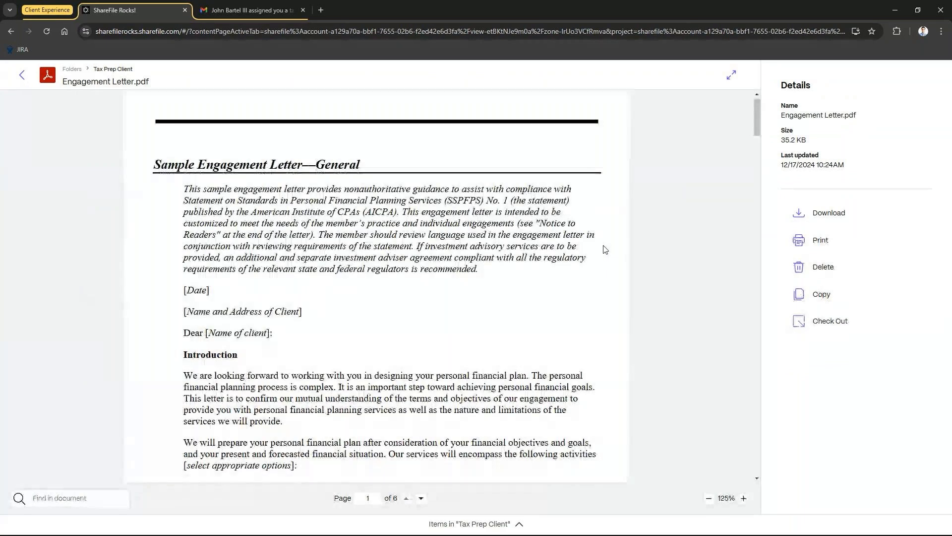
click(22, 75)
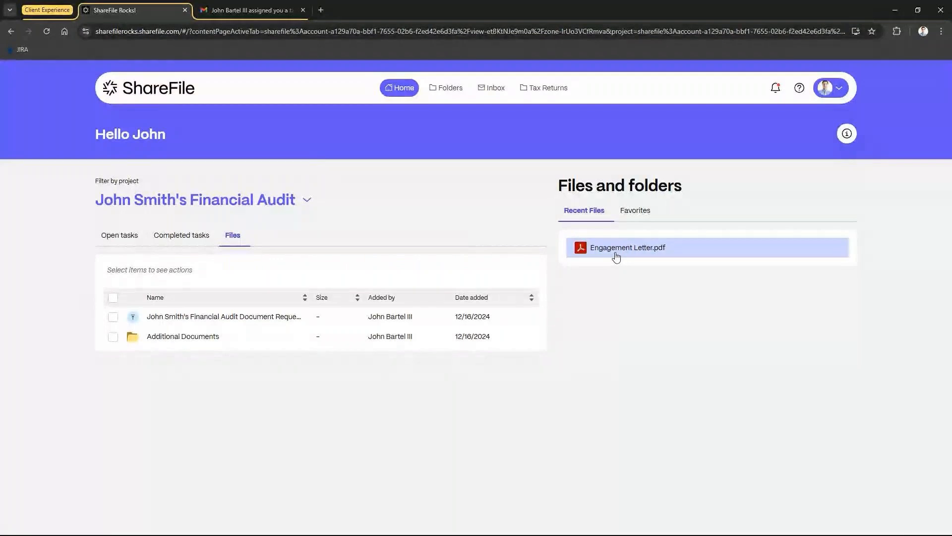
click(627, 214)
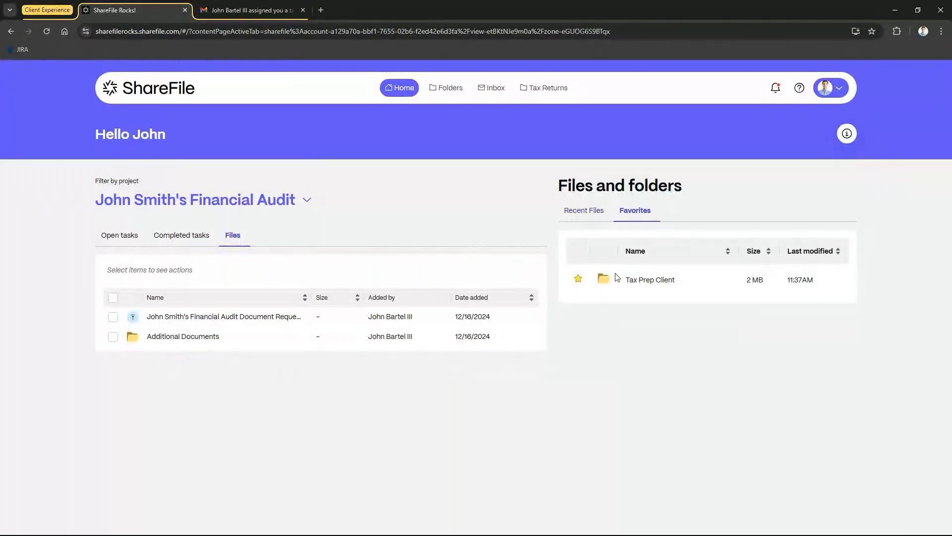
Step: Open the Tax Prep Client folder from the client's Folders page to review its contents
click(443, 92)
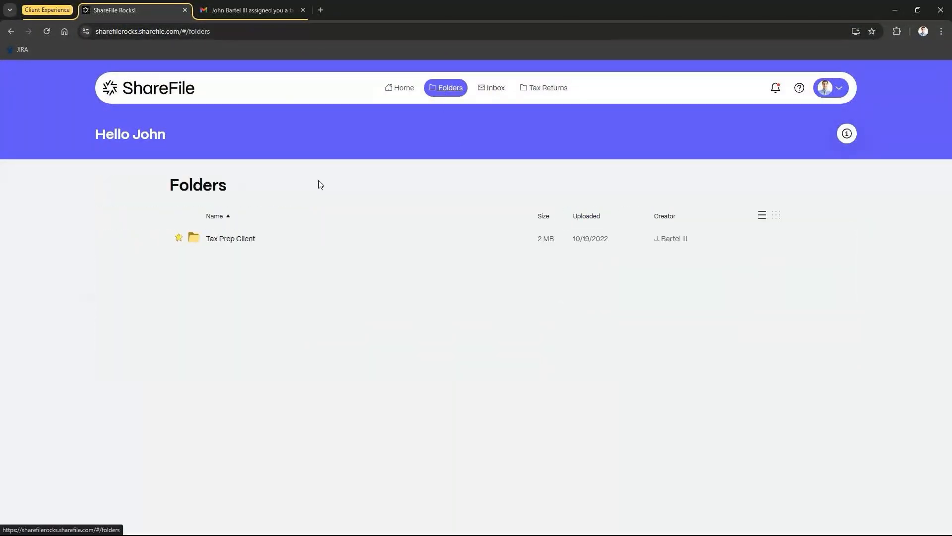
click(239, 239)
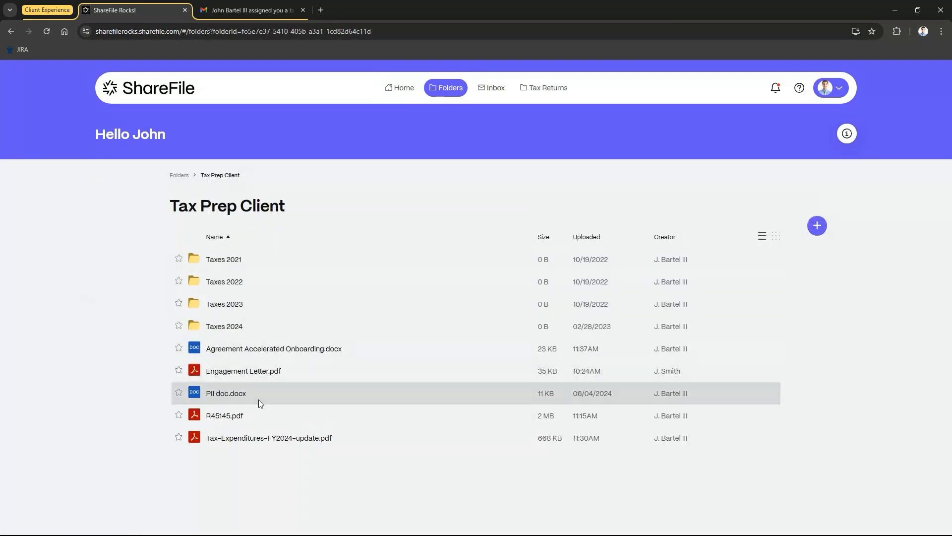
Step: Open the file-share message in the client's portal inbox and close it
click(492, 90)
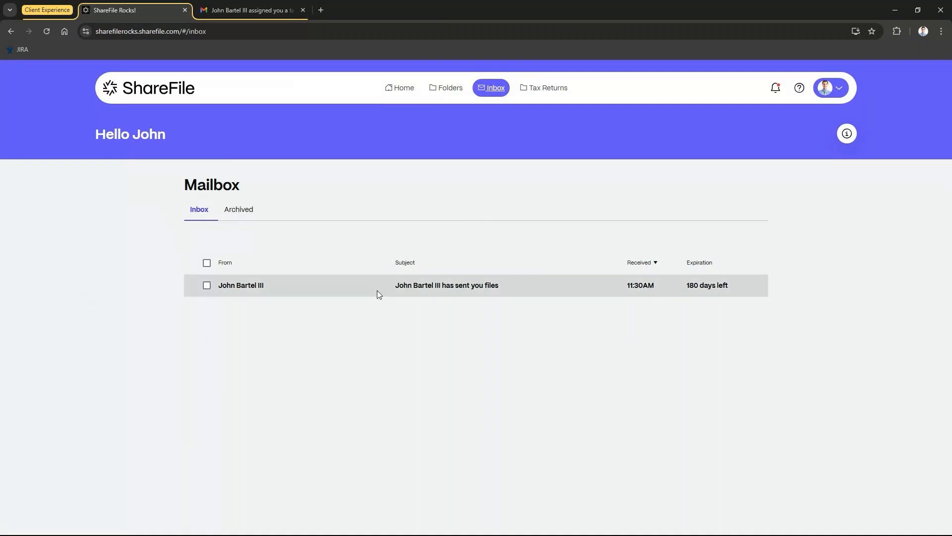
click(400, 288)
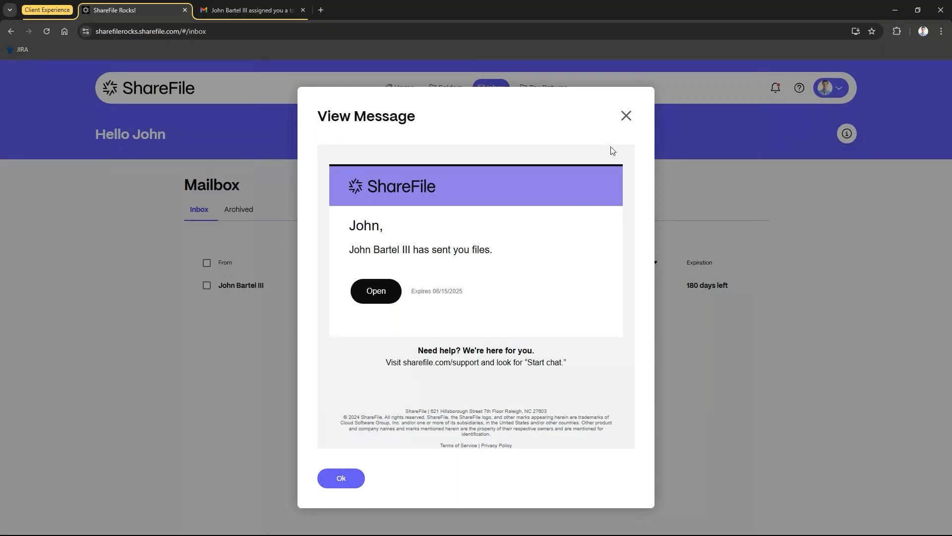
click(627, 115)
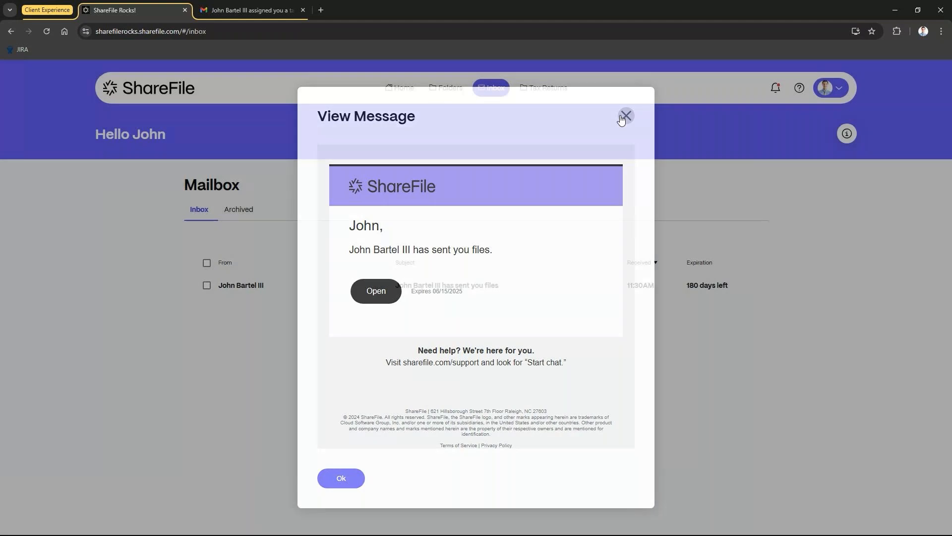
Step: View the client's Tax Returns list and open and close the notifications panel
click(557, 91)
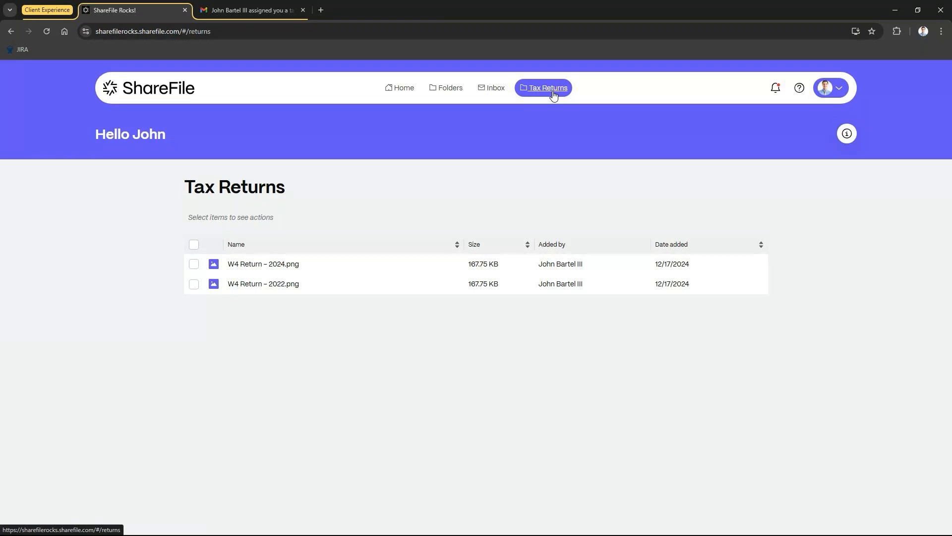
click(776, 90)
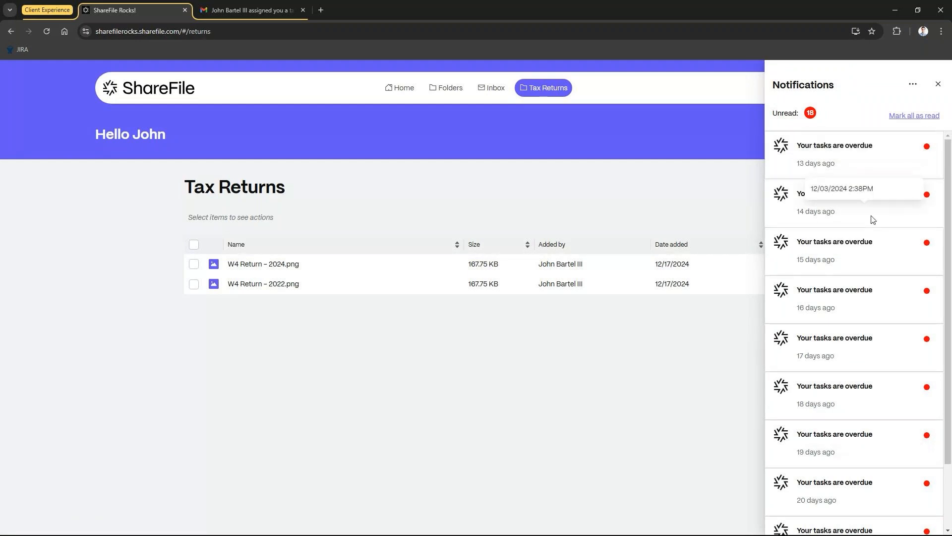
click(939, 84)
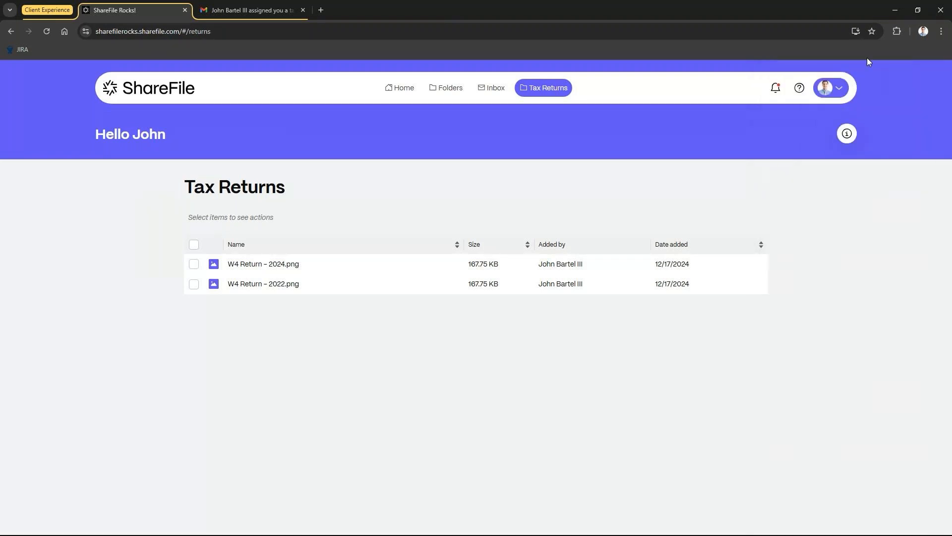
Step: Switch to the employee window and preview the Financial-Statements.pdf attached to Income Statements 2023, scrolling through its pages
click(897, 10)
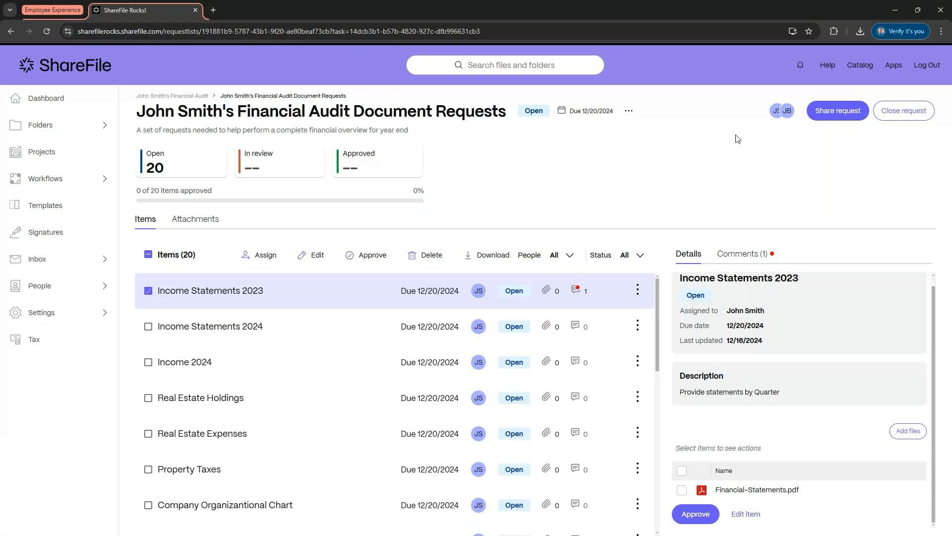
click(737, 492)
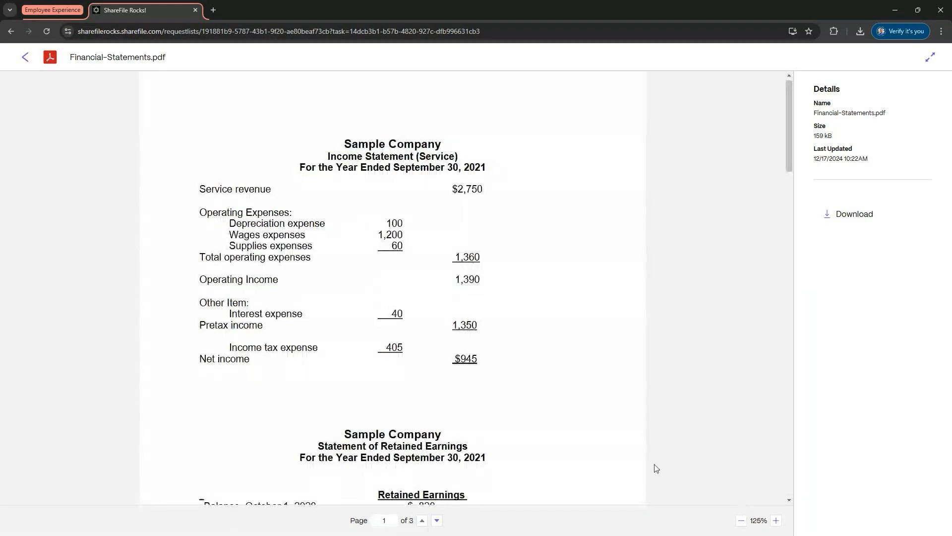
scroll(665, 432, down, 10)
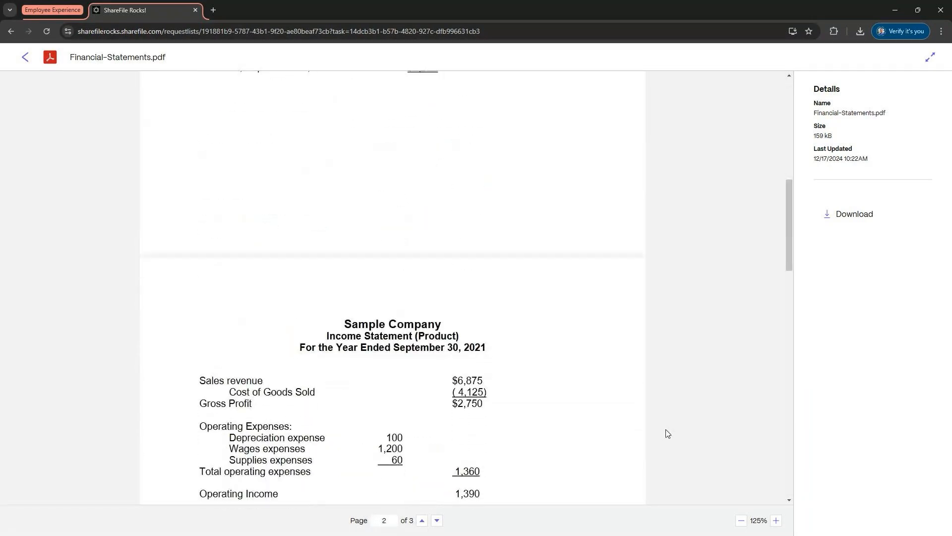
scroll(667, 433, down, 8)
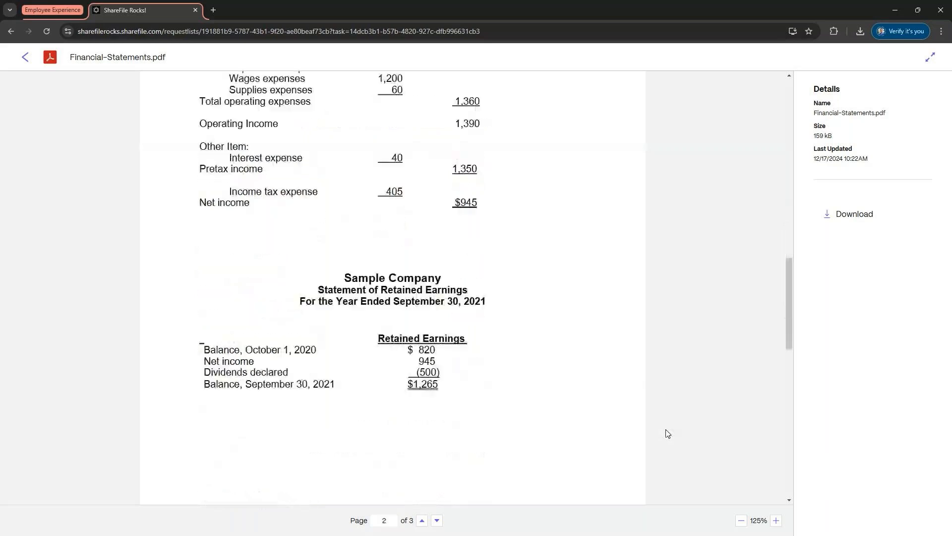
scroll(667, 433, down, 4)
scroll(668, 433, down, 5)
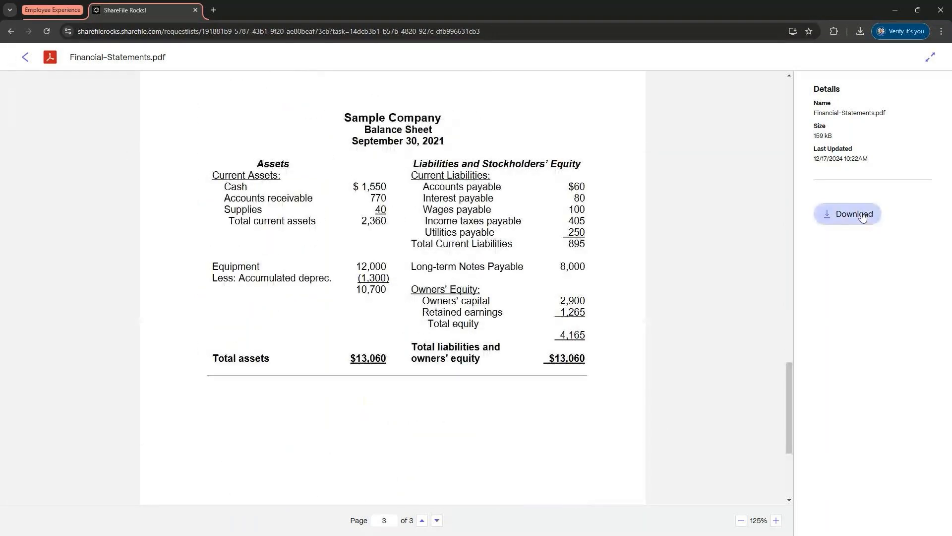
click(25, 60)
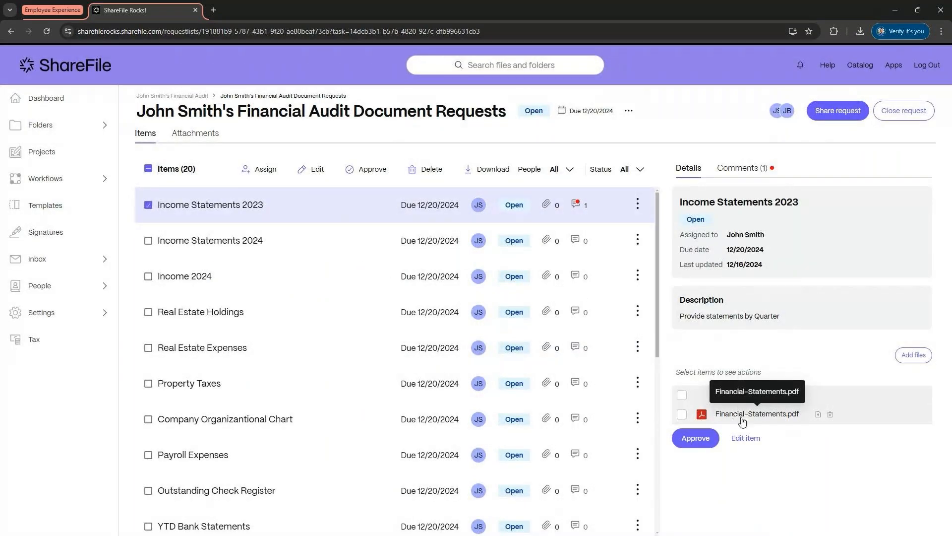
Step: Read the client's comment on Income Statements 2023 and approve the item
click(736, 170)
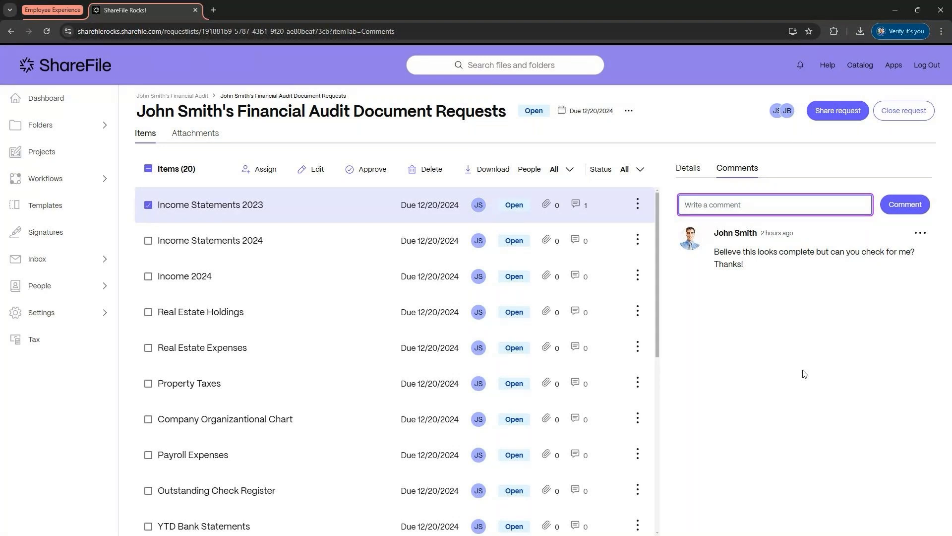
click(695, 170)
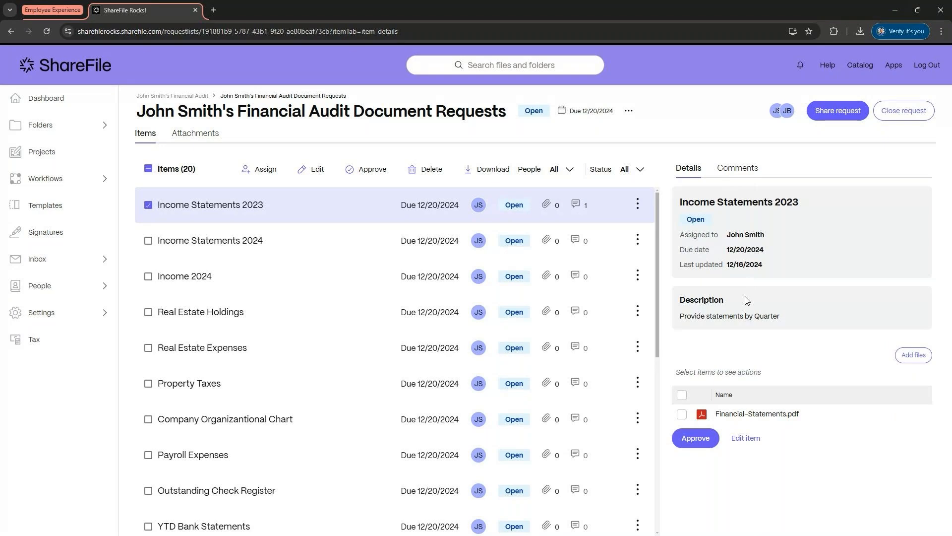
click(694, 439)
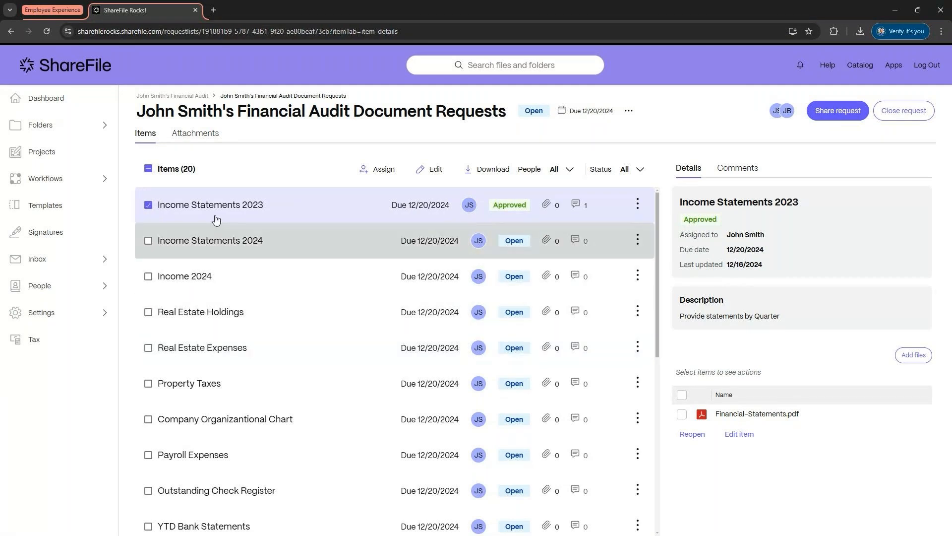
Step: Create a blank document request titled Test 123 in John Smith's Financial Audit, due 12/20/2024
click(172, 96)
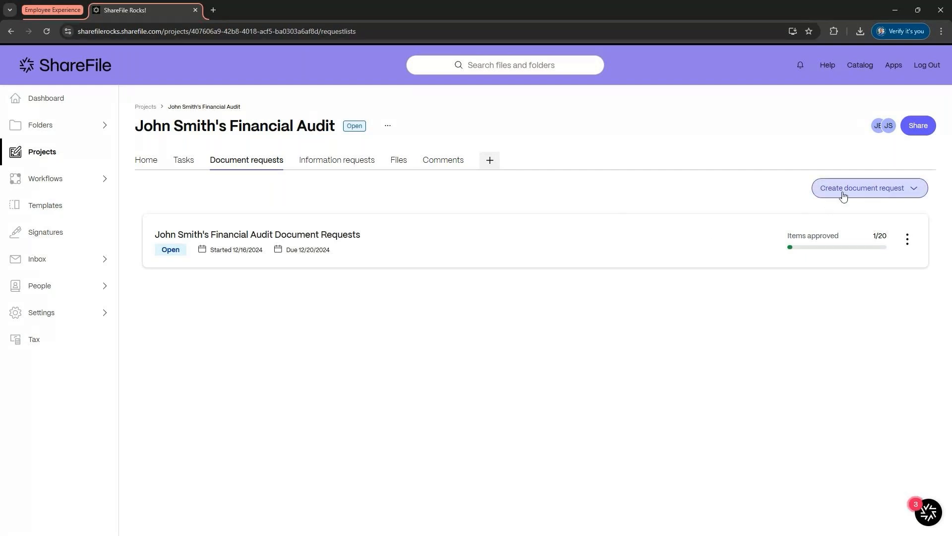
click(891, 197)
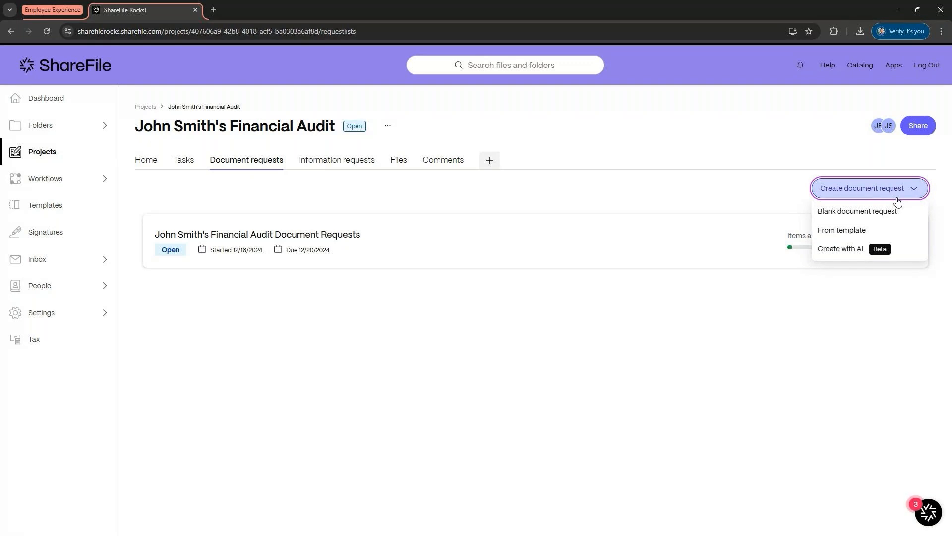
click(875, 221)
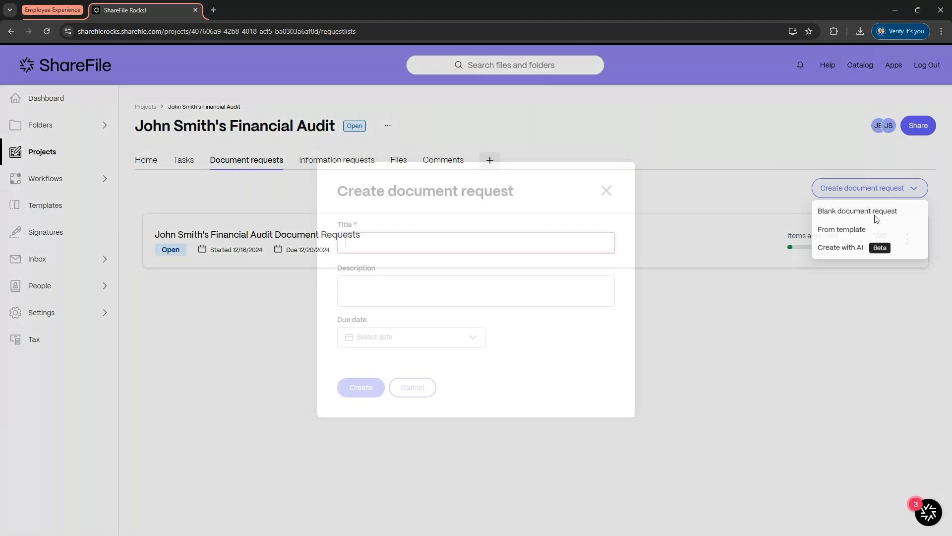
text(TEst 123)
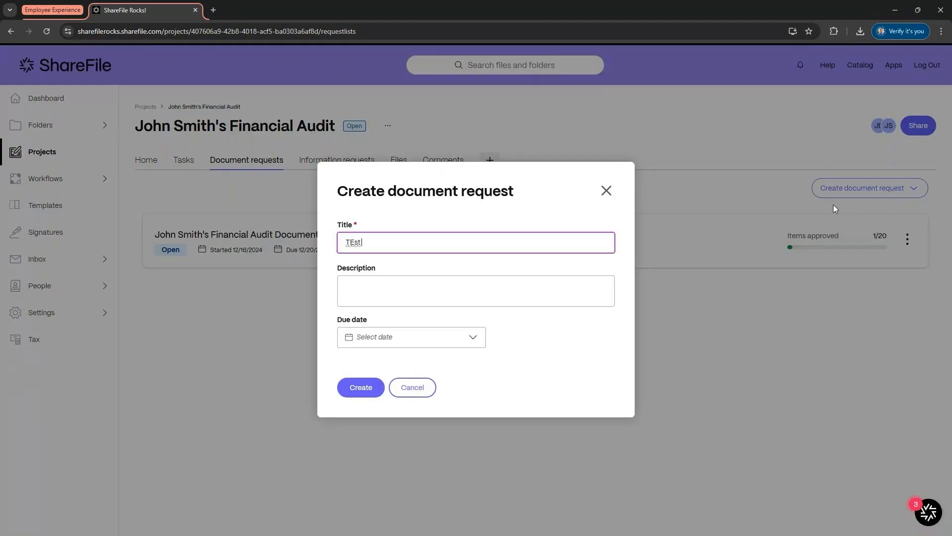
click(355, 243)
key(BackSpace)
text(e)
click(407, 338)
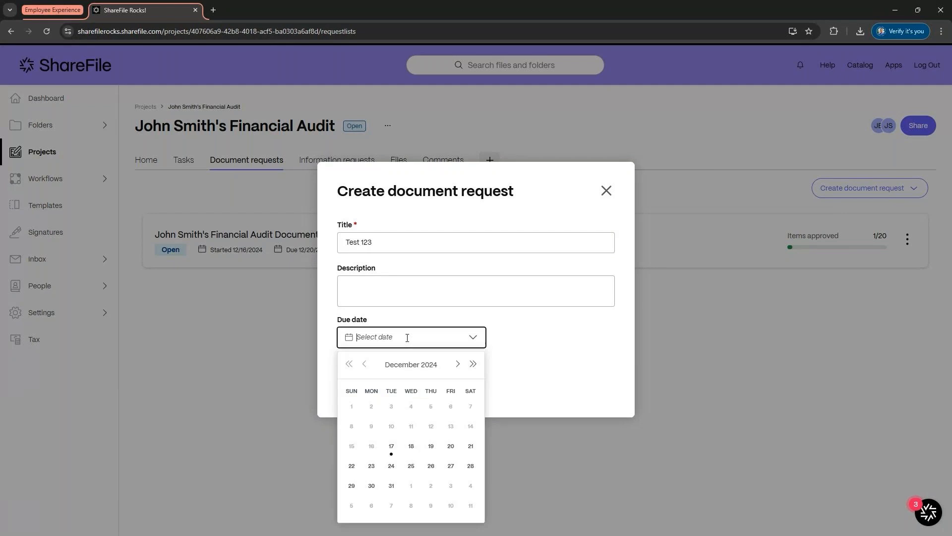
click(451, 446)
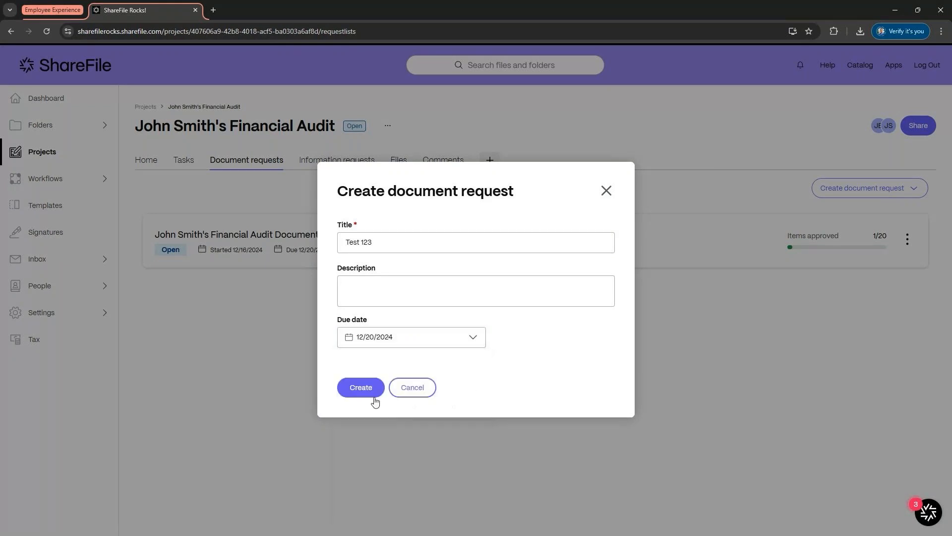
click(360, 392)
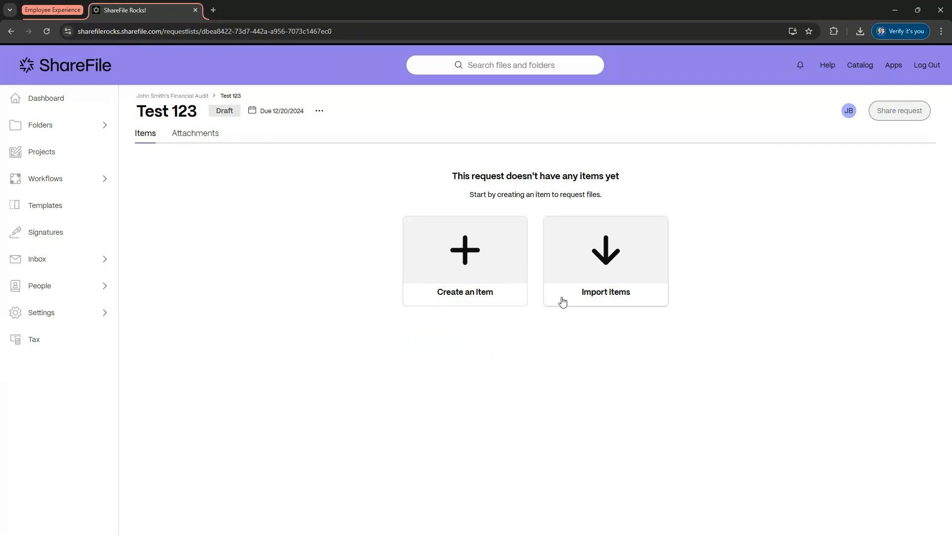
Step: Import items into Test 123 from Financial Audit PBC.xlsx, mapping Item Name to Column A: Requested Item and Description to Column B: DESCRIPTION
click(576, 261)
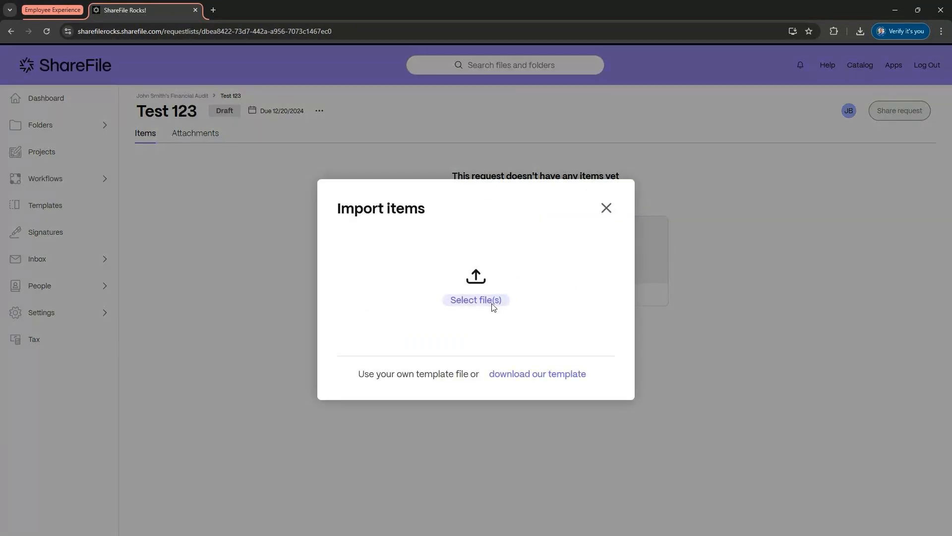
click(494, 307)
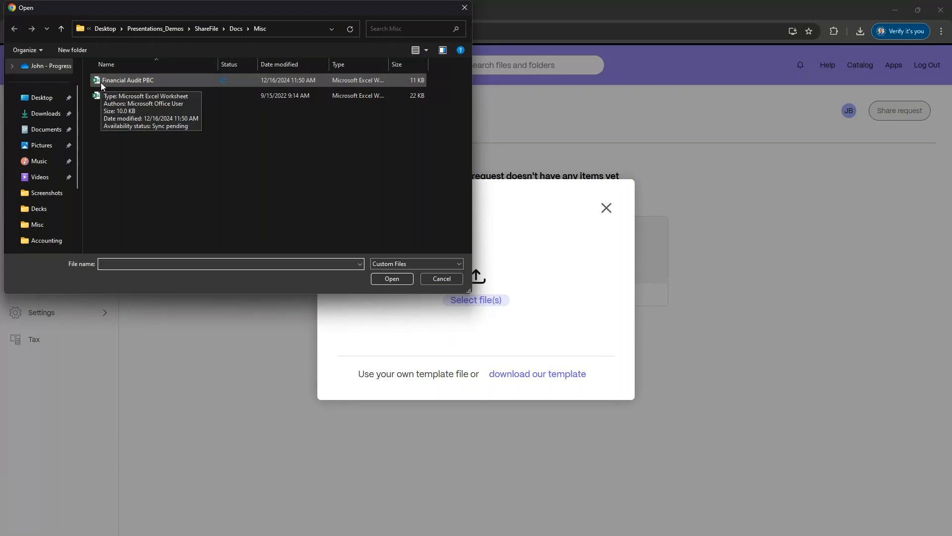
double_click(100, 81)
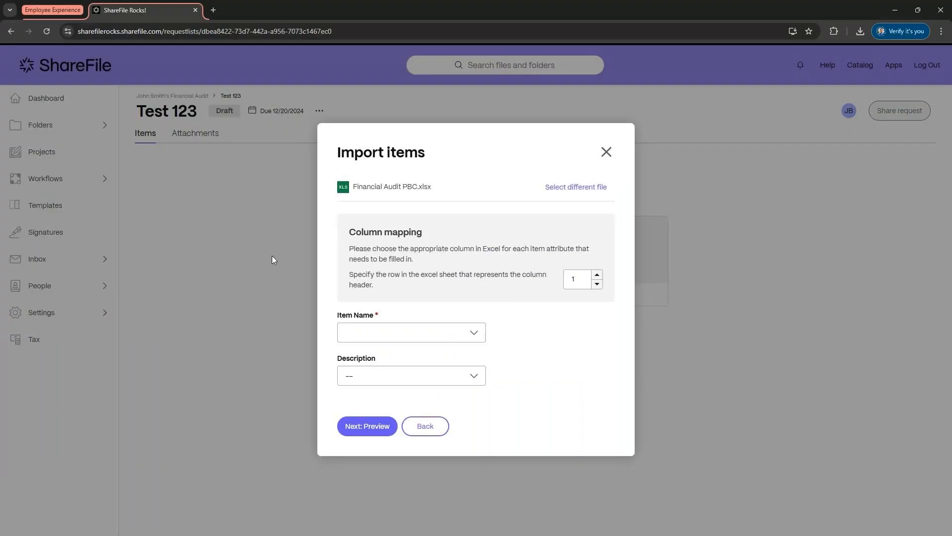
click(347, 333)
click(383, 355)
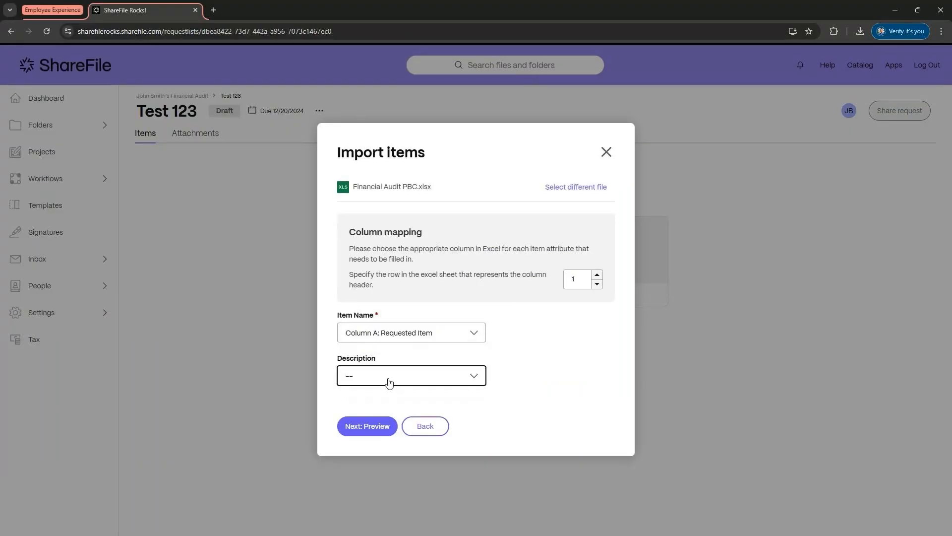
click(389, 382)
click(395, 441)
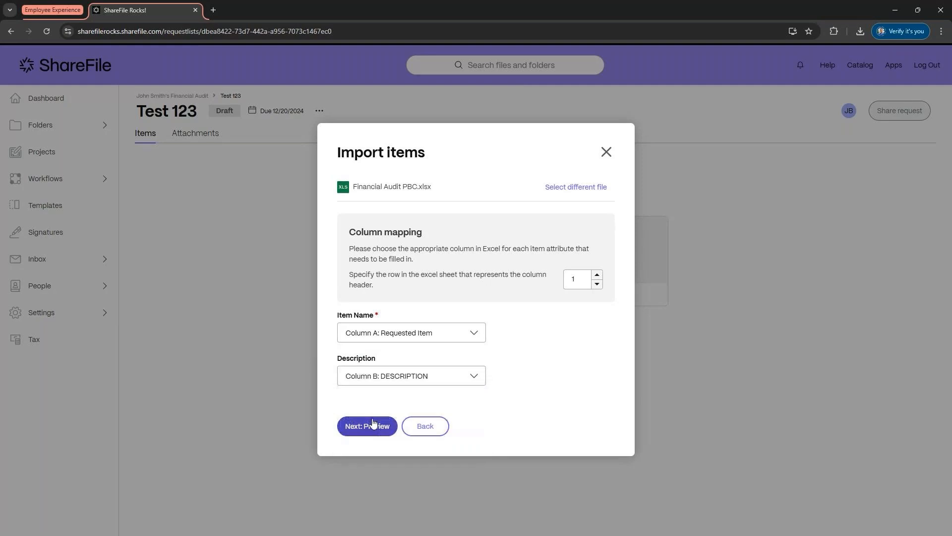
click(374, 423)
click(369, 392)
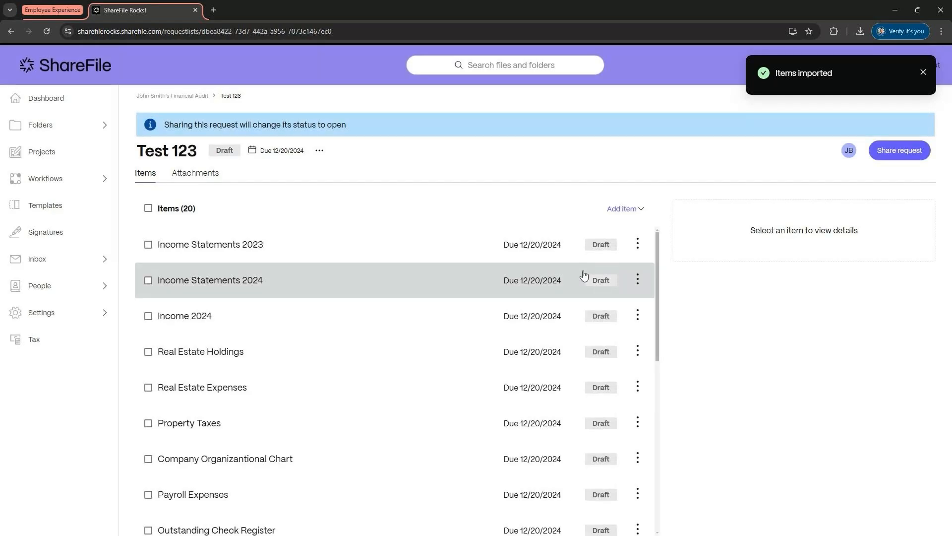
click(924, 73)
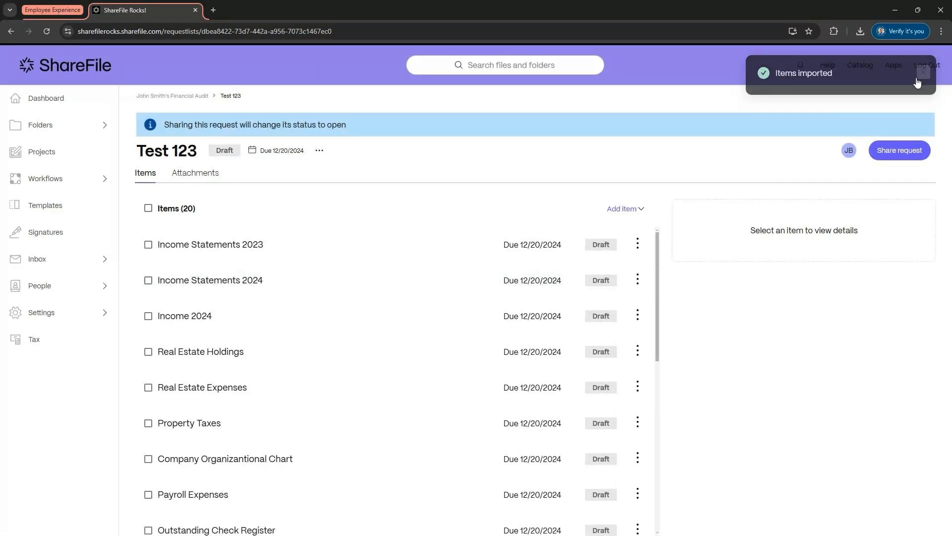
Step: Open sharing for Test 123 and choose the client as the recipient
click(919, 150)
click(518, 197)
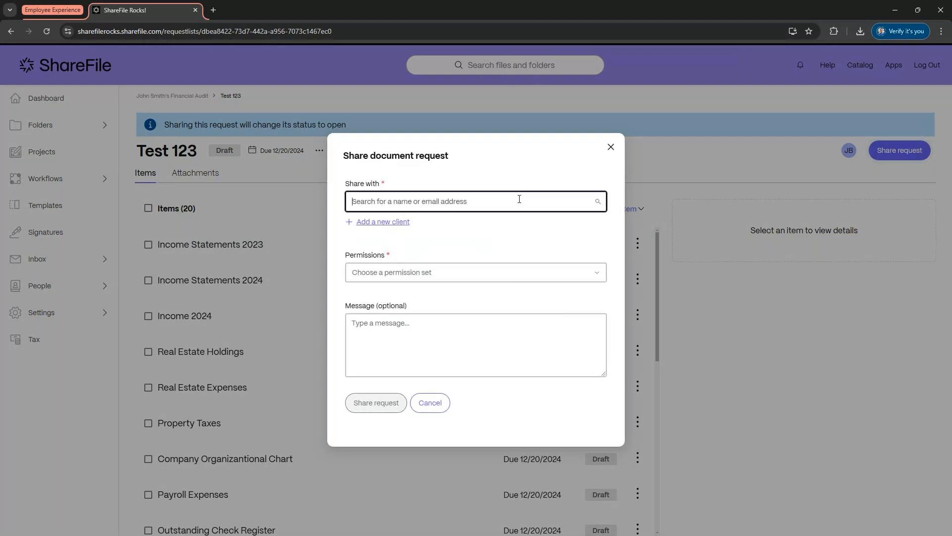
text(john)
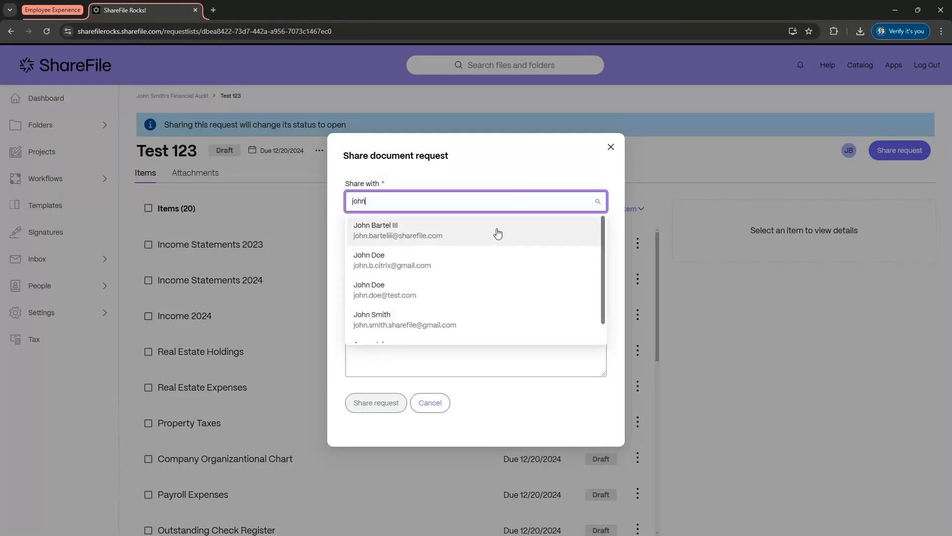
click(419, 324)
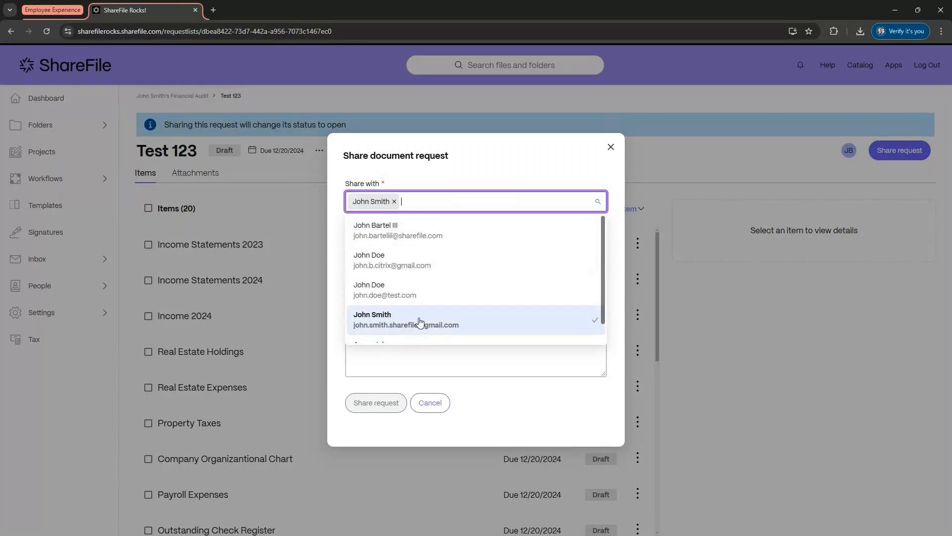
click(420, 322)
click(367, 317)
click(334, 273)
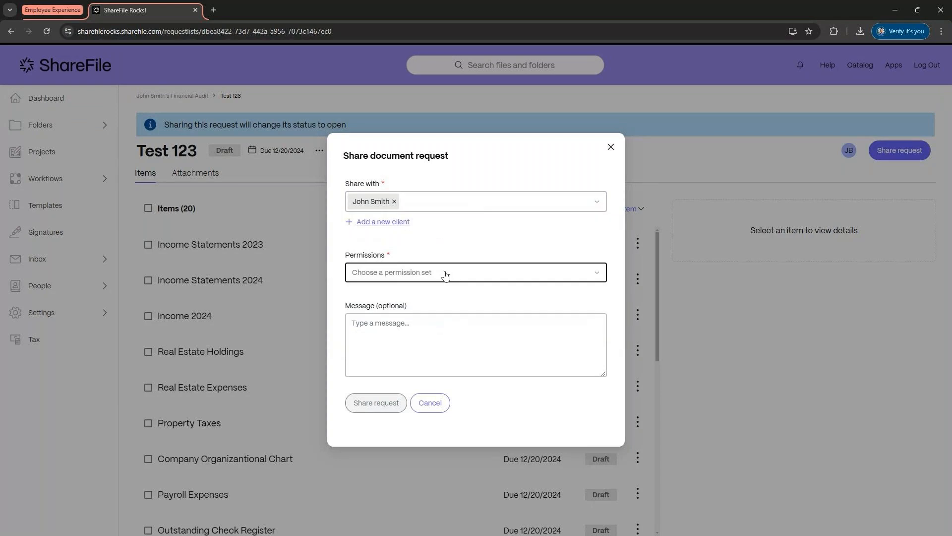
Step: Explore Custom permissions, enabling Can view the document request, then cancel them and close the share dialog
click(445, 276)
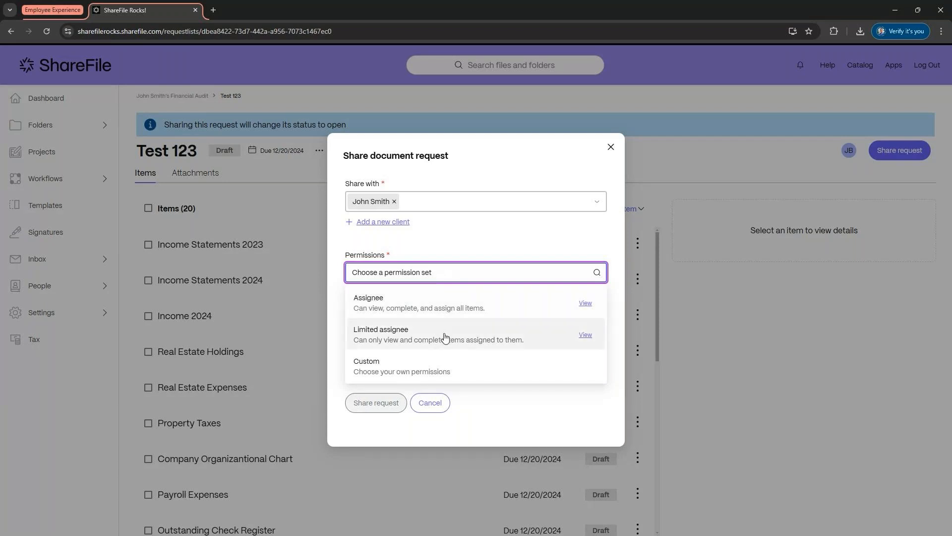
click(440, 365)
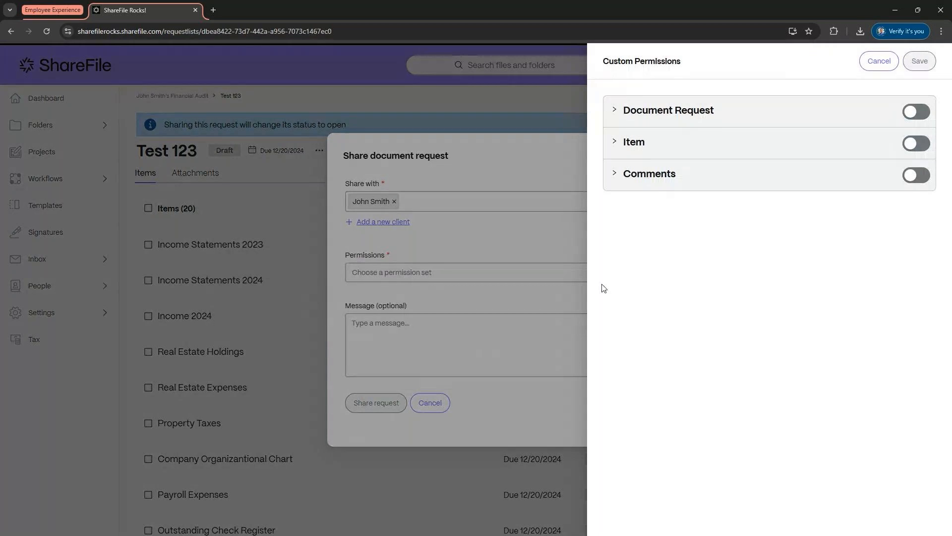
click(615, 110)
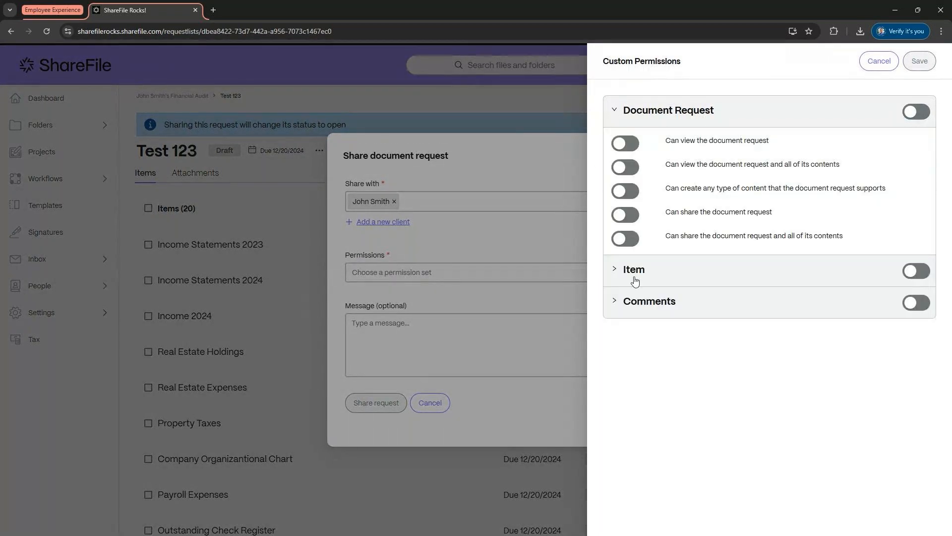
click(635, 281)
click(629, 293)
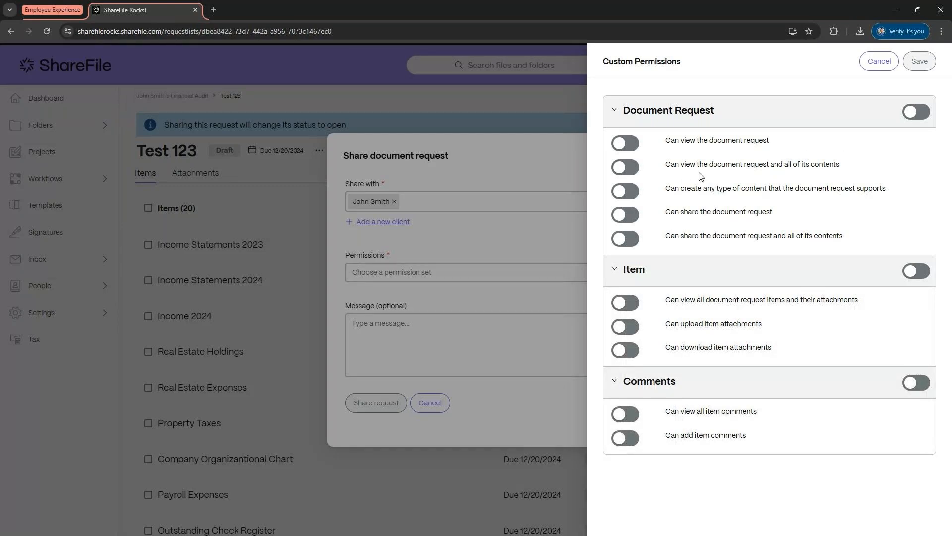
click(625, 143)
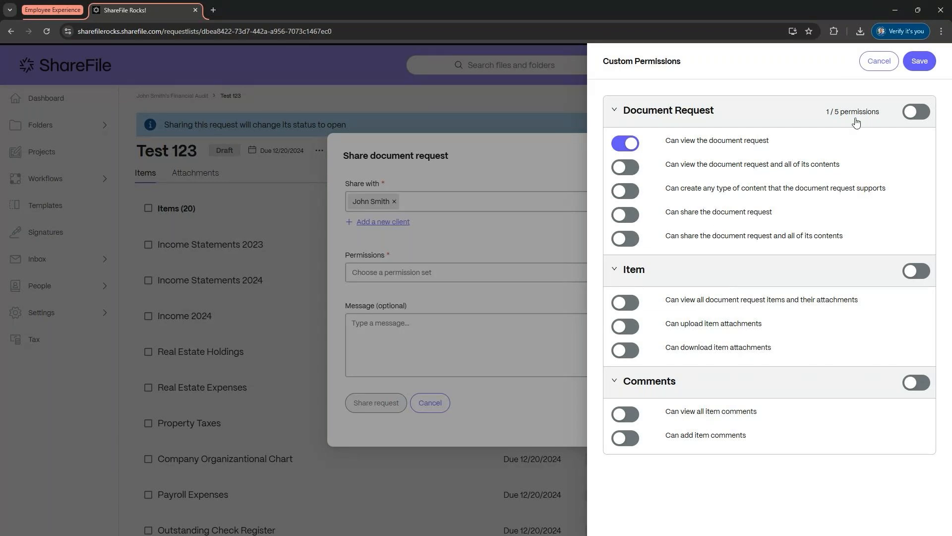
click(876, 62)
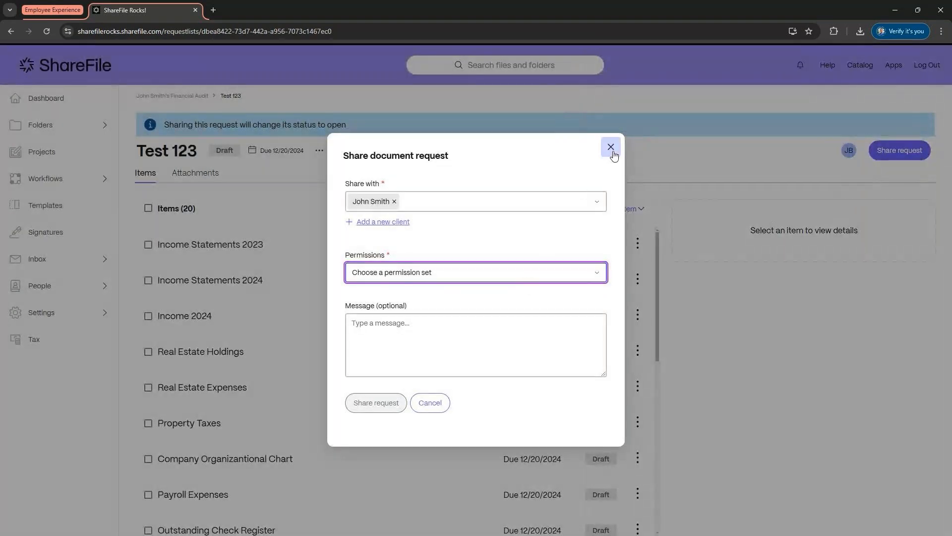
click(613, 150)
click(613, 151)
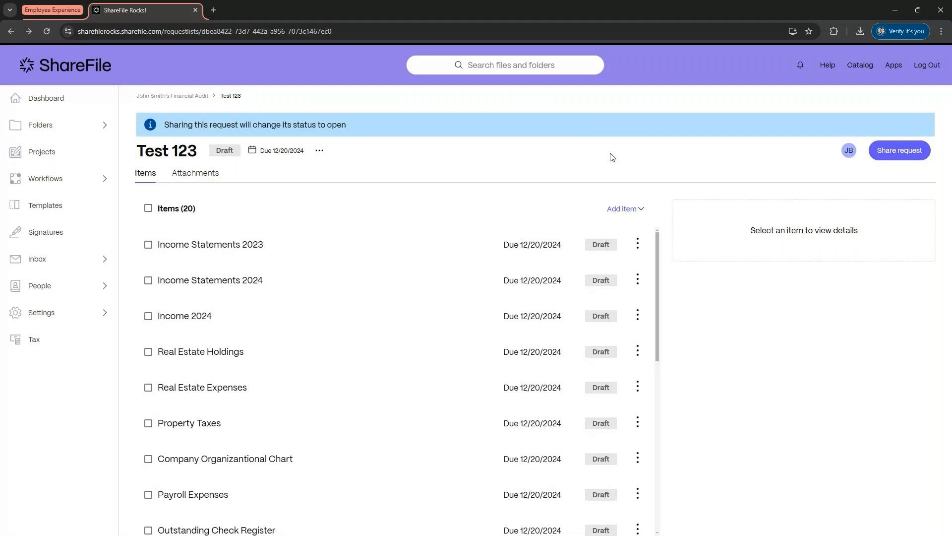
Step: Return to the project's document requests list and view the request creation options
click(191, 96)
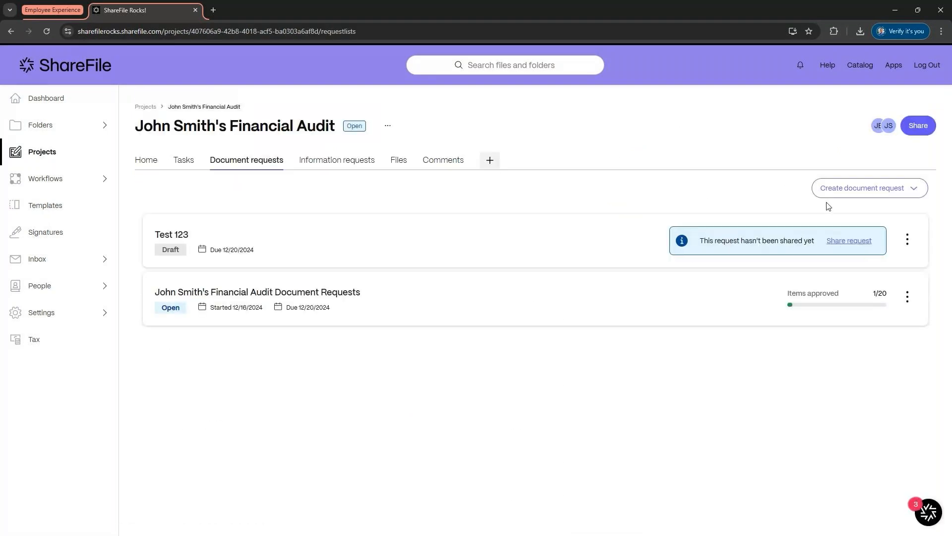
click(868, 188)
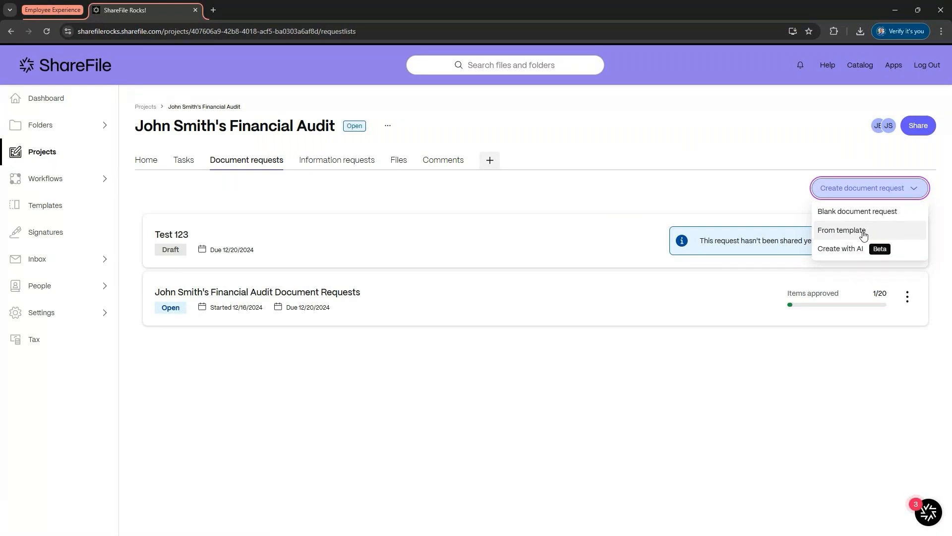
click(751, 197)
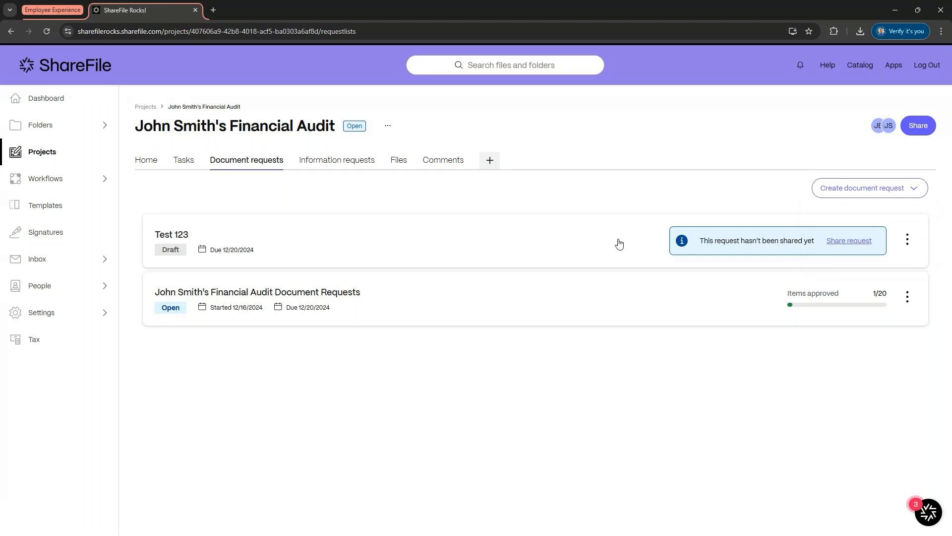
Step: Save the existing open document request as a template named Financial Audit Document Requests
click(908, 298)
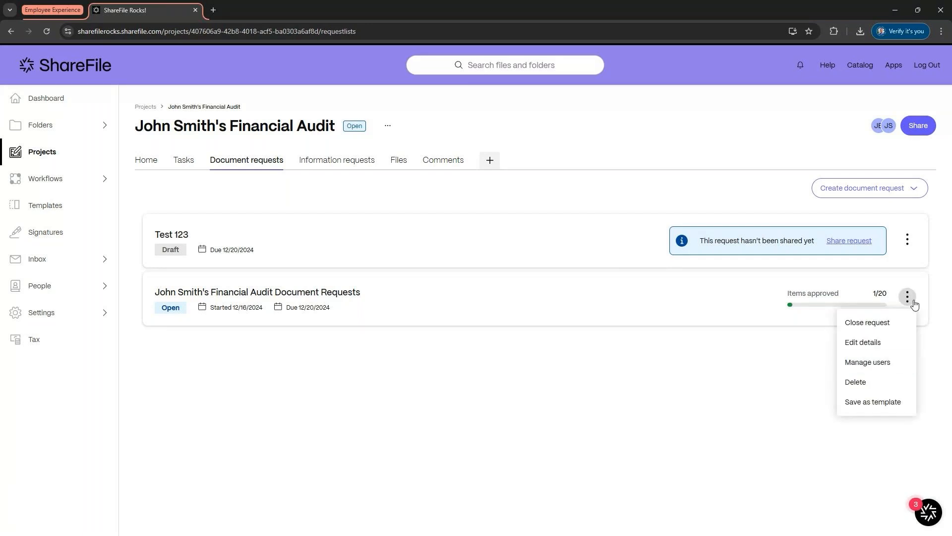
click(893, 401)
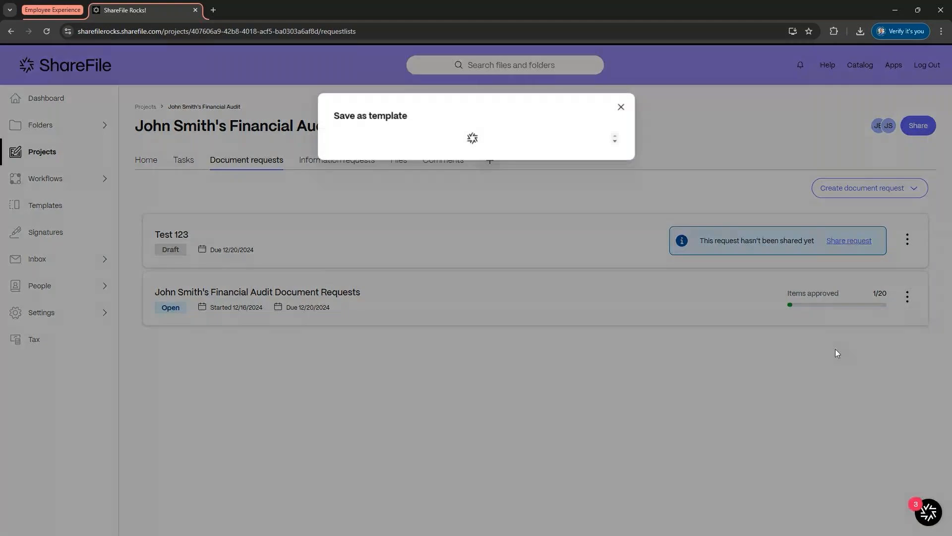
click(378, 313)
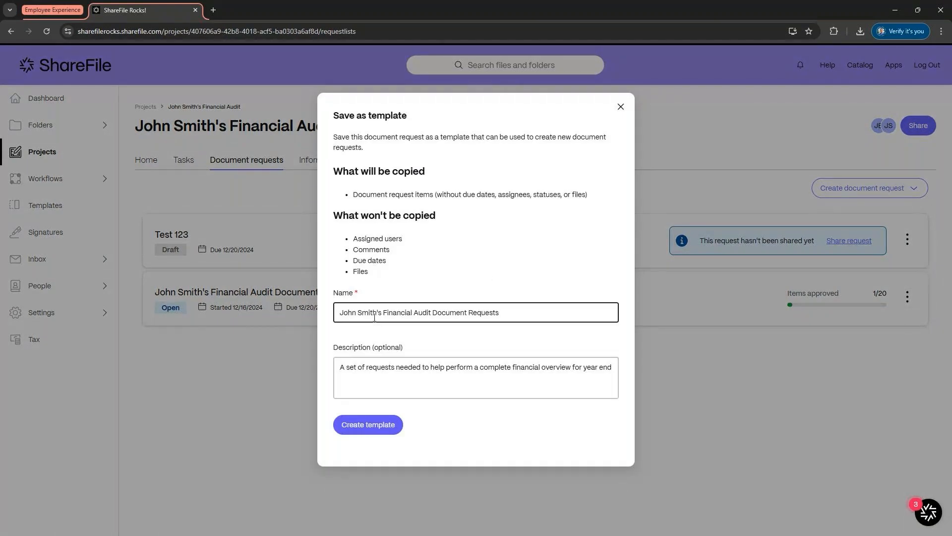
drag(387, 312, 305, 312)
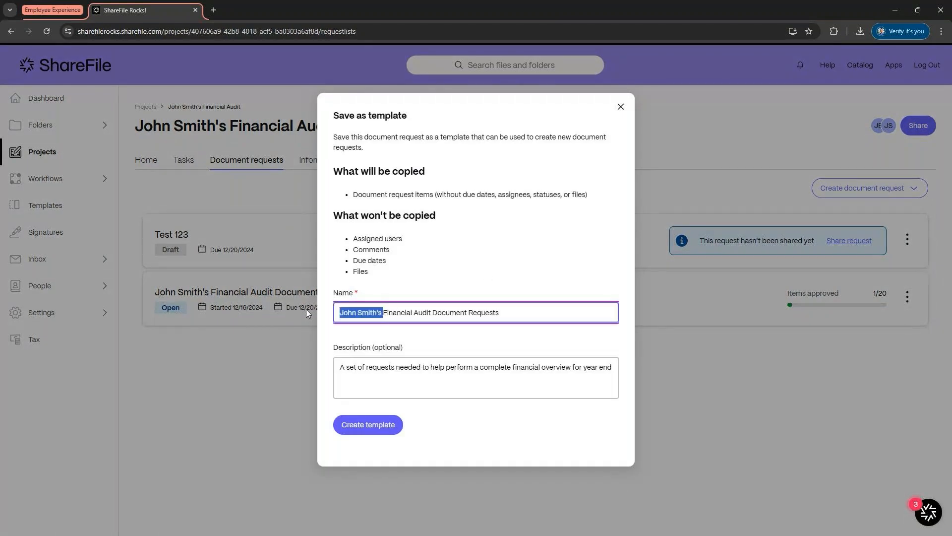
key(BackSpace)
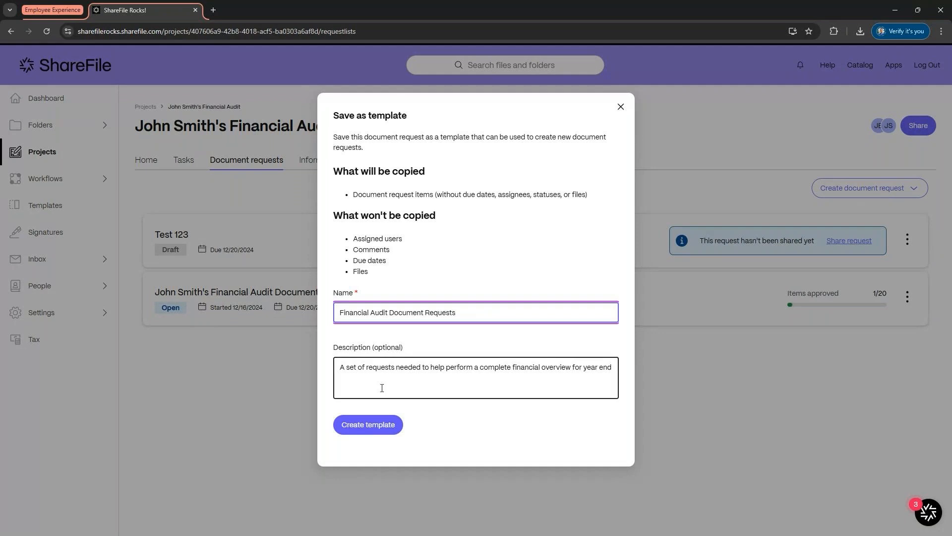
click(373, 426)
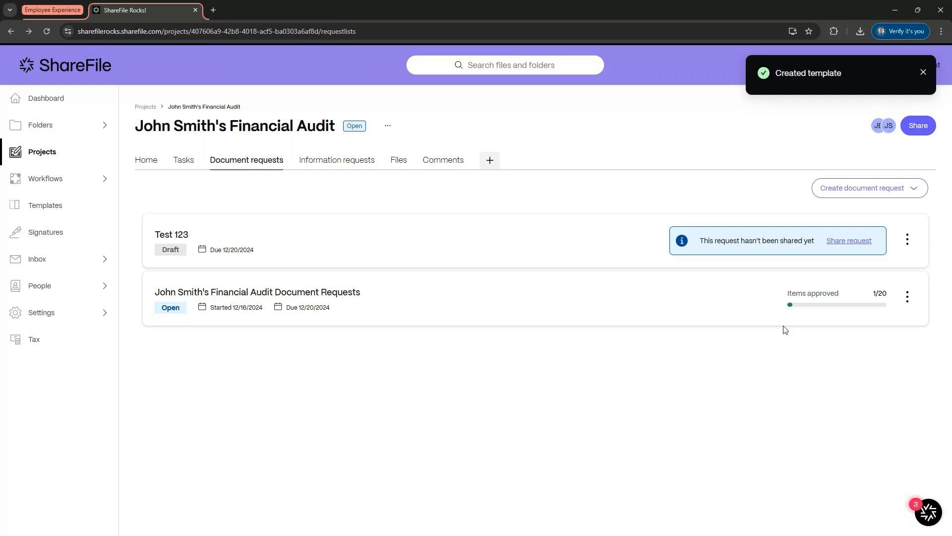
Step: Open the template picker to view the saved template under My templates, then close it
click(921, 195)
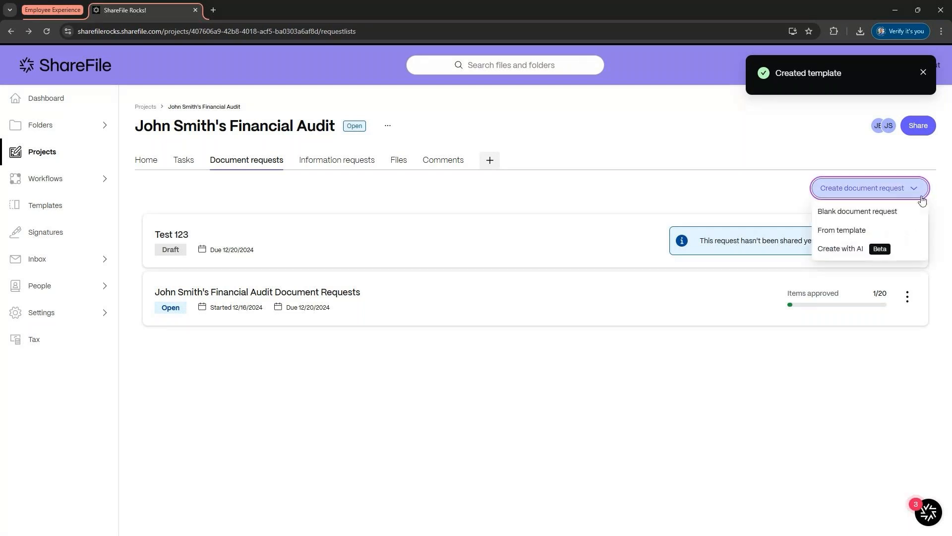
click(869, 233)
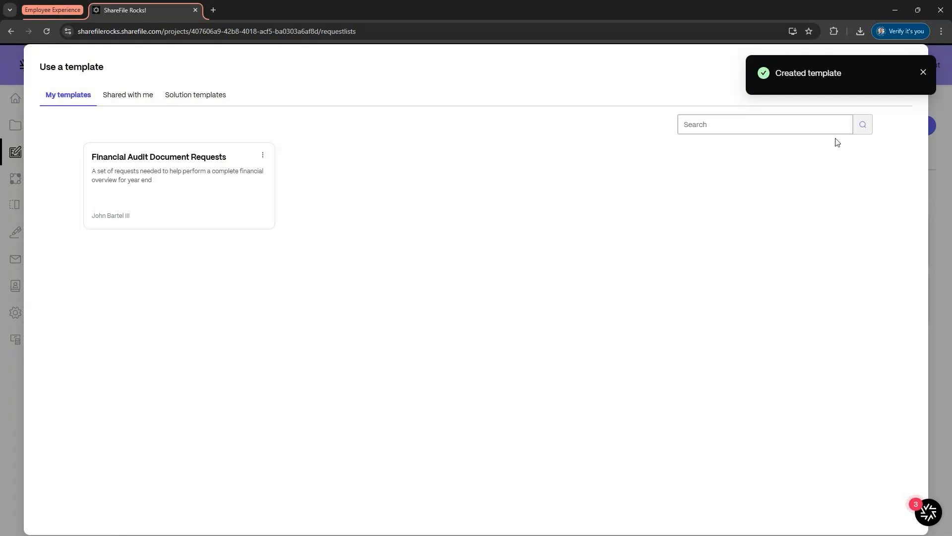
click(923, 72)
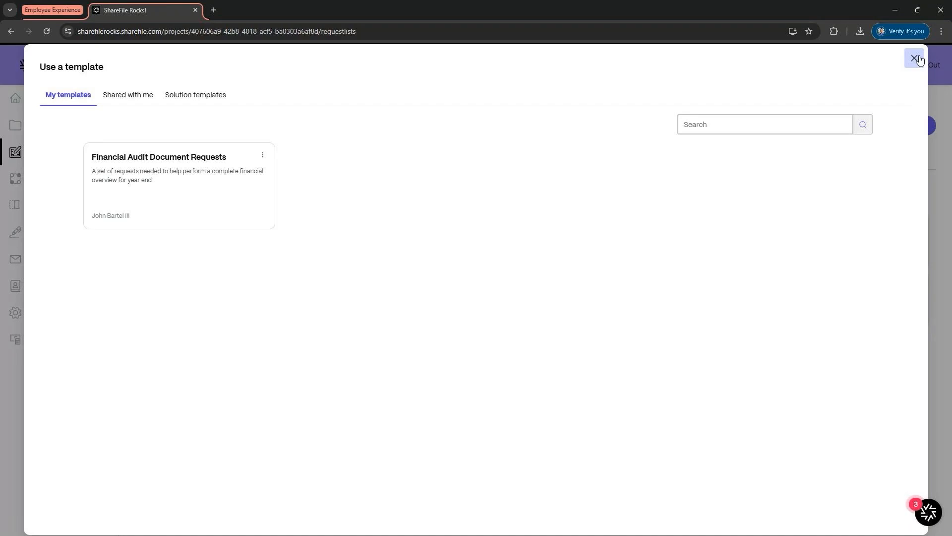
click(915, 58)
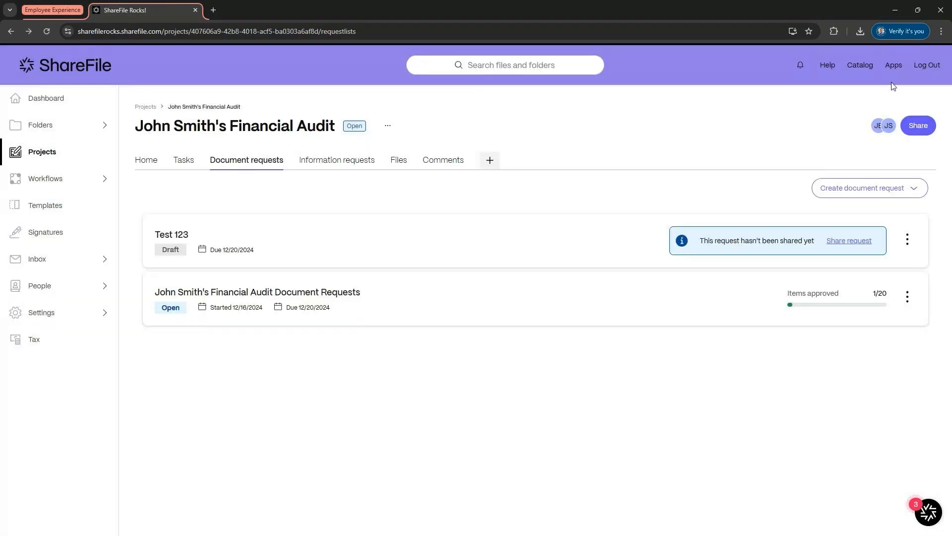
Step: Start a document request with AI named Test 123 with a due date of 12/20/2024
click(920, 191)
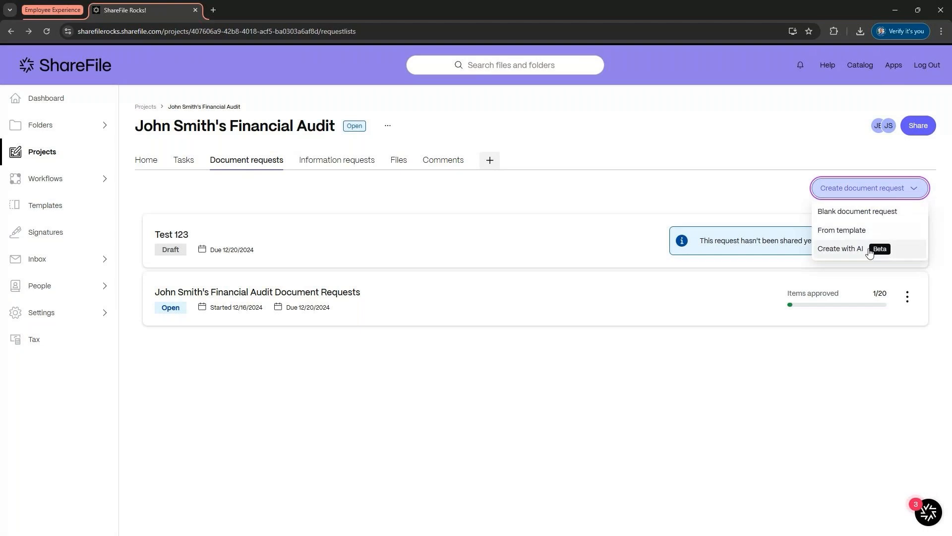
click(842, 248)
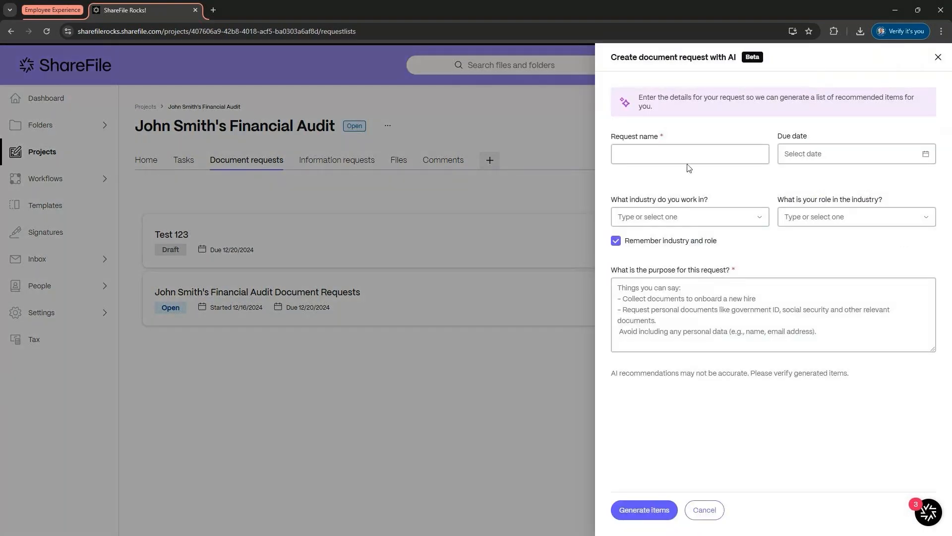
click(691, 155)
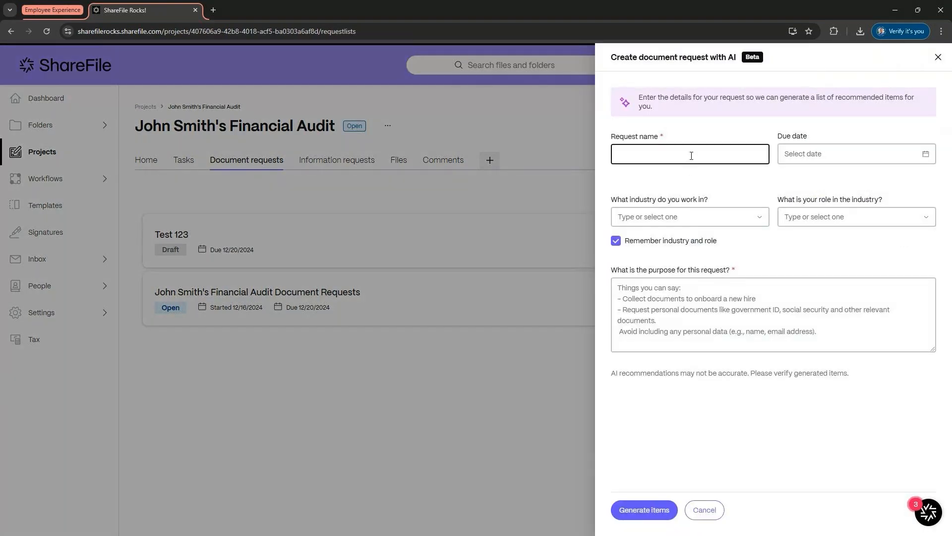
text(Test 1)
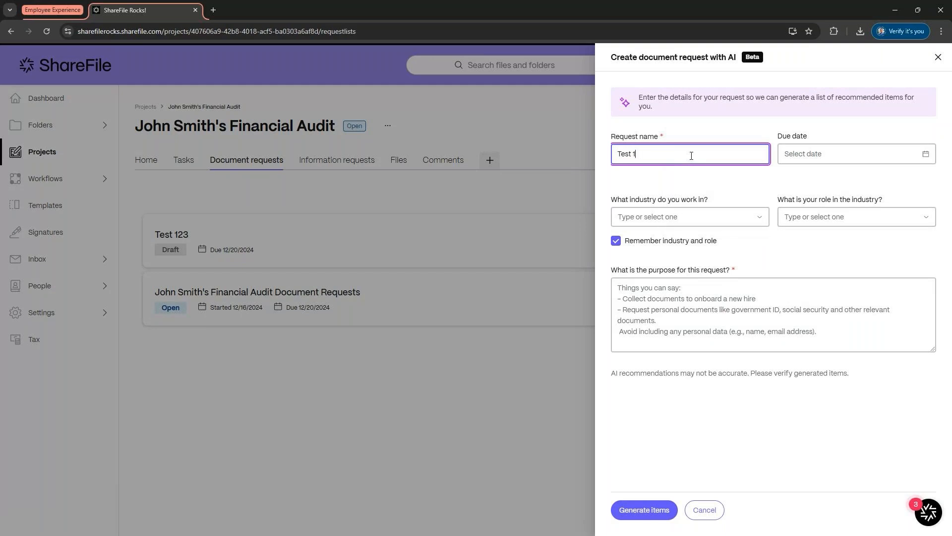
text(23)
click(833, 153)
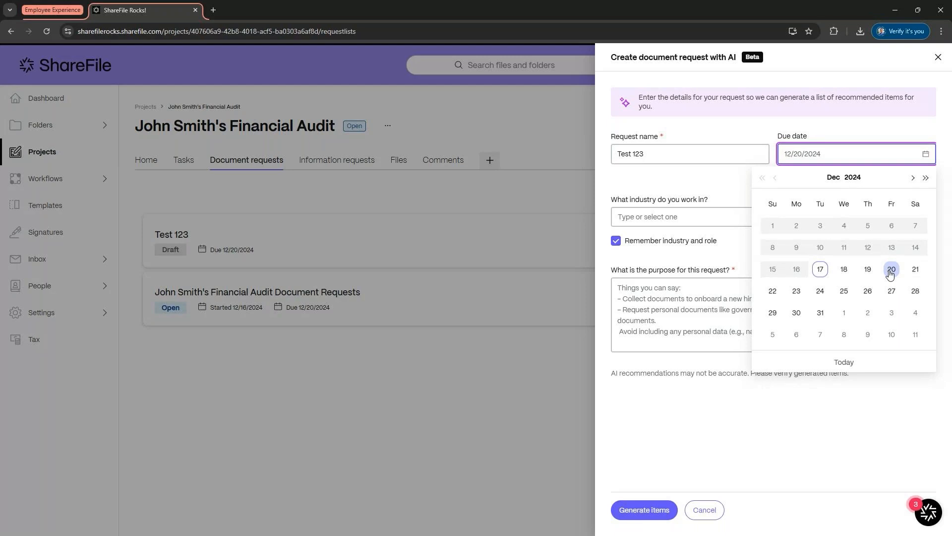
click(890, 272)
Step: Choose Accounting as the industry, enter the purpose lines '- Personal company audit' and '- Personal tax information', and generate items
click(688, 216)
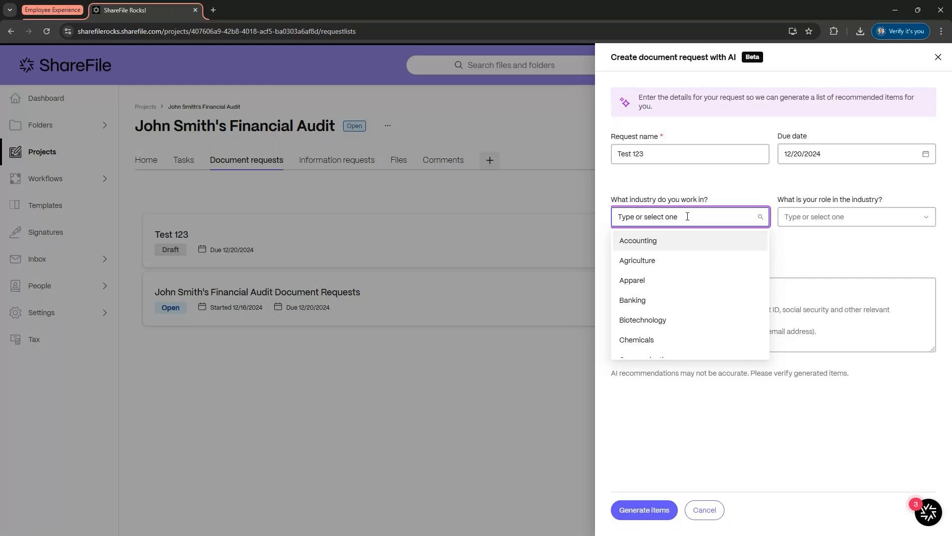
click(718, 245)
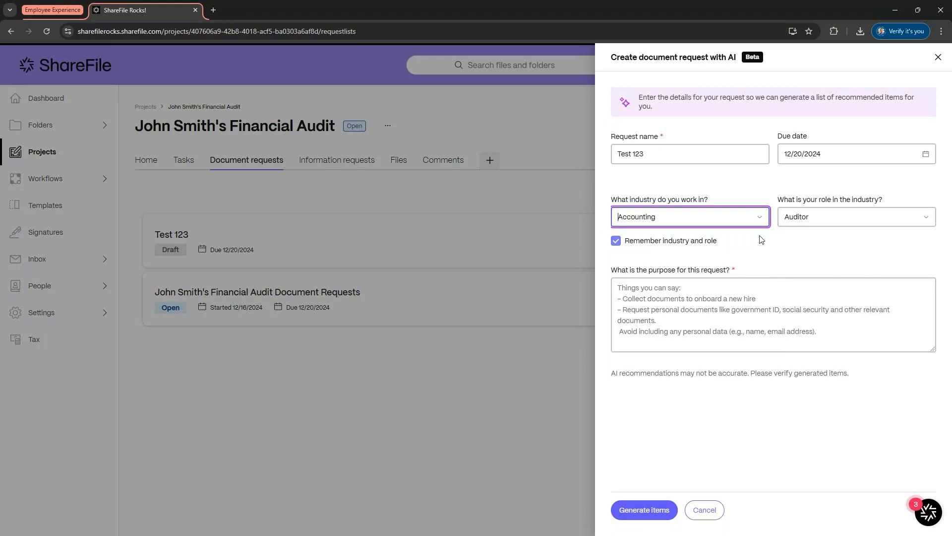
click(766, 309)
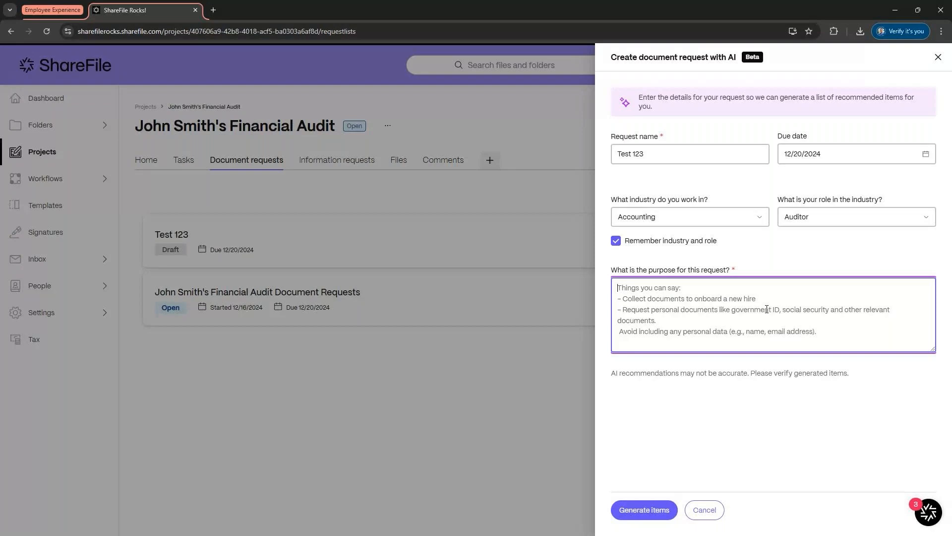
text(- Personal)
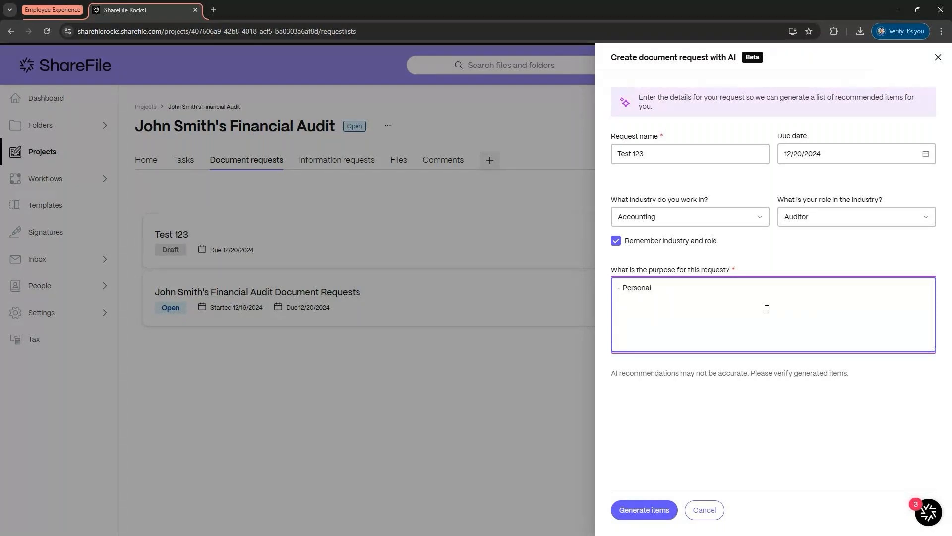
text( company audit)
key(Return)
text(- Personal tax information)
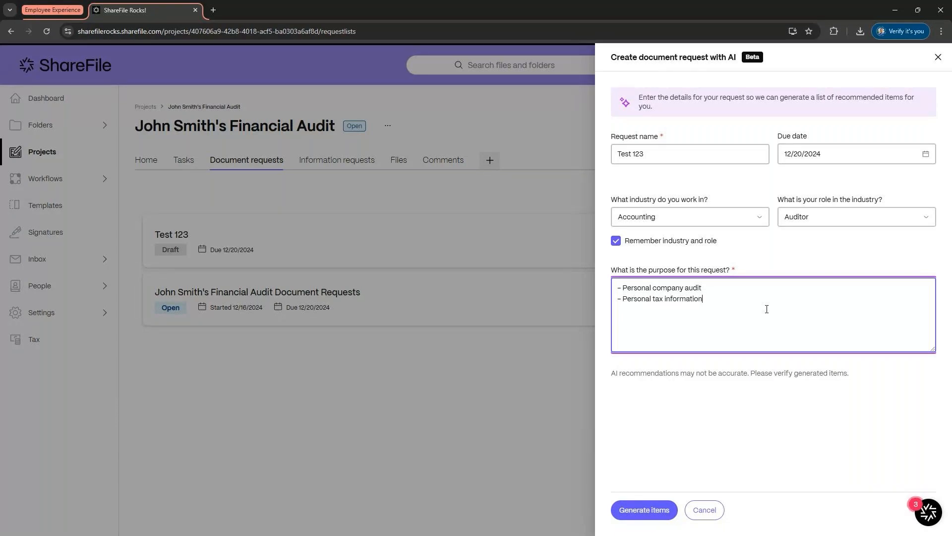
click(664, 506)
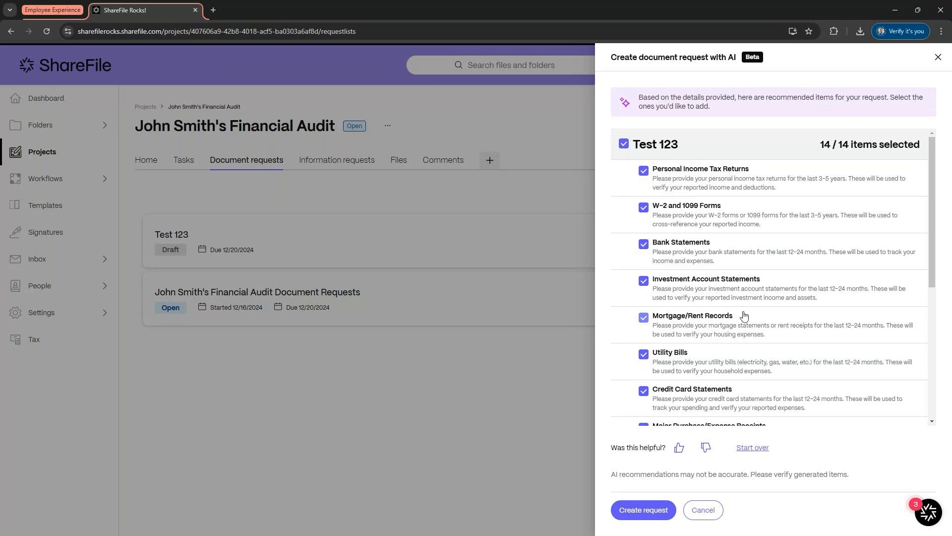
Step: Review the AI-recommended items and create the Test 123 request with all of them
scroll(744, 317, down, 3)
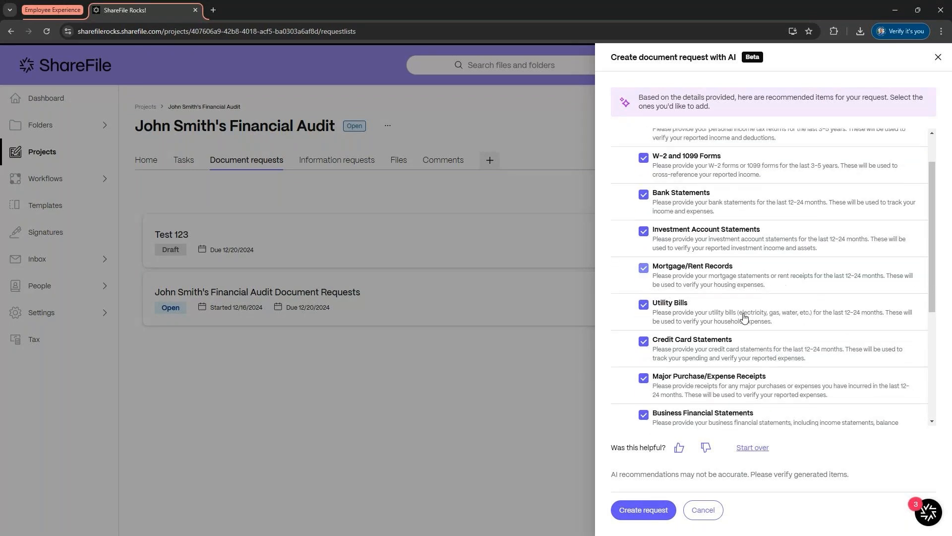
scroll(744, 317, down, 2)
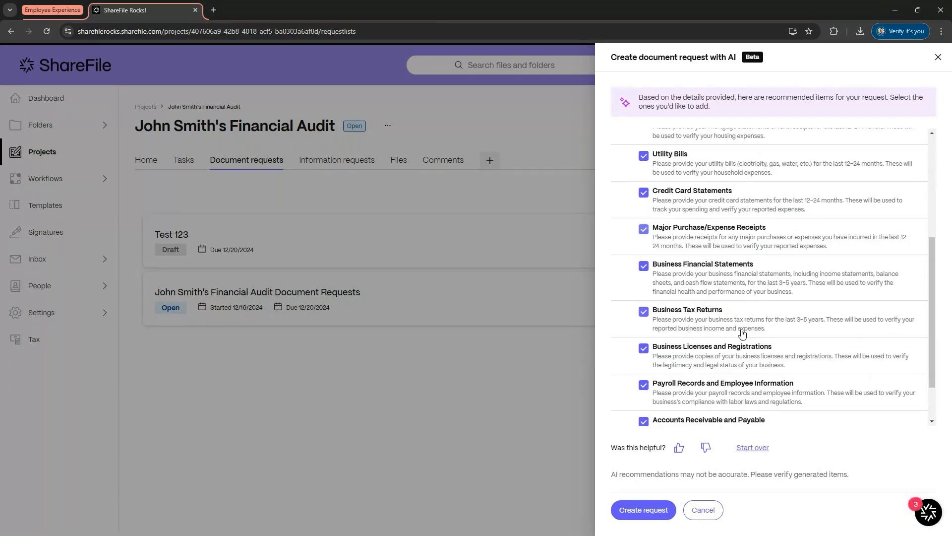
scroll(742, 333, up, 5)
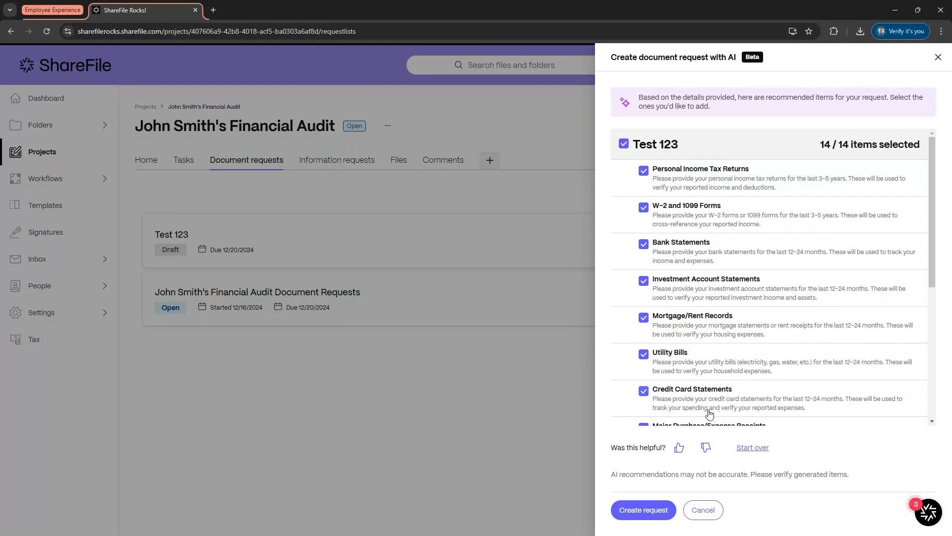
click(652, 518)
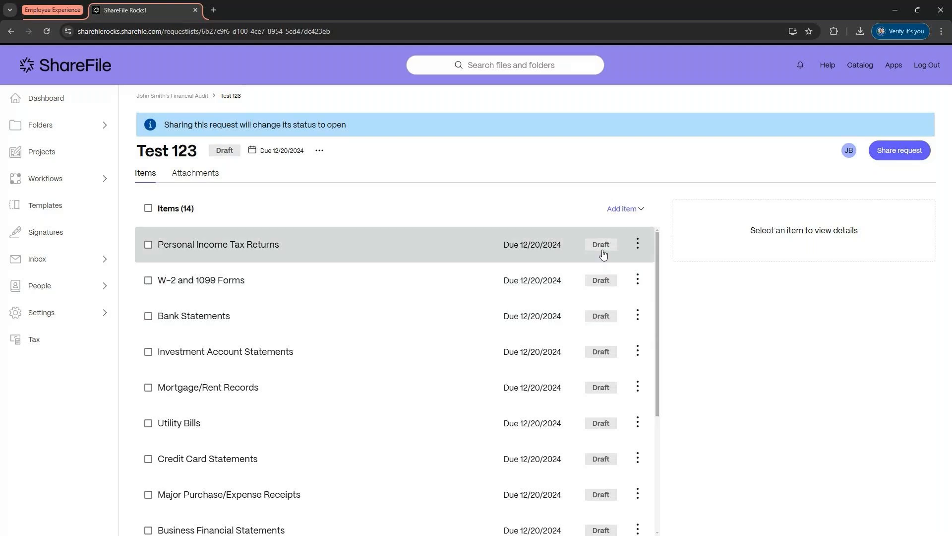
Step: Open the share dialog for the new request, close it, and return to the project
click(892, 157)
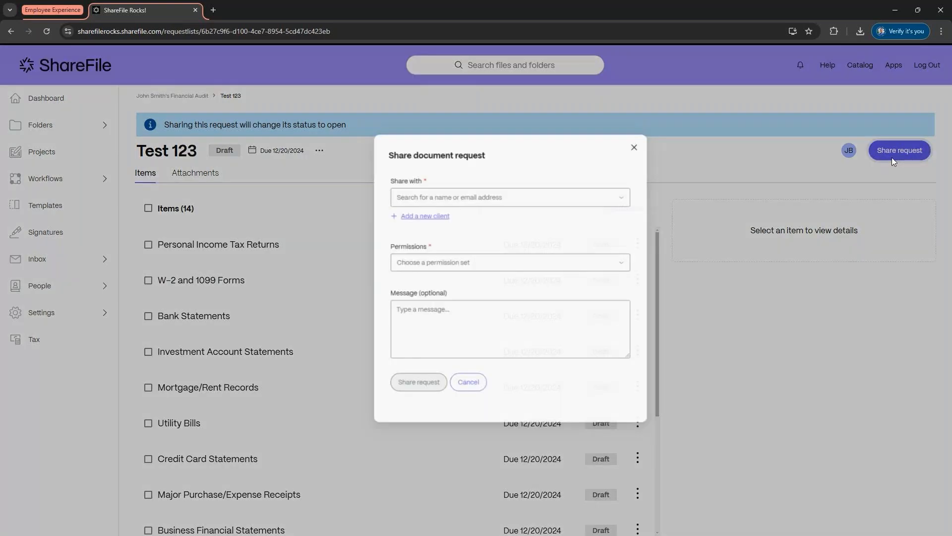
click(611, 149)
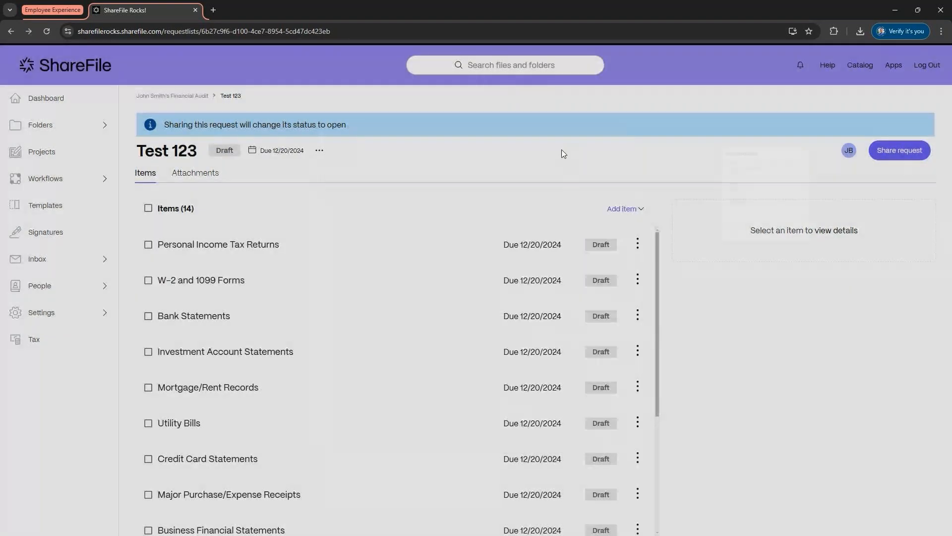
click(188, 97)
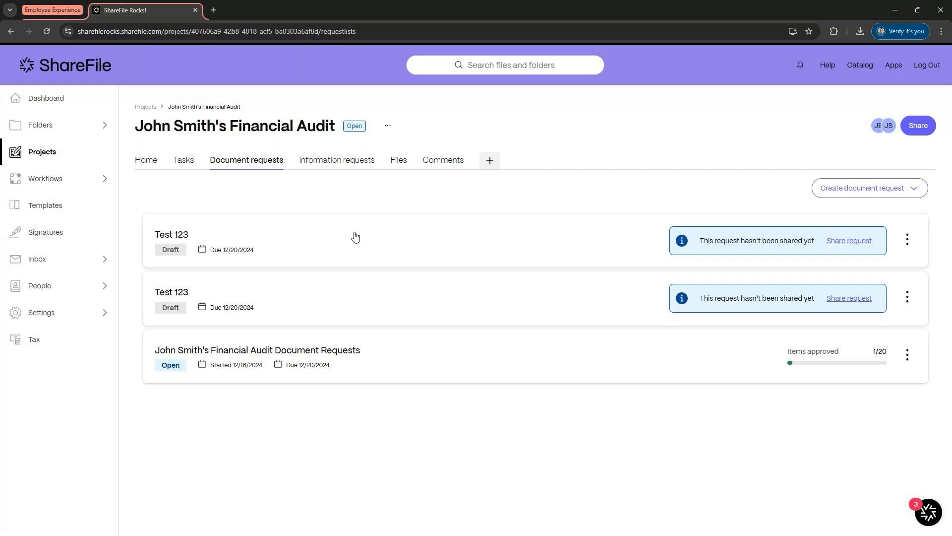
Step: Open the completed Personal Information Survey under information requests and review its responses and questions
click(355, 167)
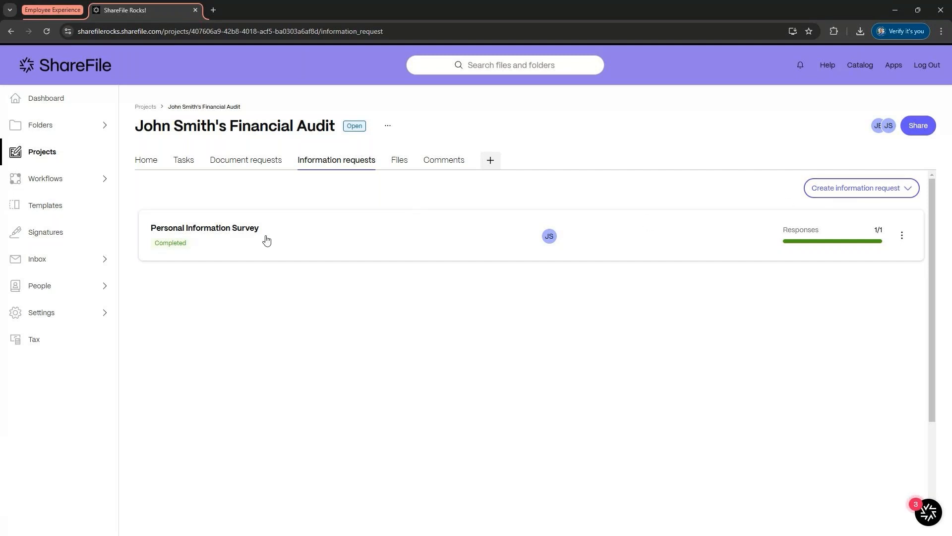
click(225, 244)
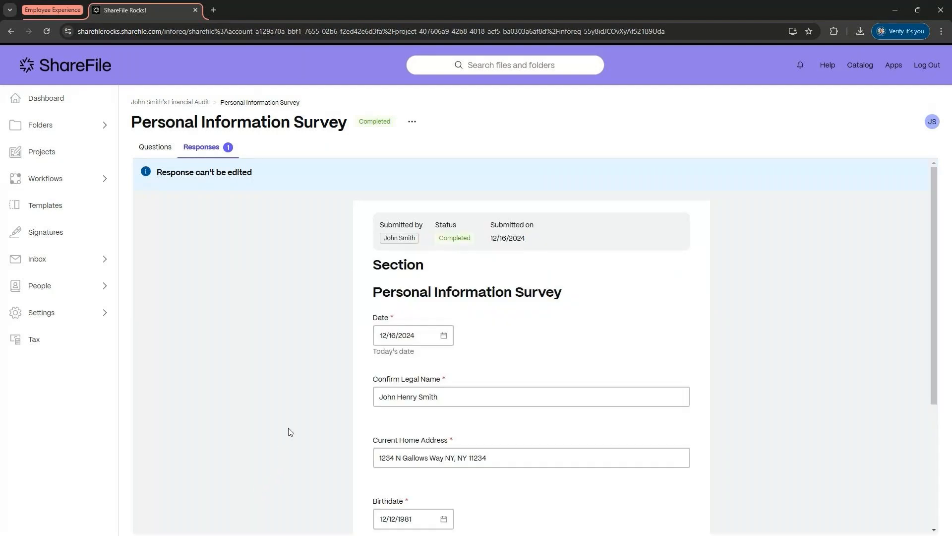
scroll(290, 432, down, 2)
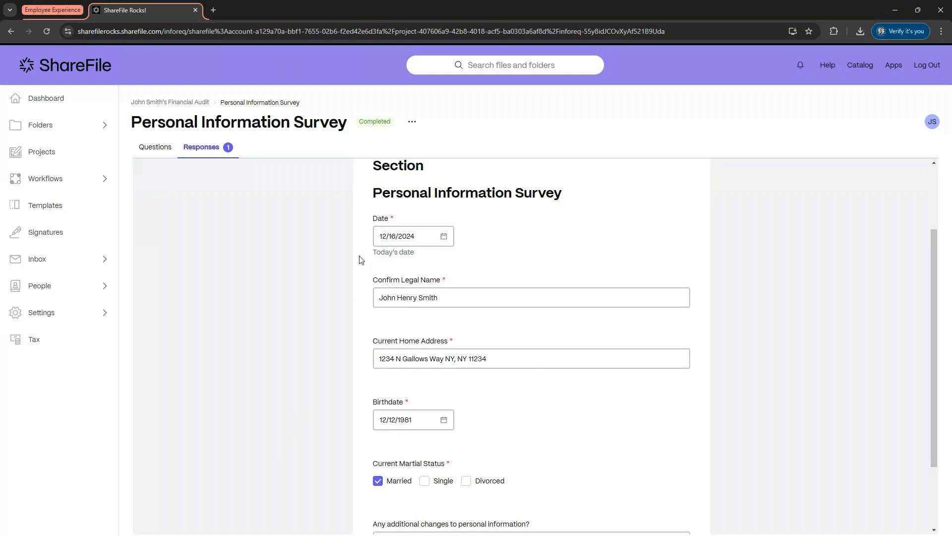
scroll(449, 274, down, 1)
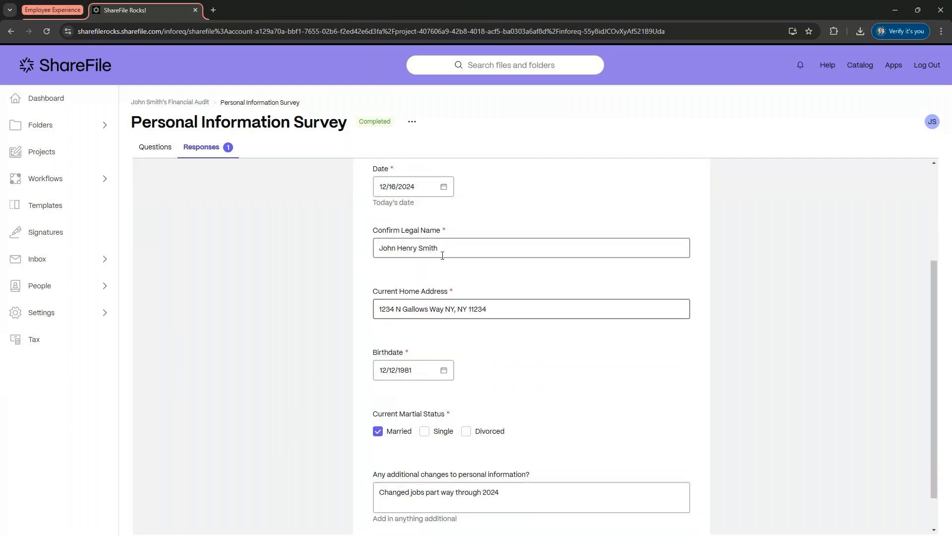
scroll(442, 251, down, 1)
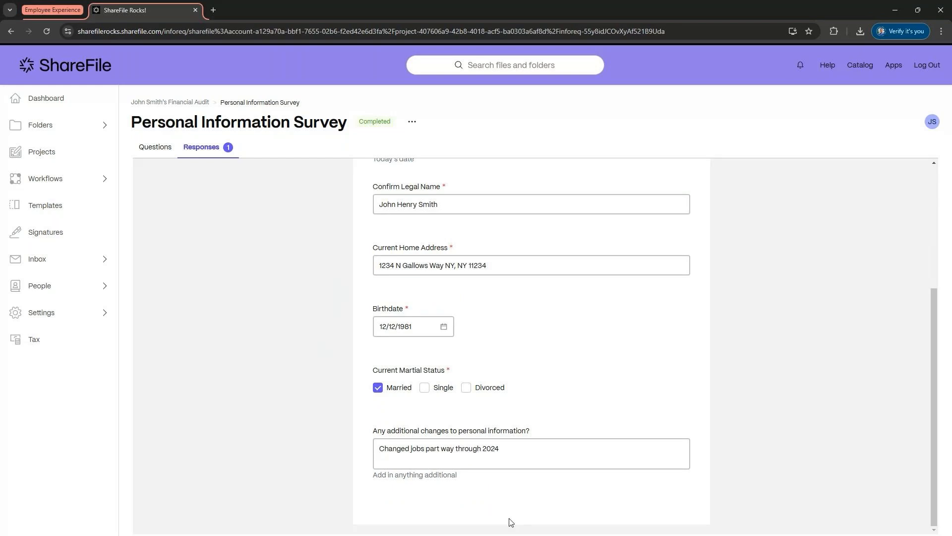
click(379, 448)
drag(379, 448, 514, 448)
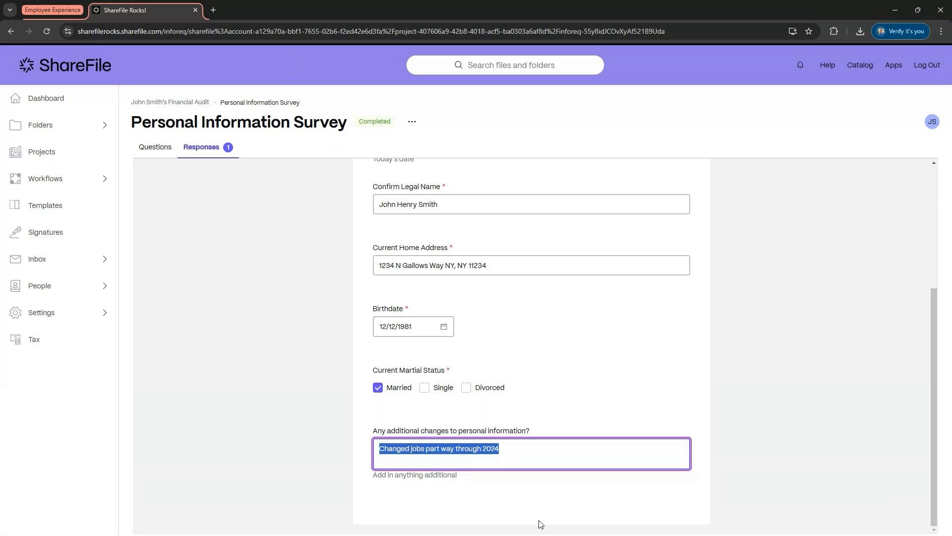
scroll(540, 460, up, 2)
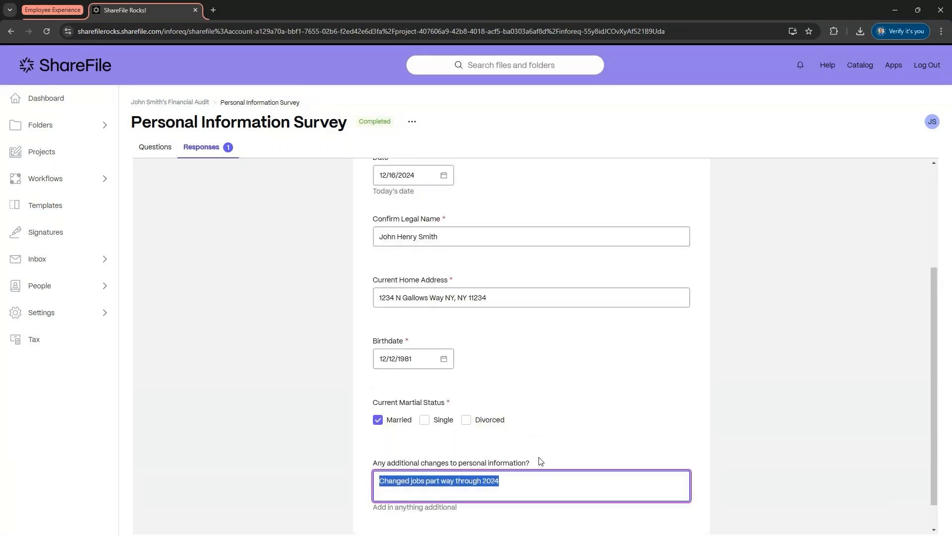
click(170, 148)
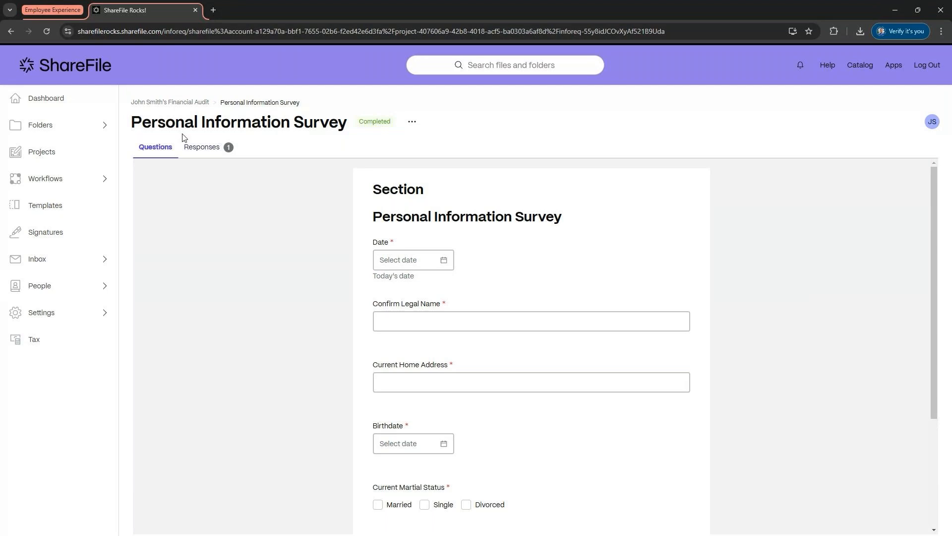
click(183, 102)
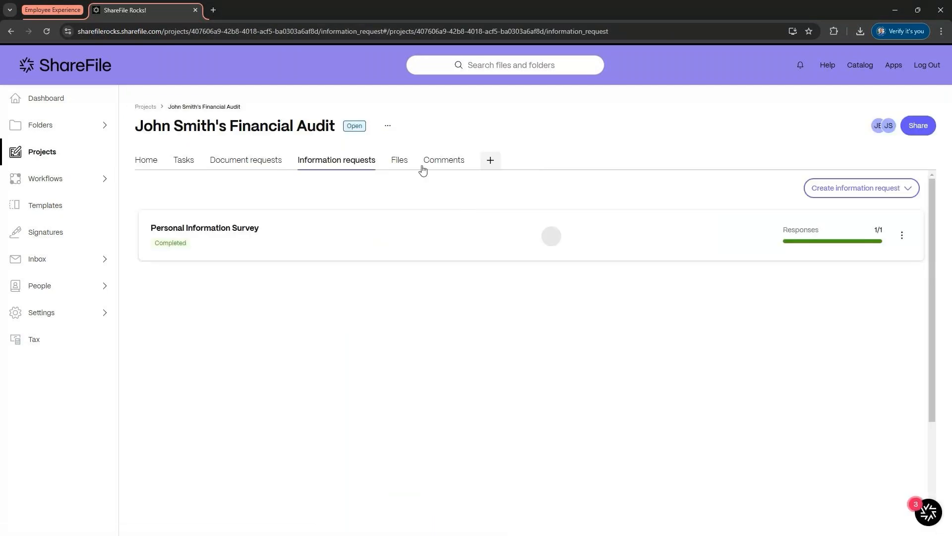
Step: Browse the project files into the Income Statements 2023 folder inside the financial audit document requests
click(398, 160)
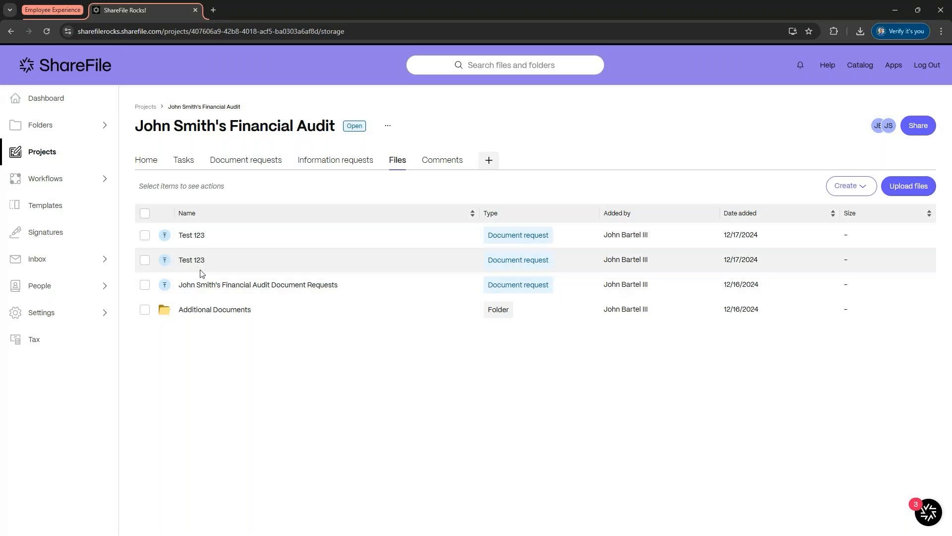
click(210, 287)
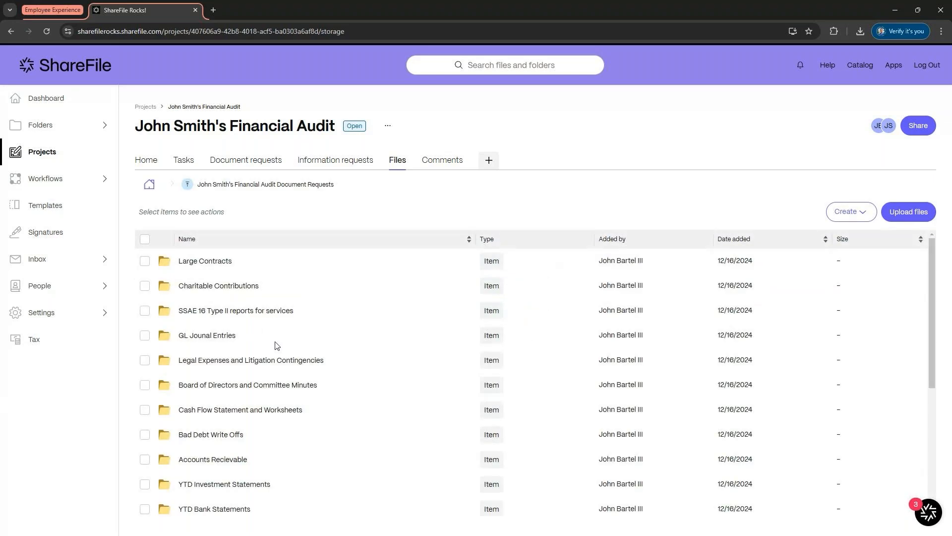
scroll(278, 347, down, 2)
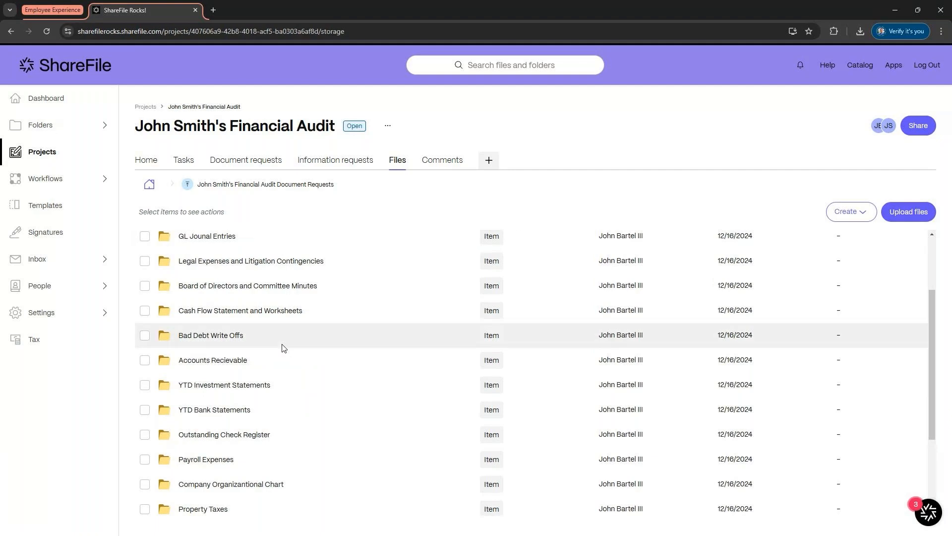
scroll(278, 353, down, 2)
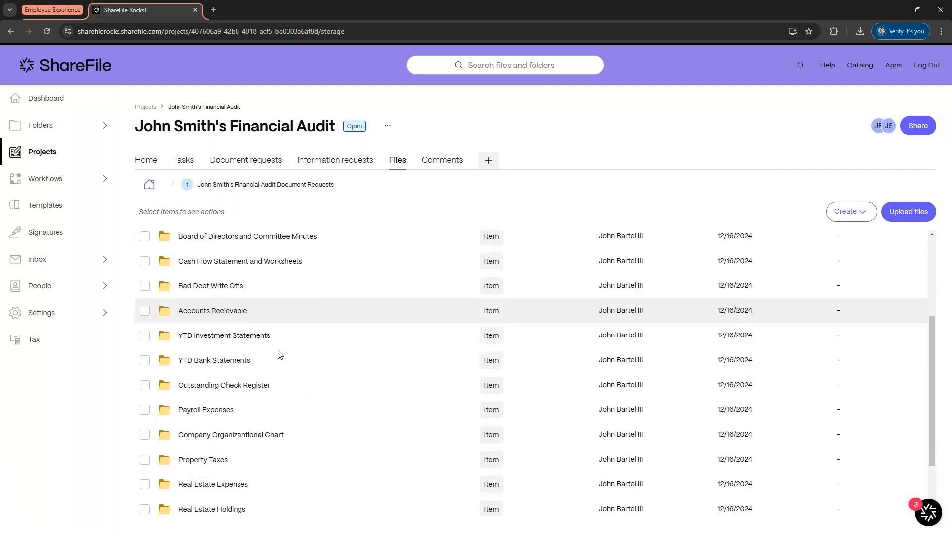
scroll(280, 354, down, 1)
scroll(238, 471, down, 1)
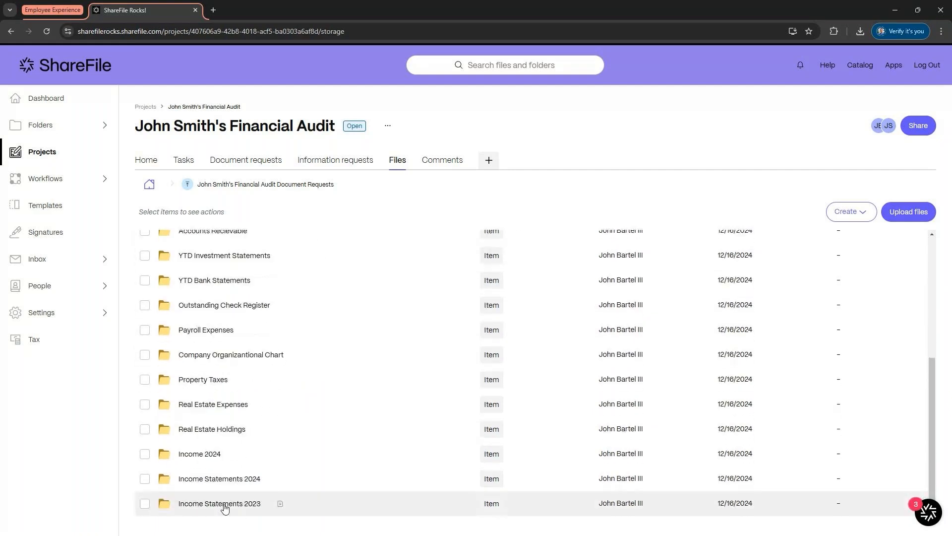
click(224, 506)
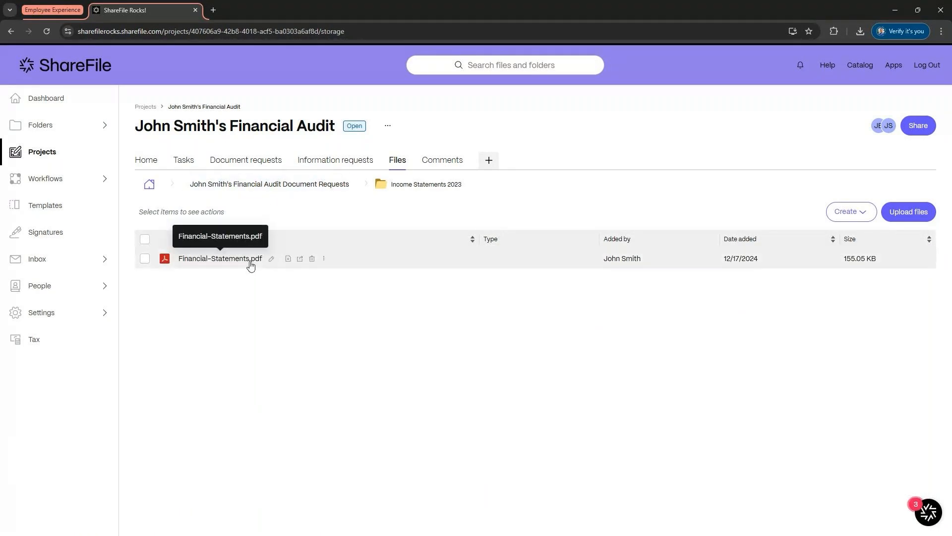
Step: Select Financial-Statements.pdf and open its Share and Export dialogs, closing each without changes
click(144, 258)
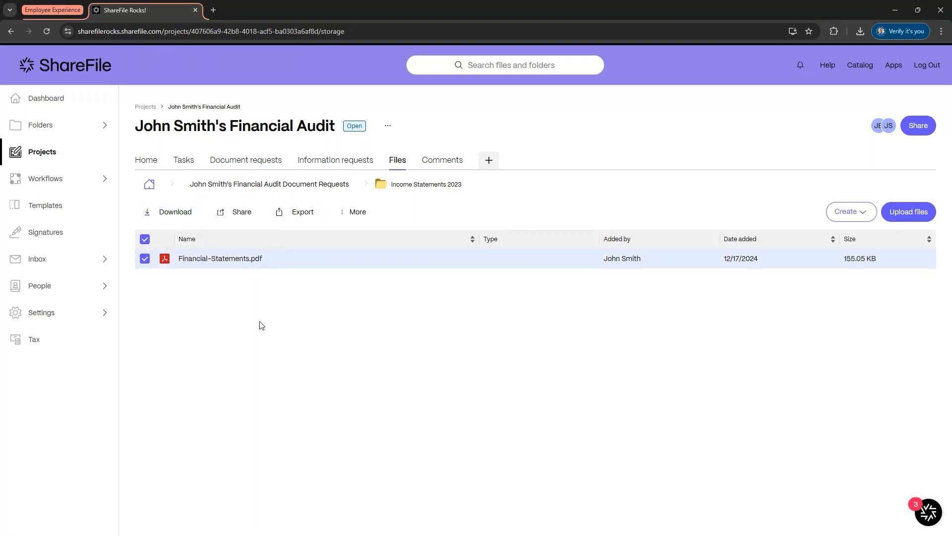
click(236, 213)
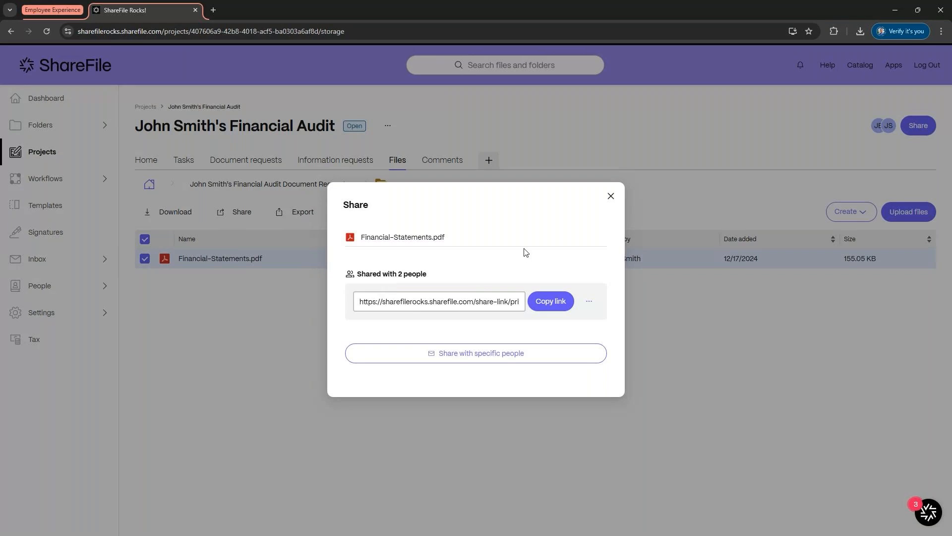
click(611, 198)
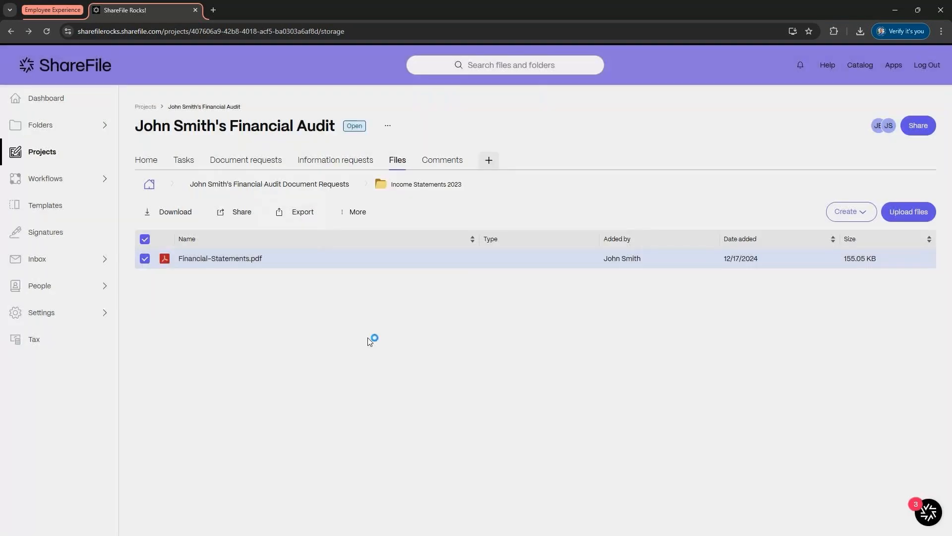
click(288, 213)
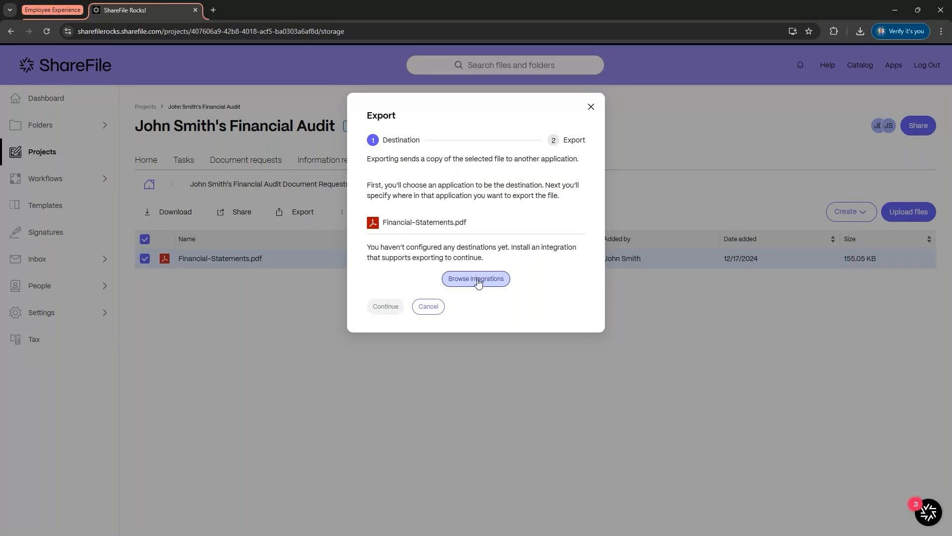
click(587, 110)
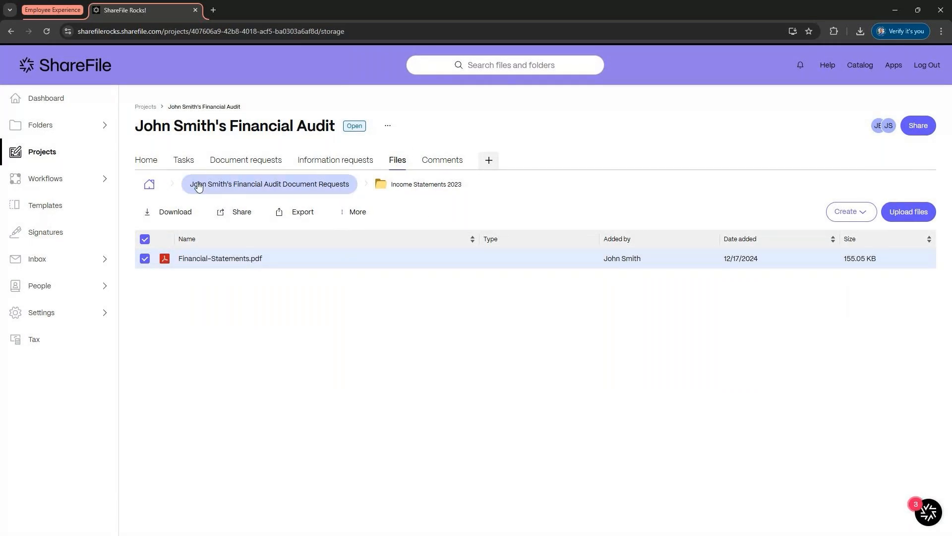
Step: Return to the project files root, view the Create options, and open the Additional Documents folder
click(152, 186)
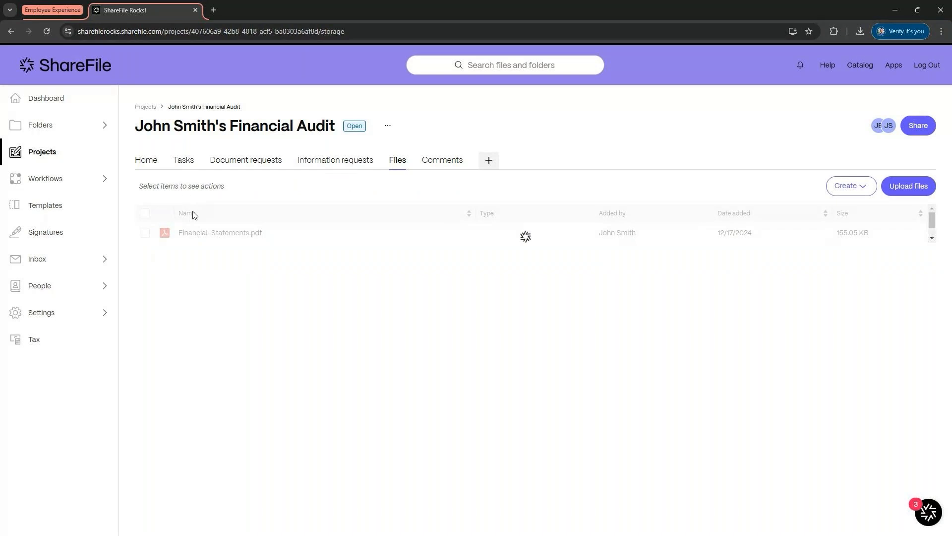
click(849, 186)
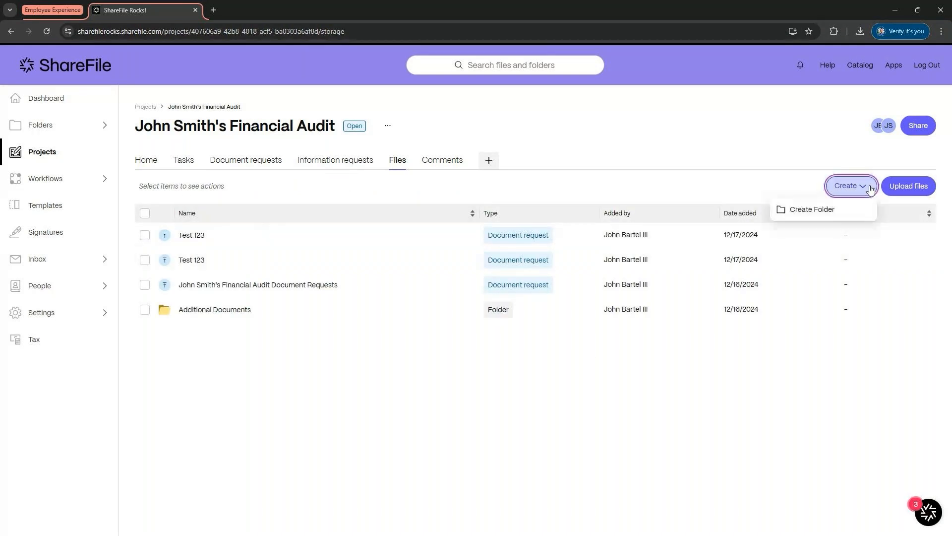
click(646, 398)
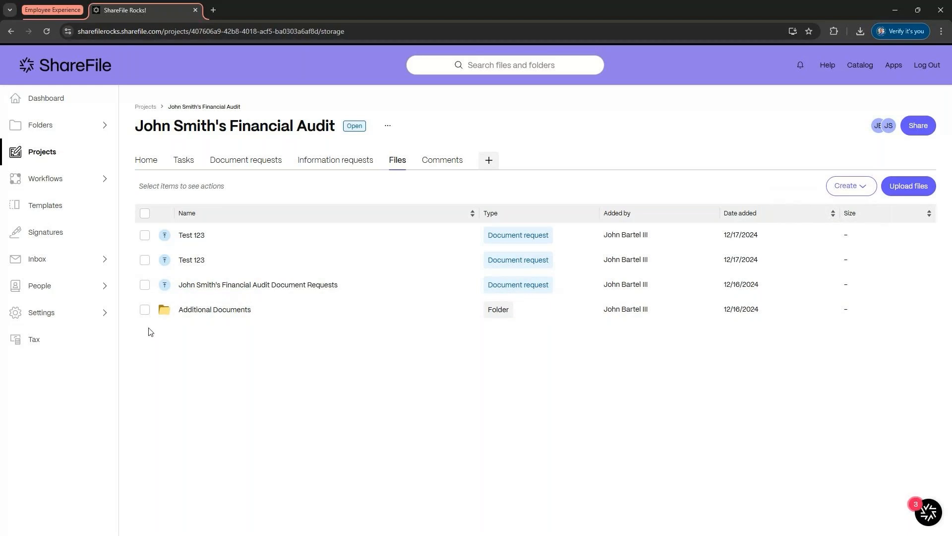
click(183, 310)
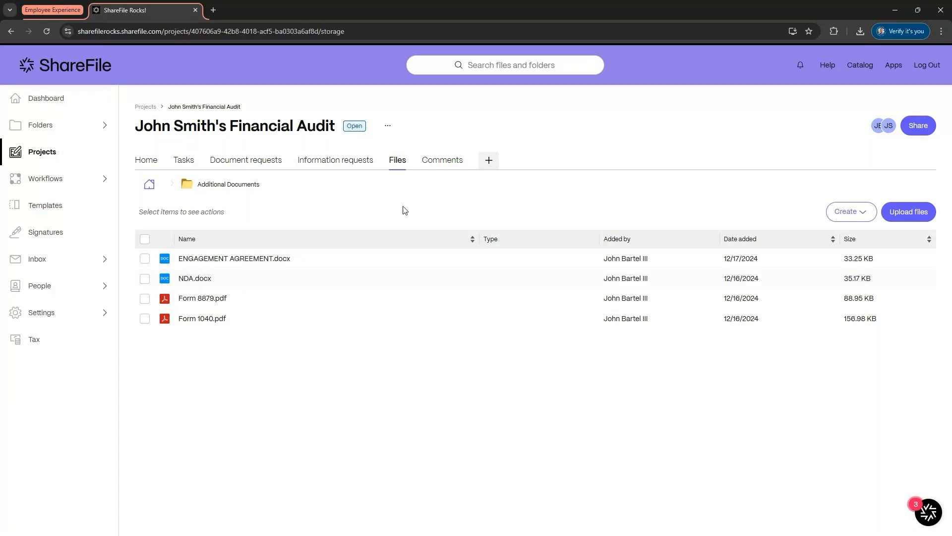
Step: View the project comments, then add a new blank project tab titled Taxes
click(431, 169)
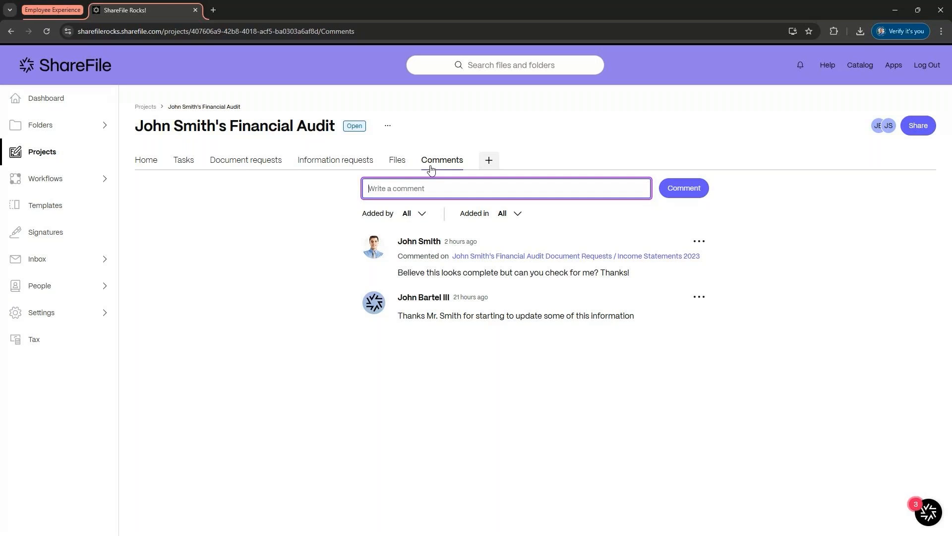
click(490, 160)
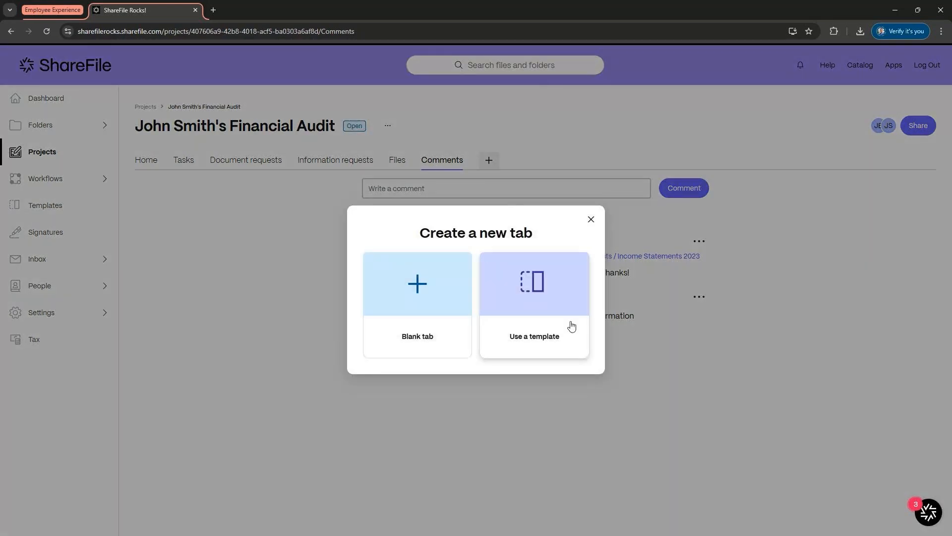
click(402, 315)
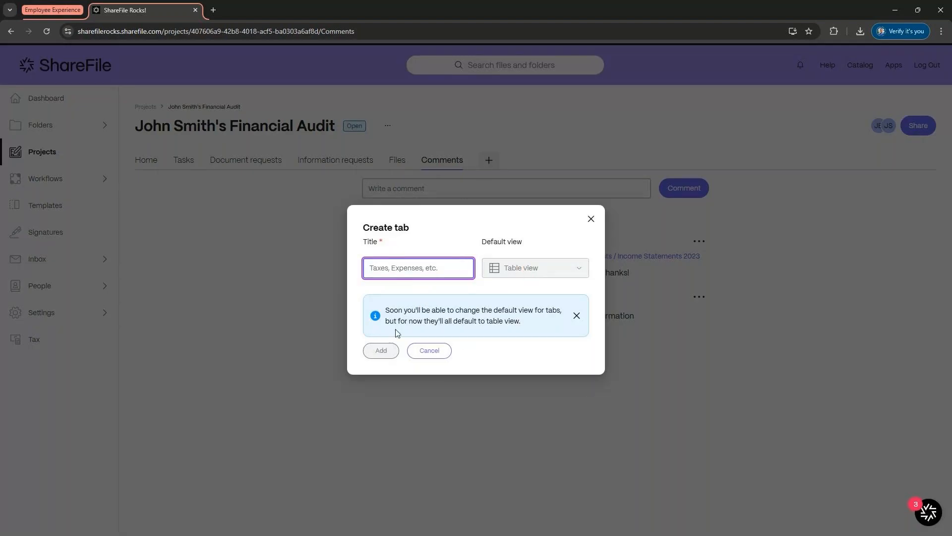
text(Taxes)
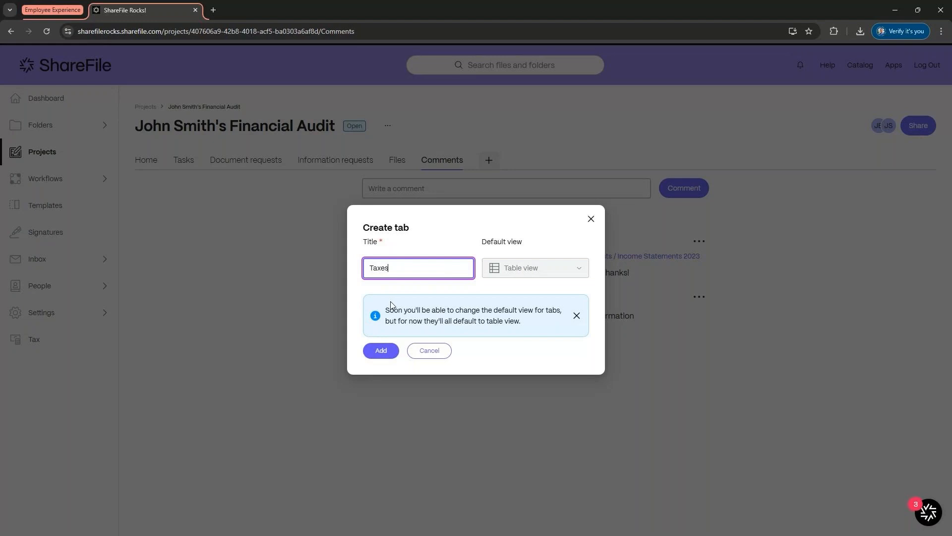
click(394, 355)
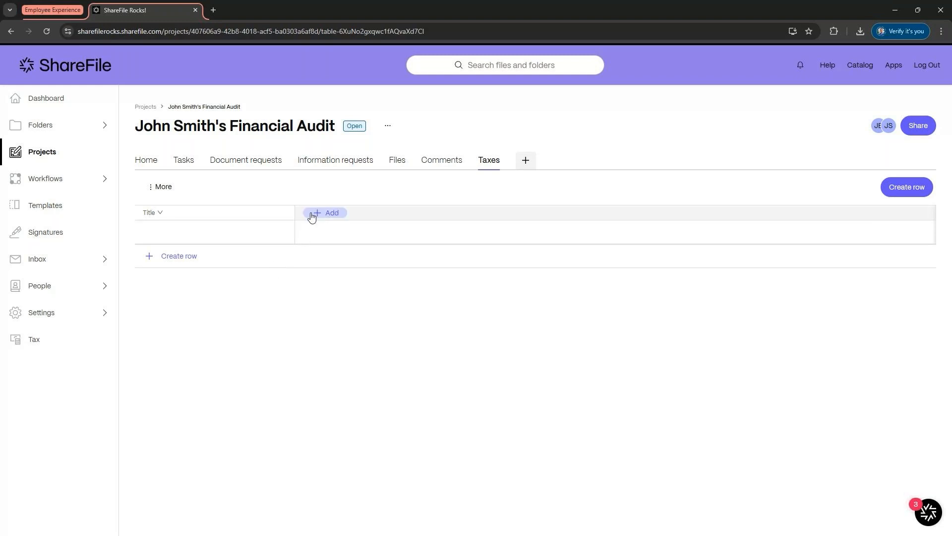
Step: Try to save the project as a template named Financial Audit from the document requests page
click(155, 162)
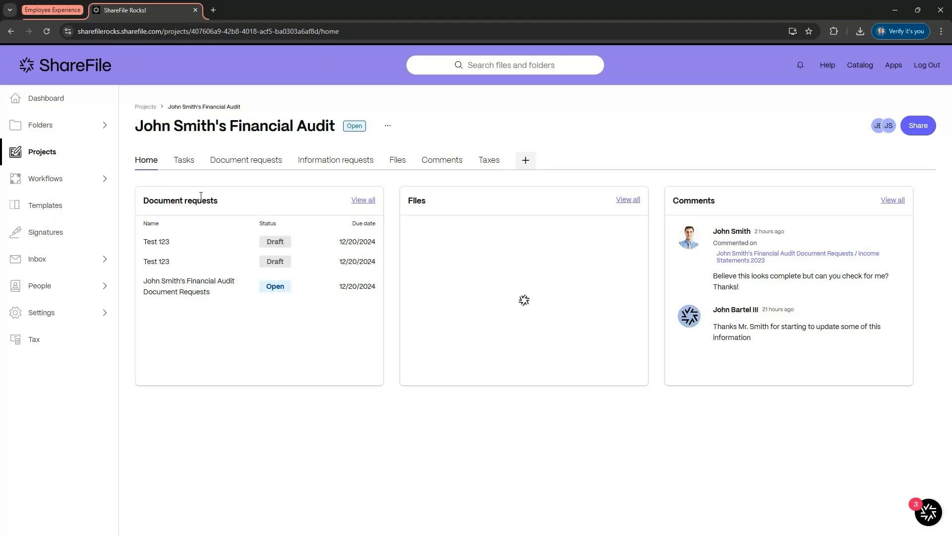
click(259, 165)
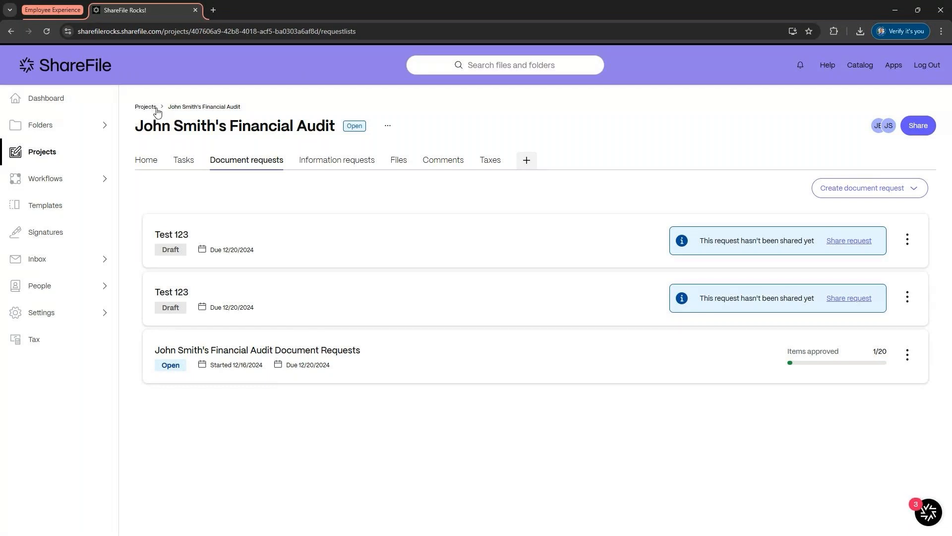
click(388, 127)
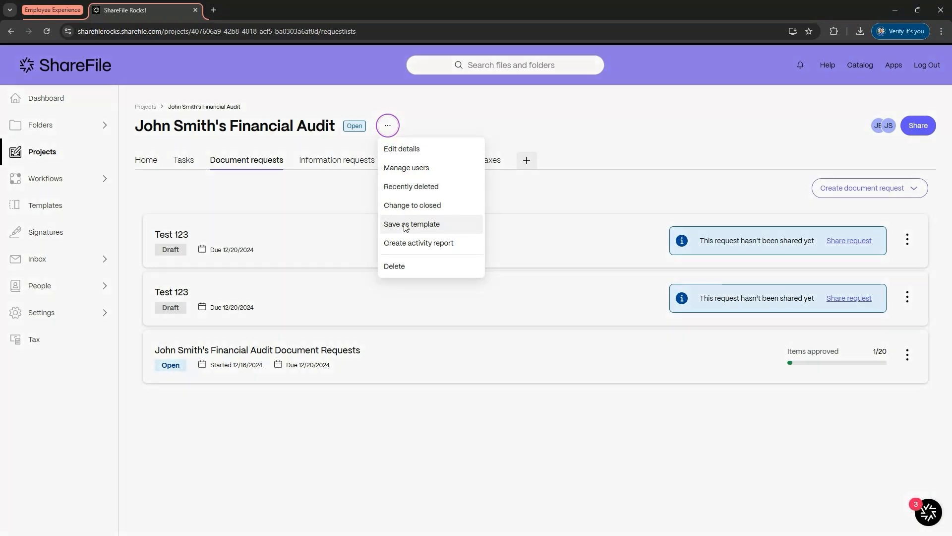
click(405, 224)
click(383, 301)
drag(382, 301, 299, 295)
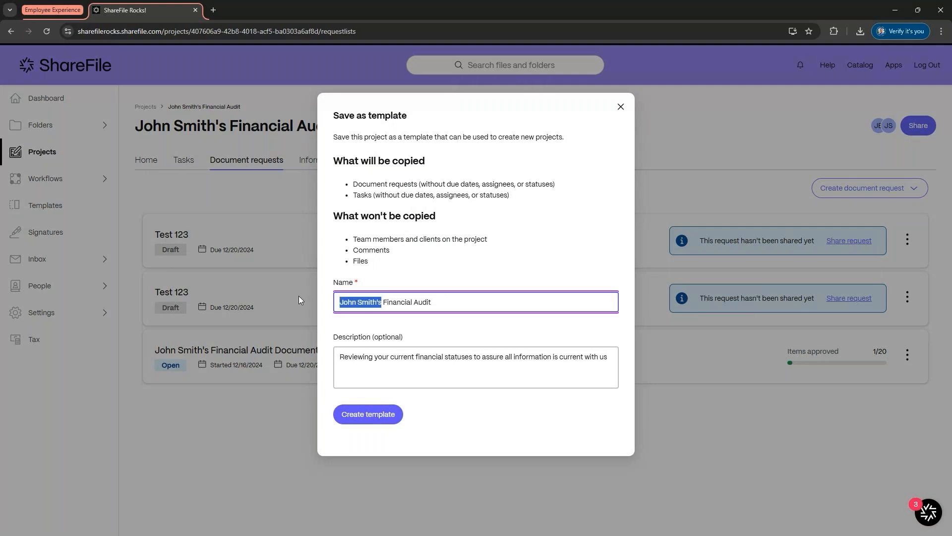
key(BackSpace)
key(BackSpace)
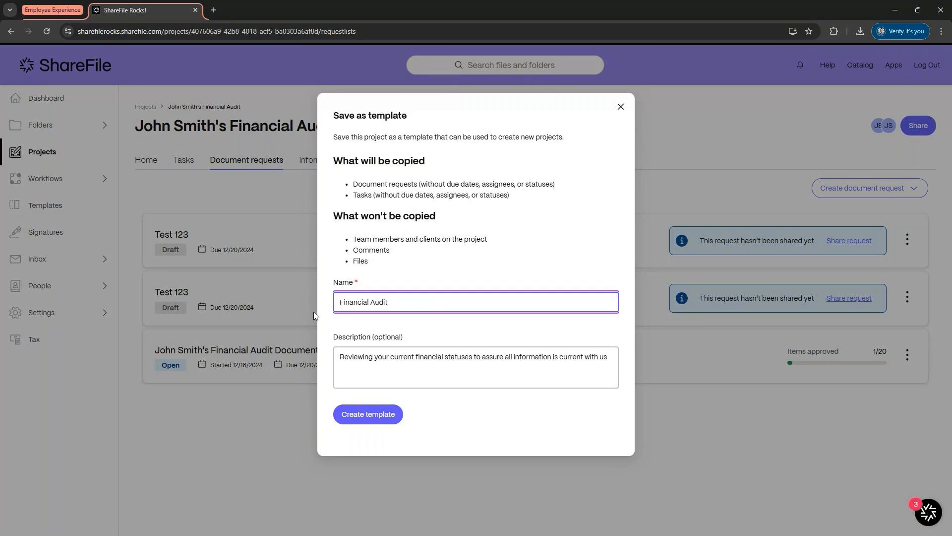
click(371, 415)
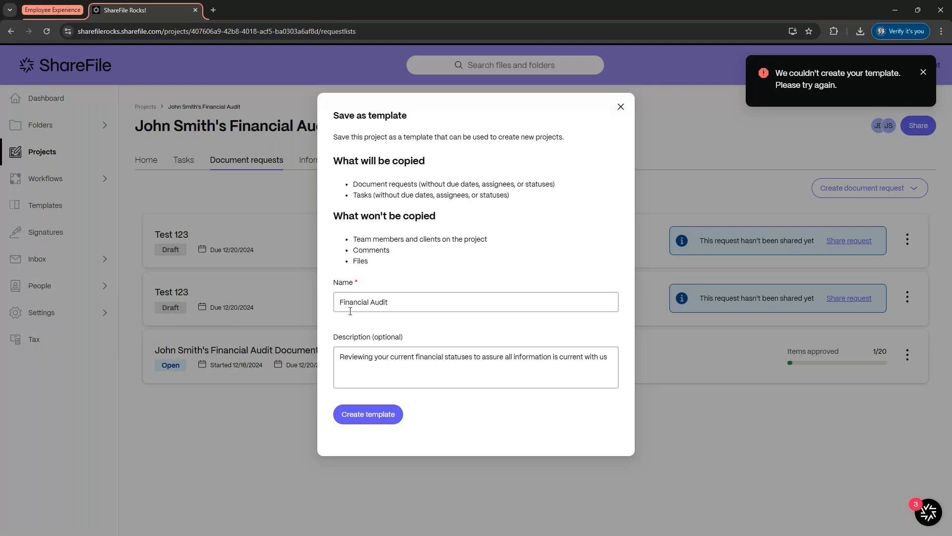
click(620, 107)
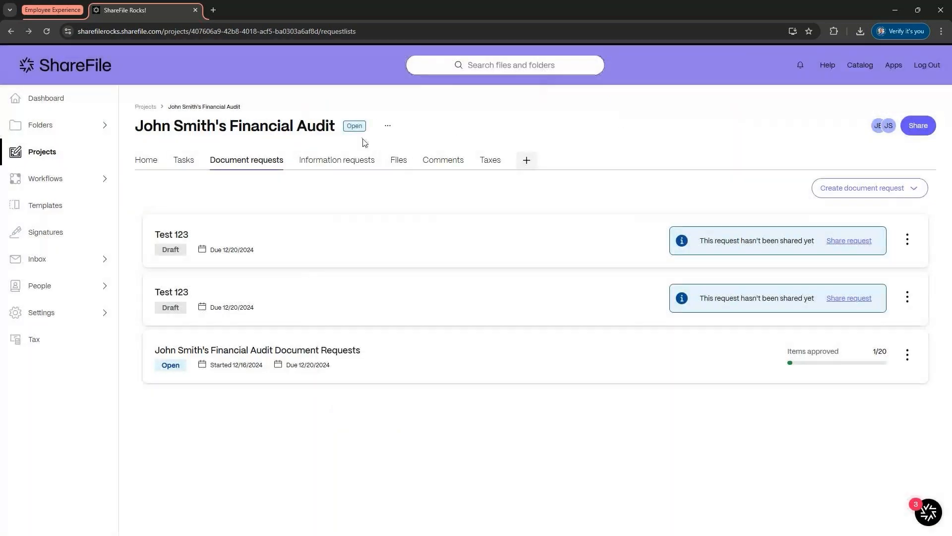
Step: Open the templates library and filter it to project templates
click(74, 205)
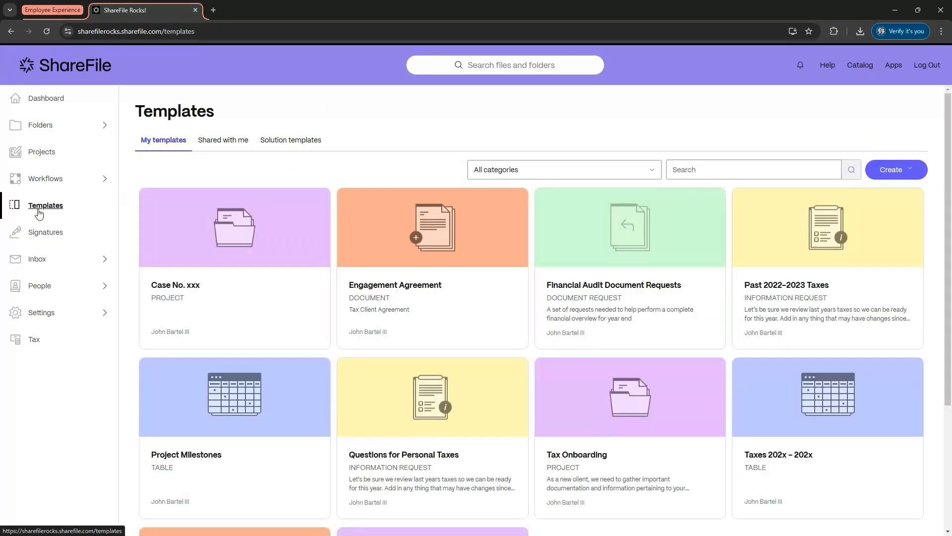
click(497, 175)
click(533, 214)
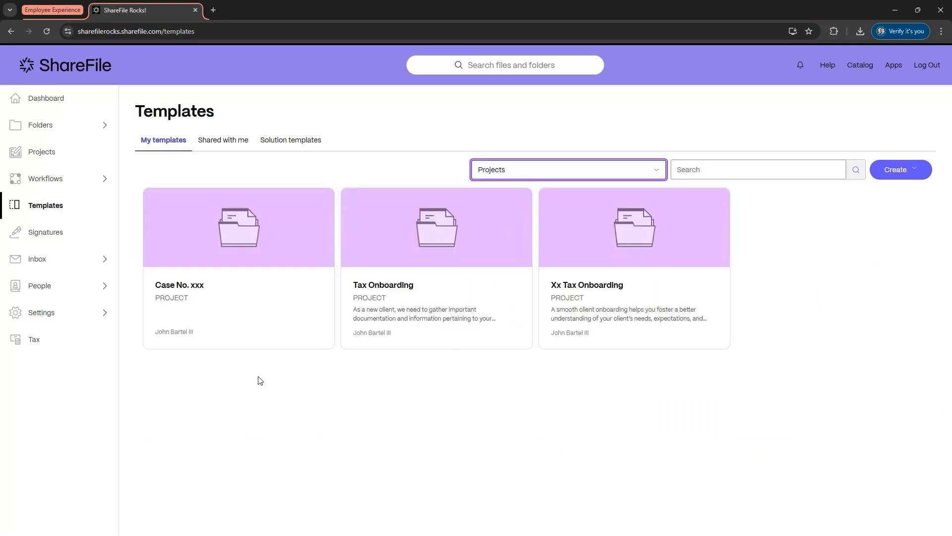
Step: Try to share the Case No. xxx template with a user through its access settings, then close the dialogs and panel
click(214, 306)
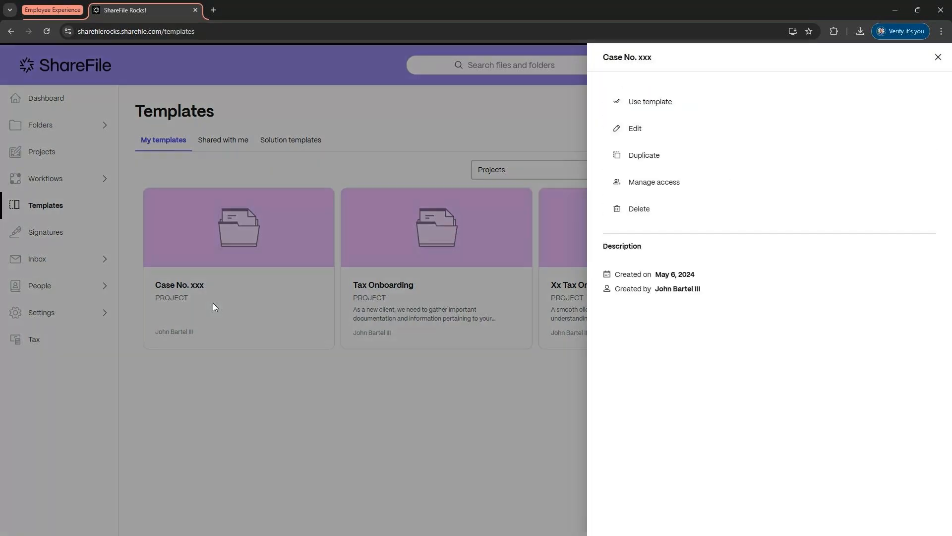
click(645, 182)
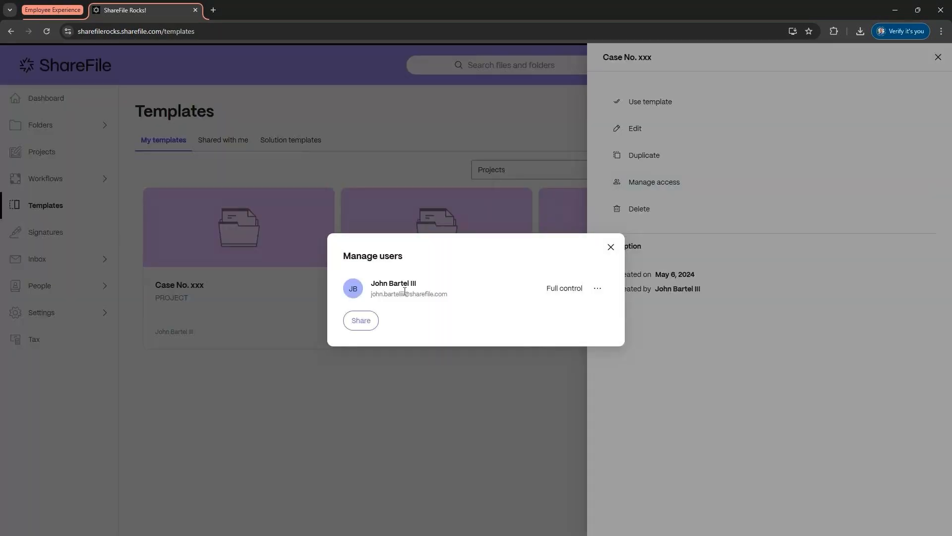
click(357, 322)
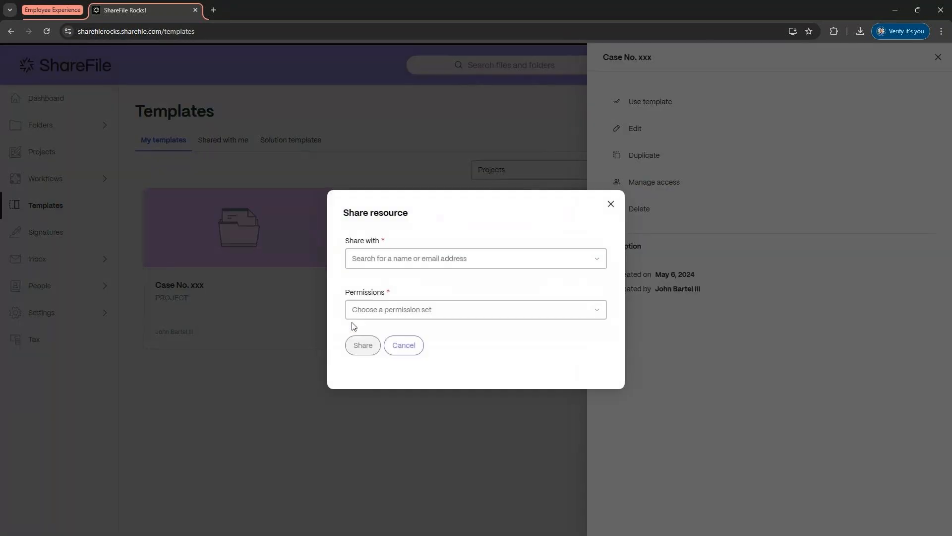
click(374, 264)
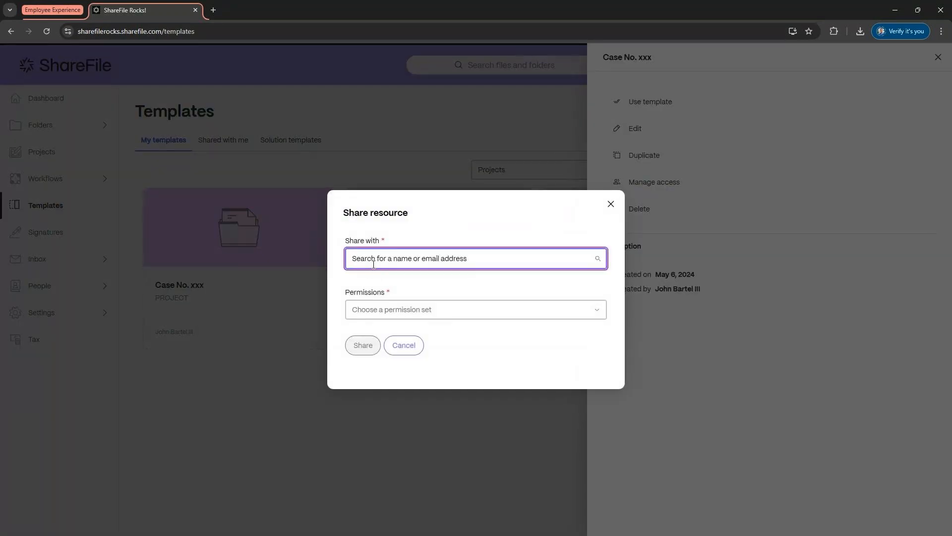
text(john)
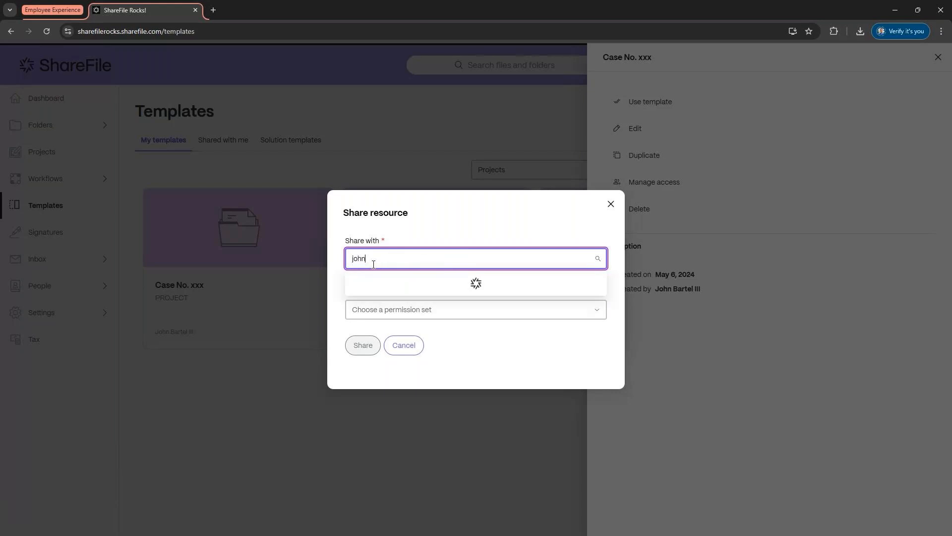
click(382, 290)
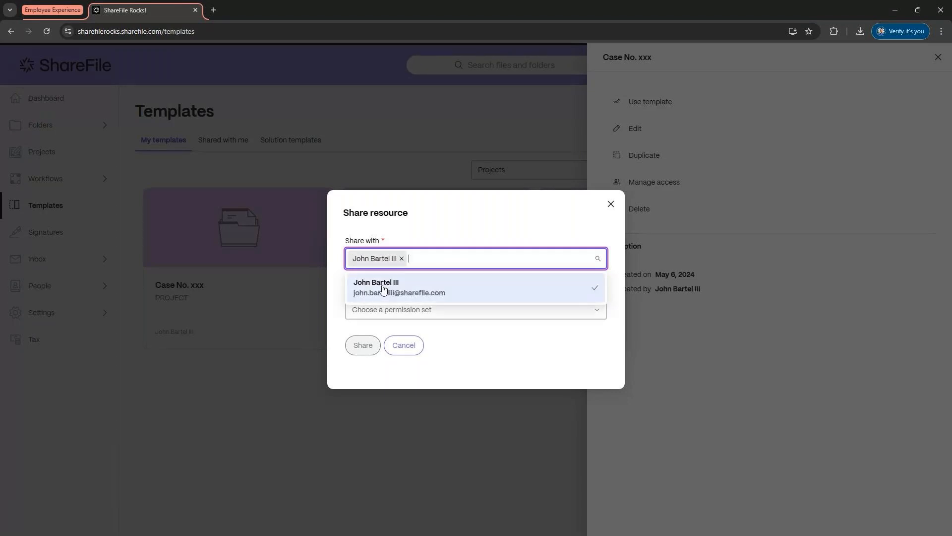
click(611, 204)
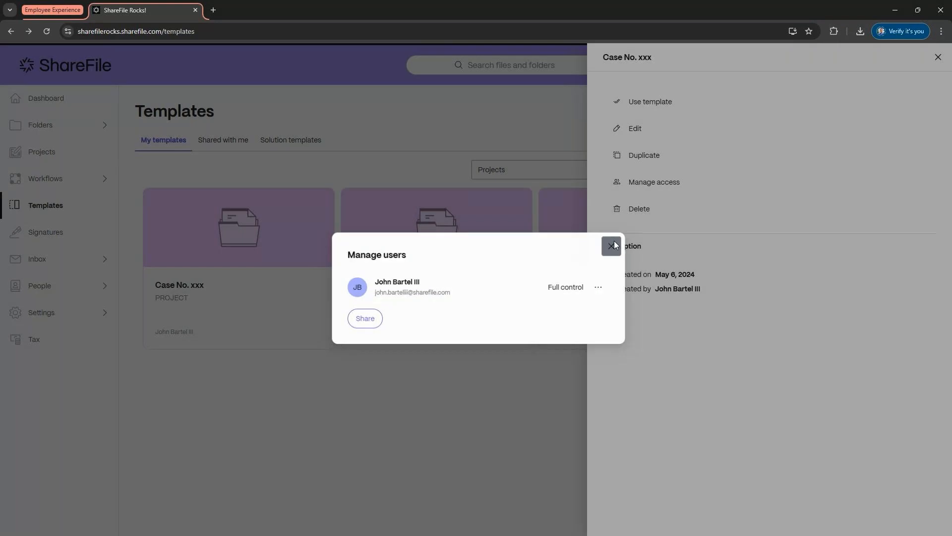
click(611, 246)
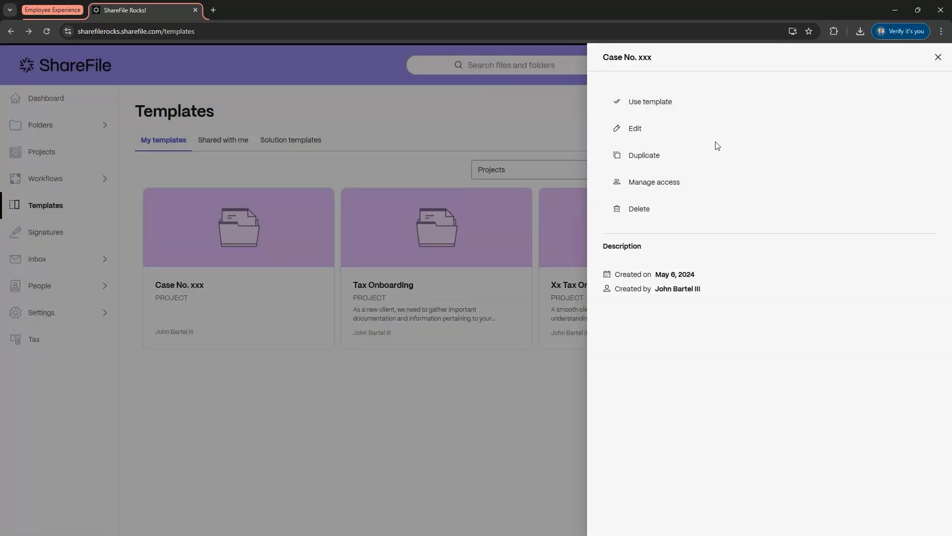
click(938, 57)
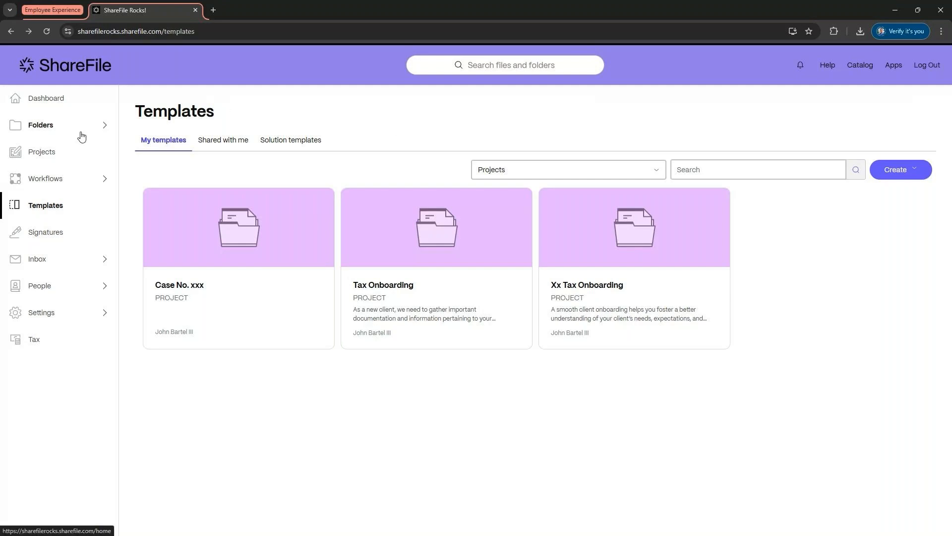
Step: Open Shared Folders and sort the folder list by last modified date
click(72, 164)
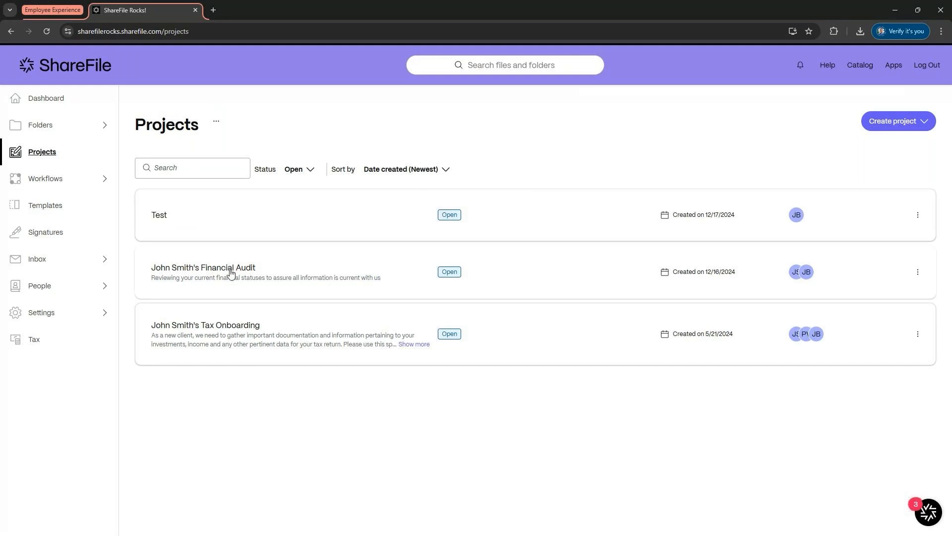
click(60, 128)
click(52, 169)
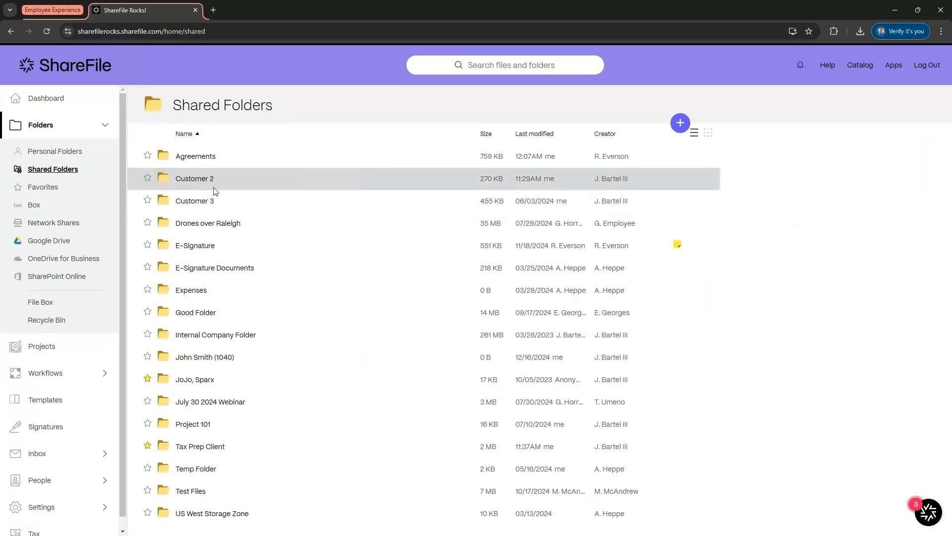
click(549, 133)
click(544, 133)
click(533, 134)
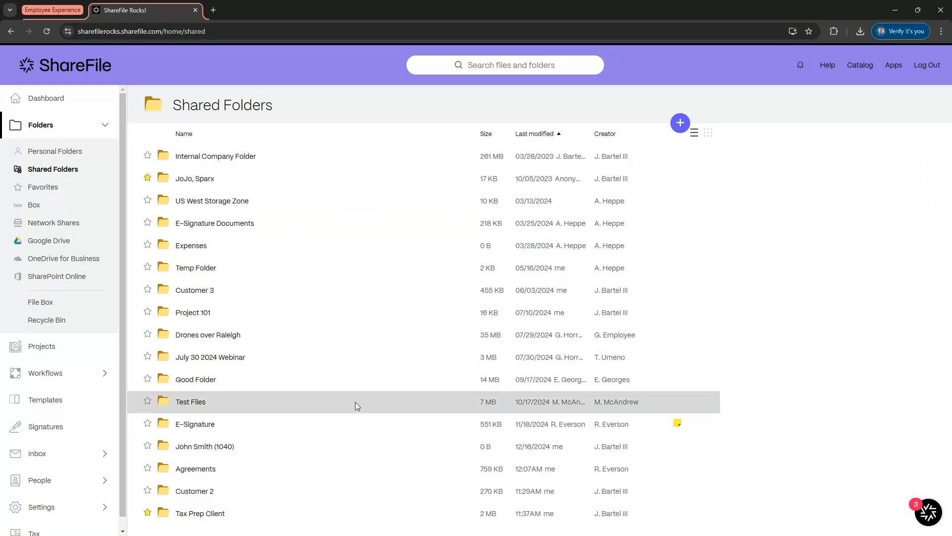
Step: Open Tax-Expenditures-FY2024-update.pdf in the Tax Prep Client folder and generate a summary of it with AI
click(199, 513)
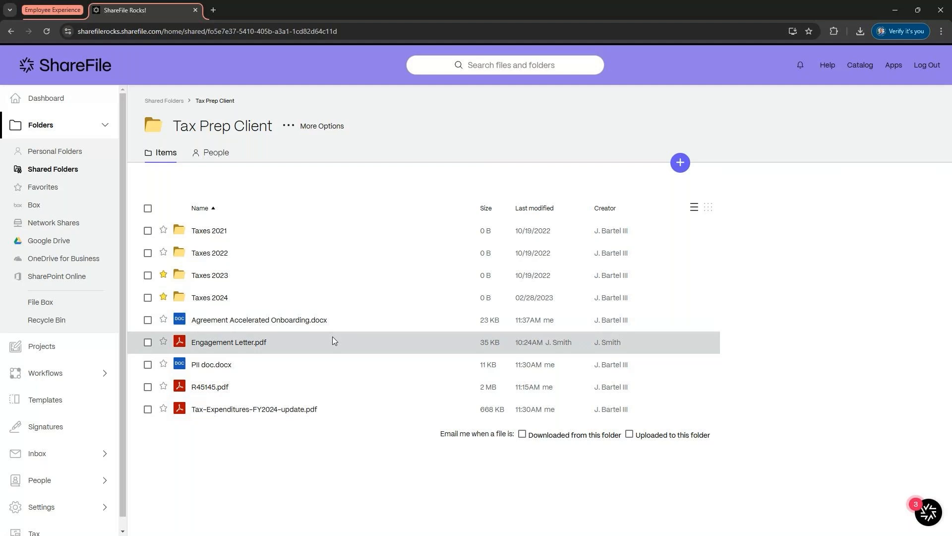
click(292, 413)
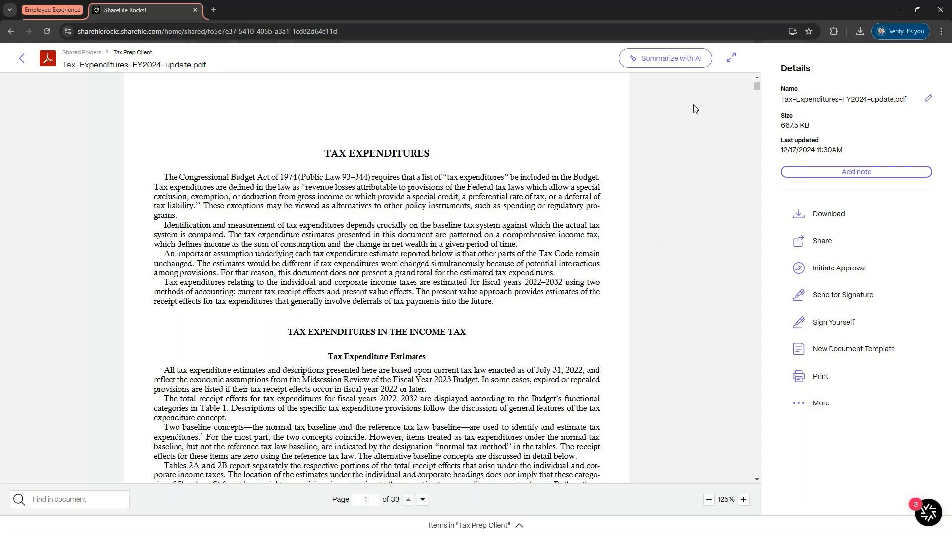
click(667, 58)
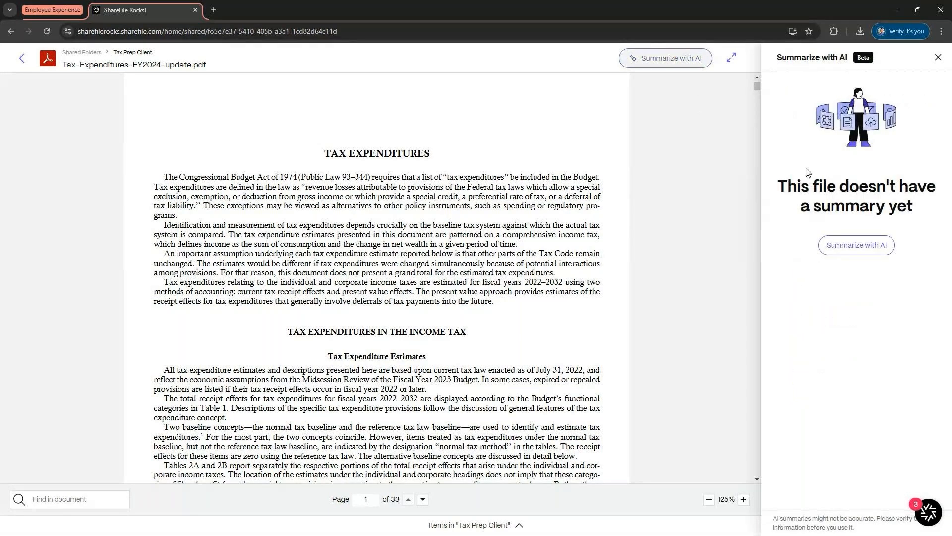
click(857, 245)
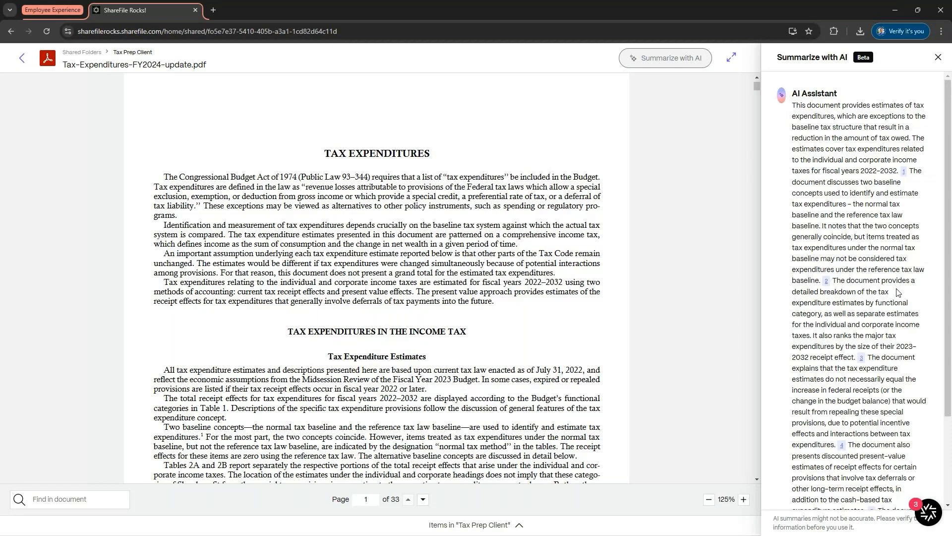
Step: Read through the AI summary and inspect the source passage behind its first citation
scroll(899, 293, down, 1)
scroll(899, 290, up, 1)
scroll(892, 302, down, 3)
scroll(891, 302, down, 1)
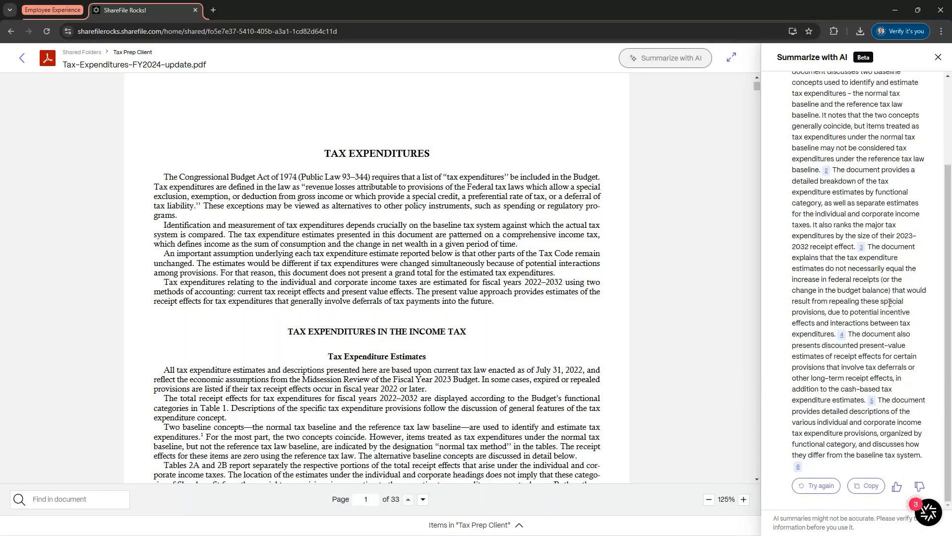
scroll(906, 200, up, 3)
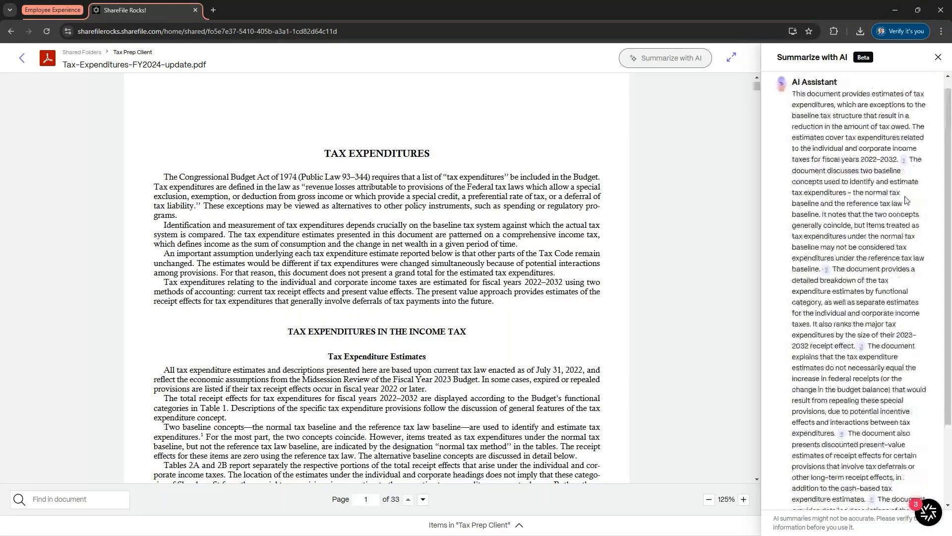
click(904, 162)
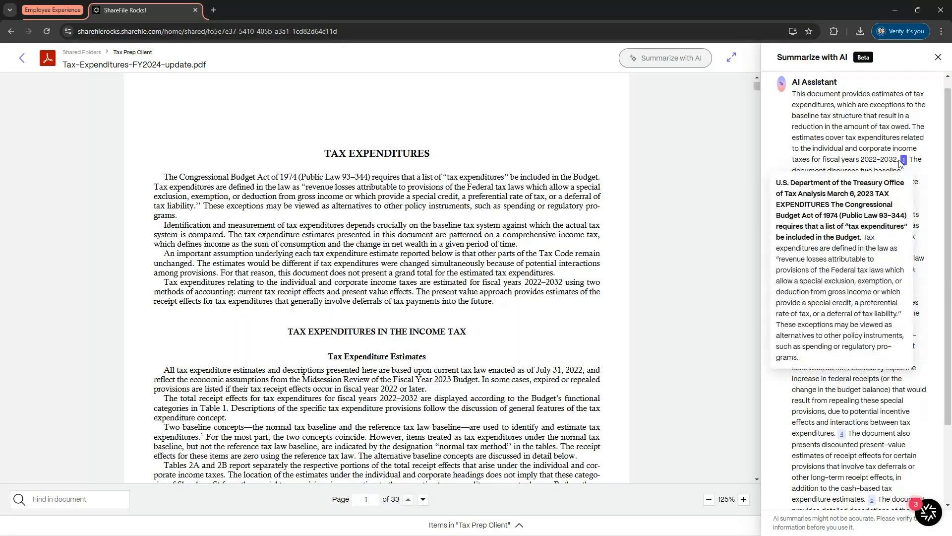
drag(780, 193, 846, 281)
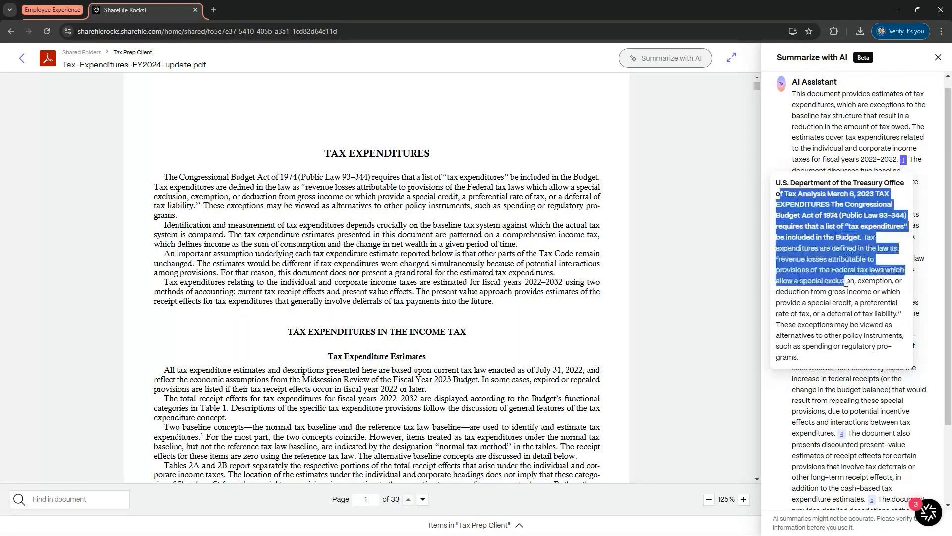
click(847, 282)
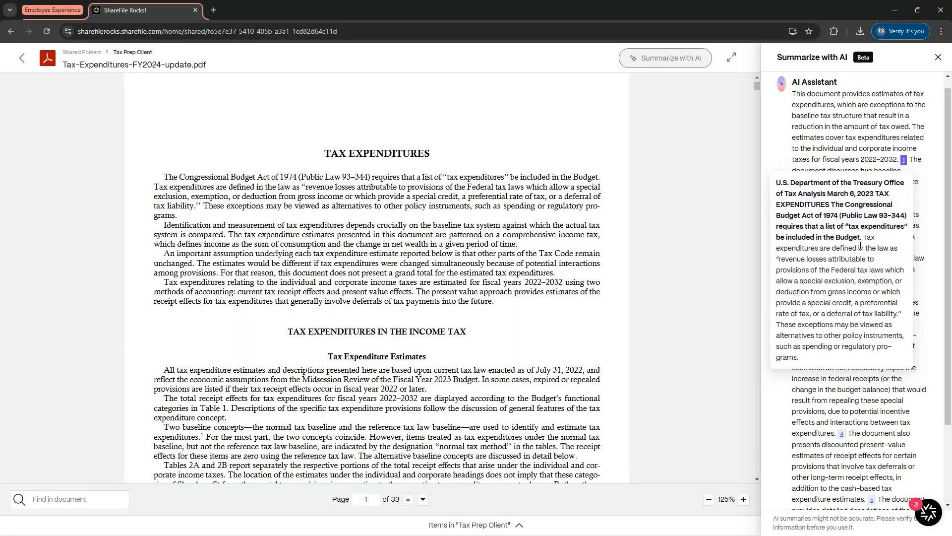
click(872, 425)
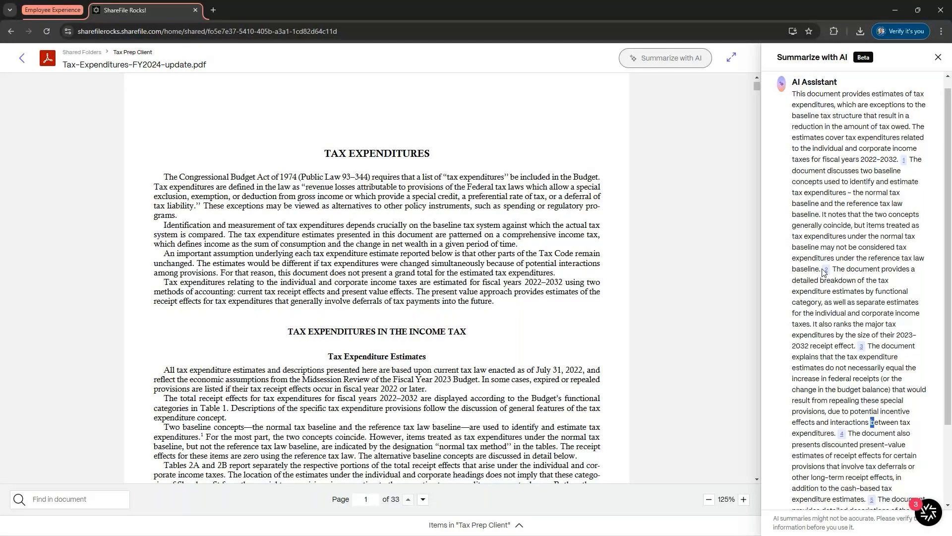
scroll(828, 278, down, 2)
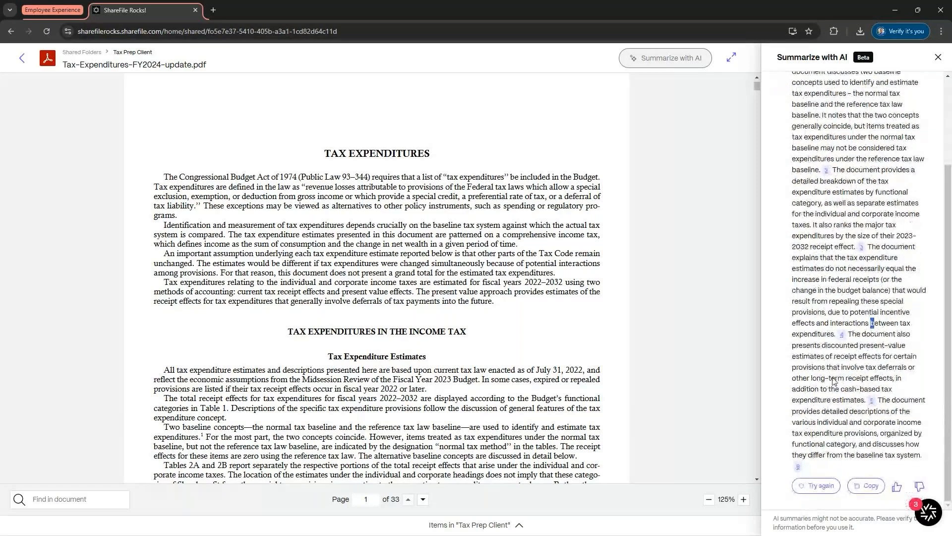
Step: Open Form 8879.pdf from the Additional Documents folder in John Smith's Financial Audit project files
click(22, 59)
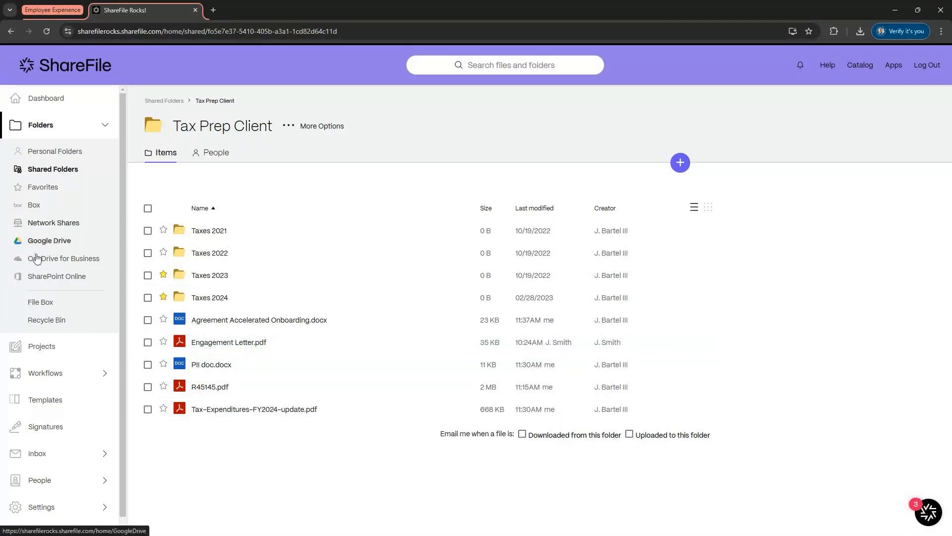
click(40, 346)
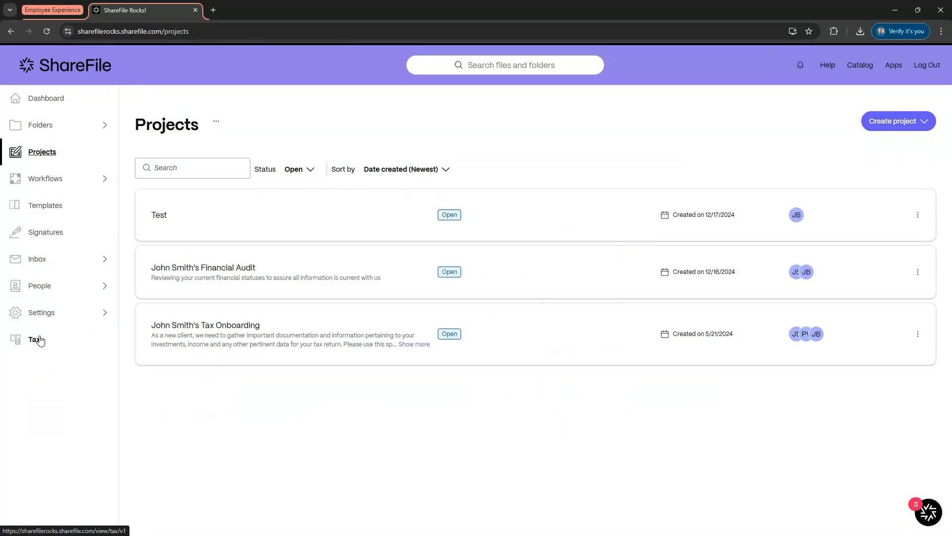
click(196, 283)
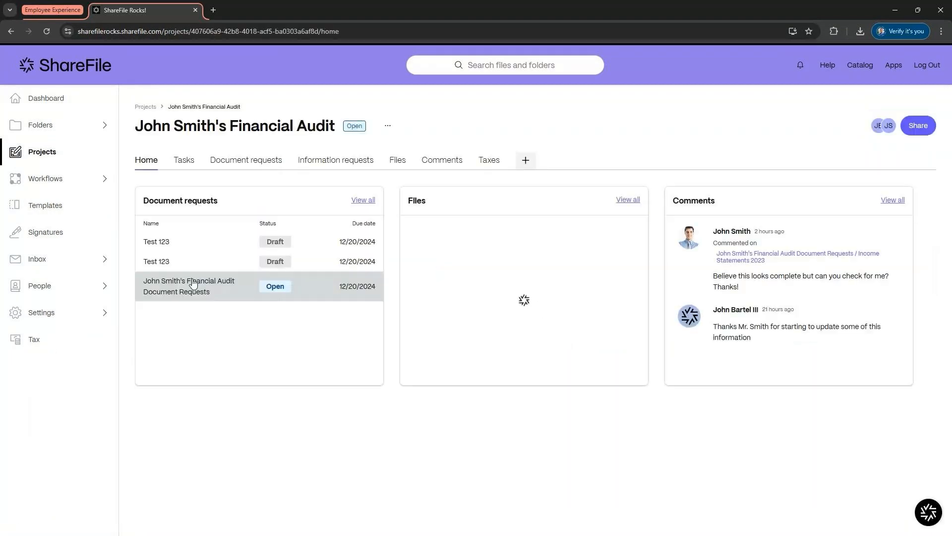
click(396, 159)
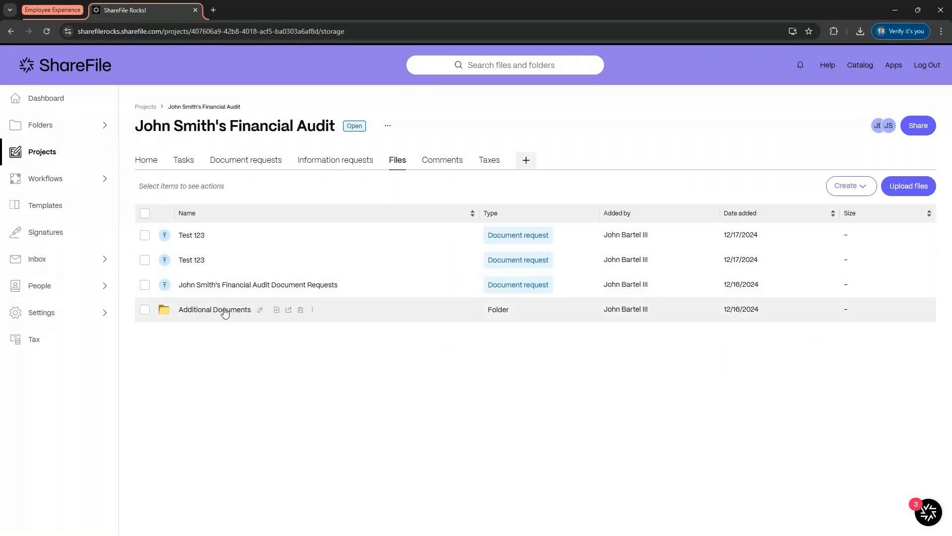
click(225, 310)
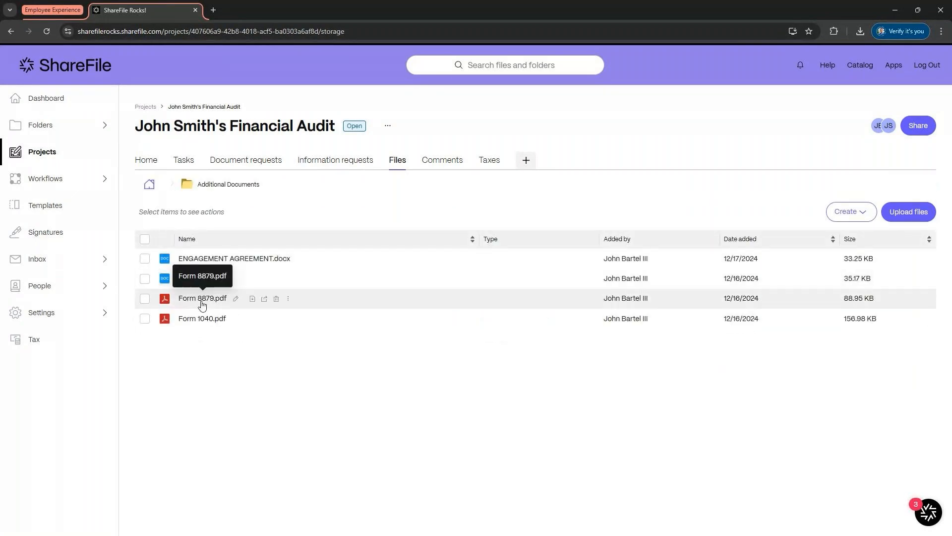
click(202, 300)
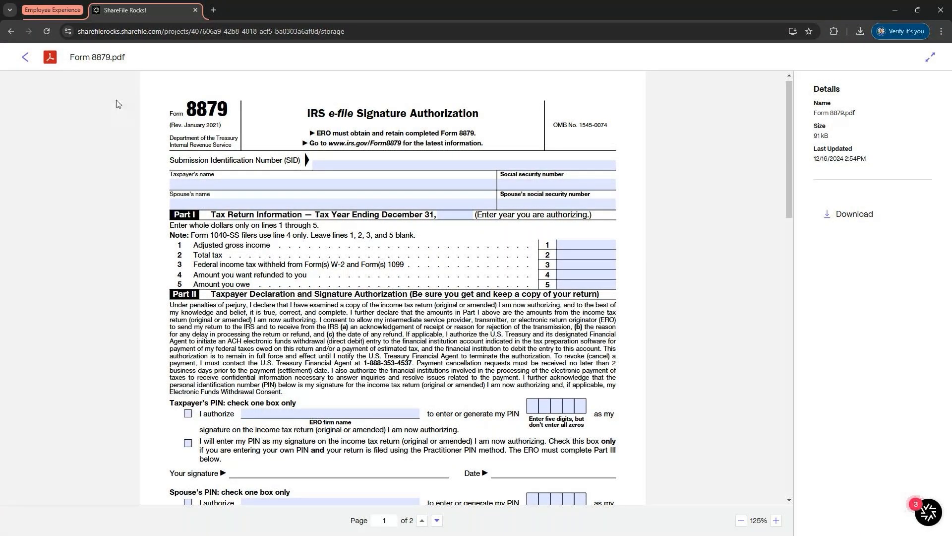
Step: Close the document viewer and open the Catalog
click(24, 57)
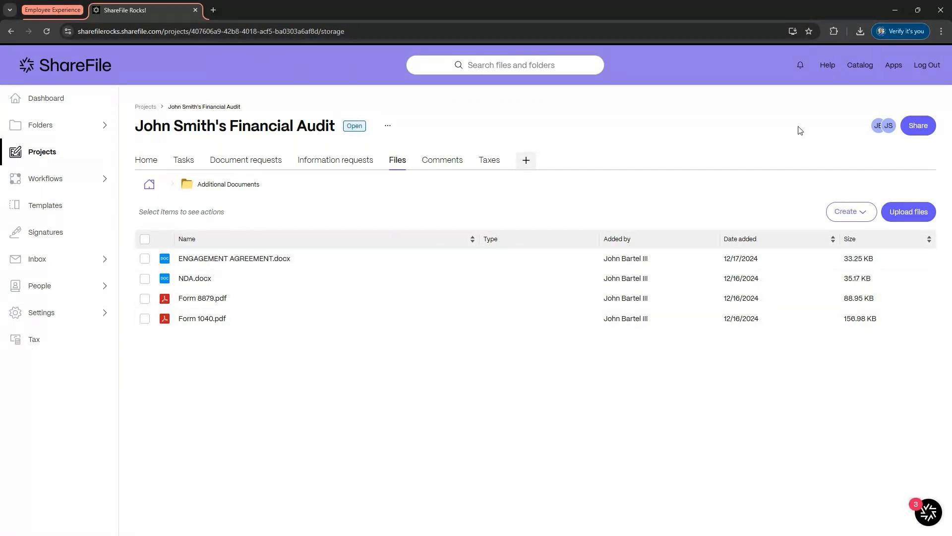
click(859, 67)
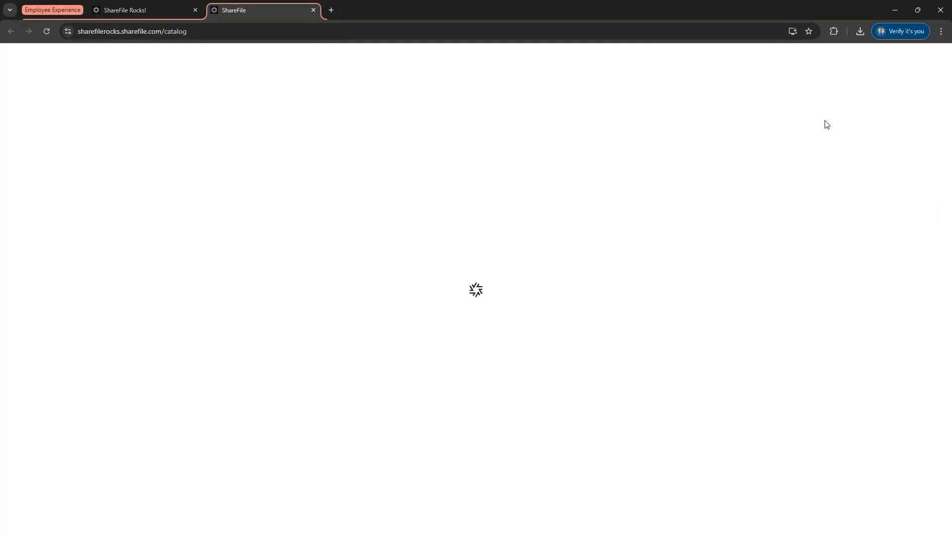
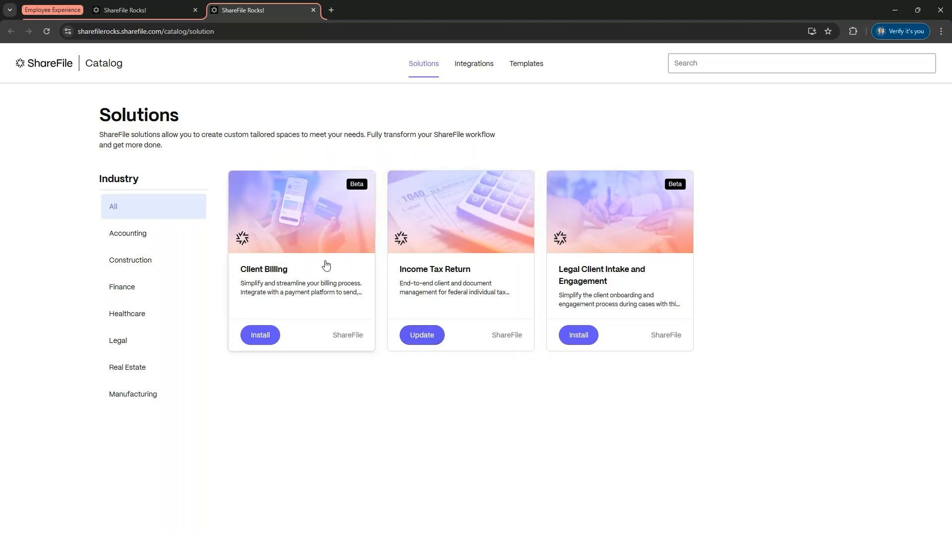
Step: Switch to the Tax page tab, start creating an engagement and open the client picker
click(160, 12)
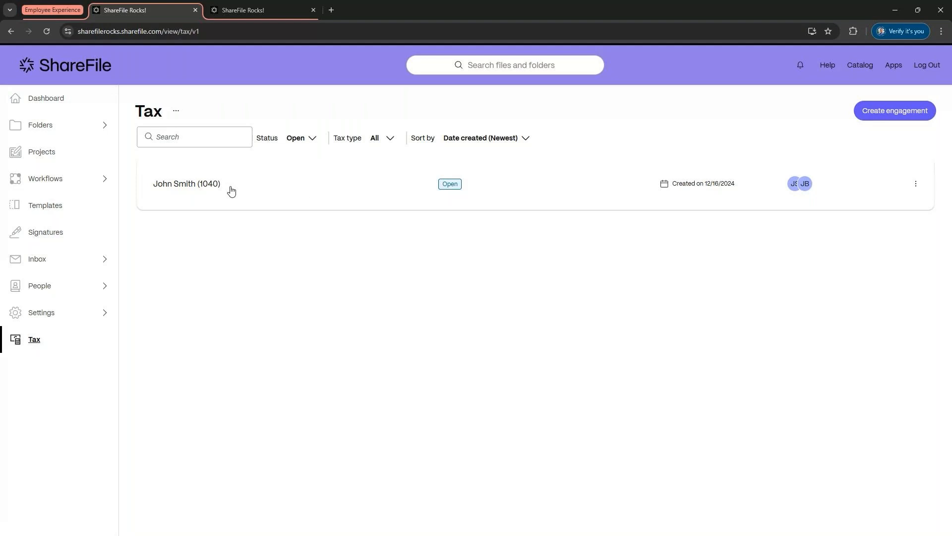
click(874, 113)
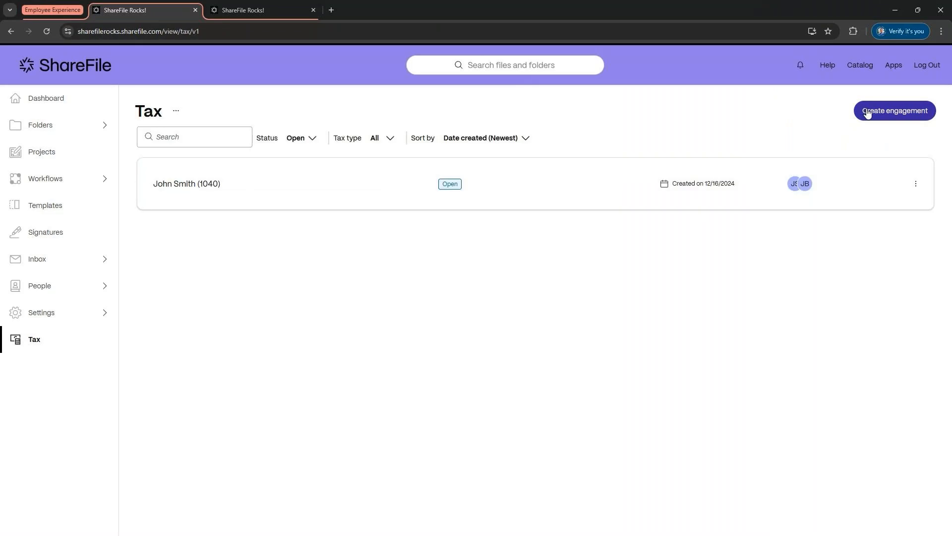
click(868, 113)
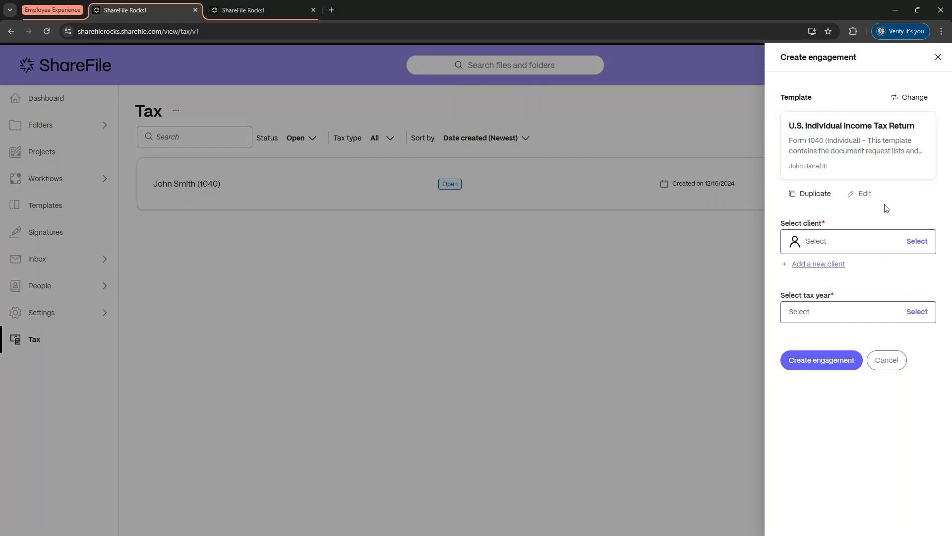
click(866, 248)
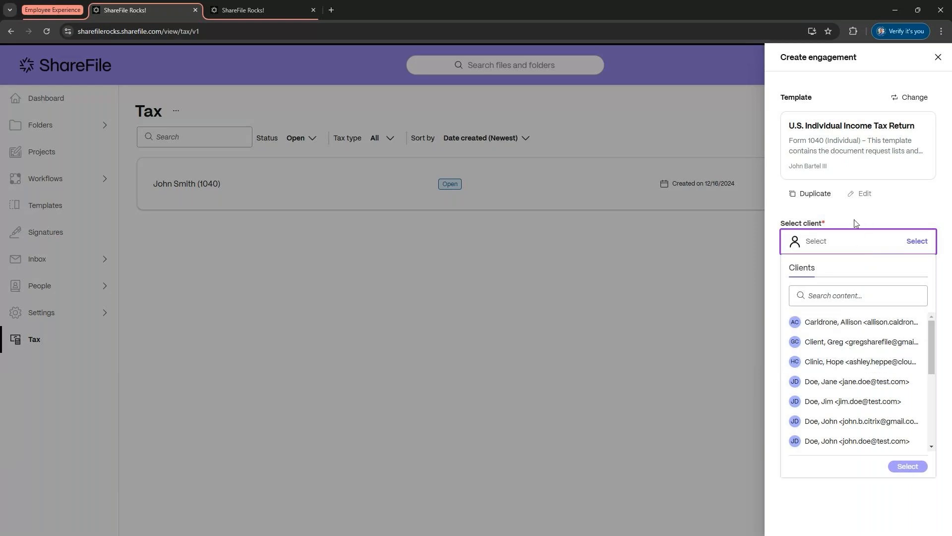
click(856, 223)
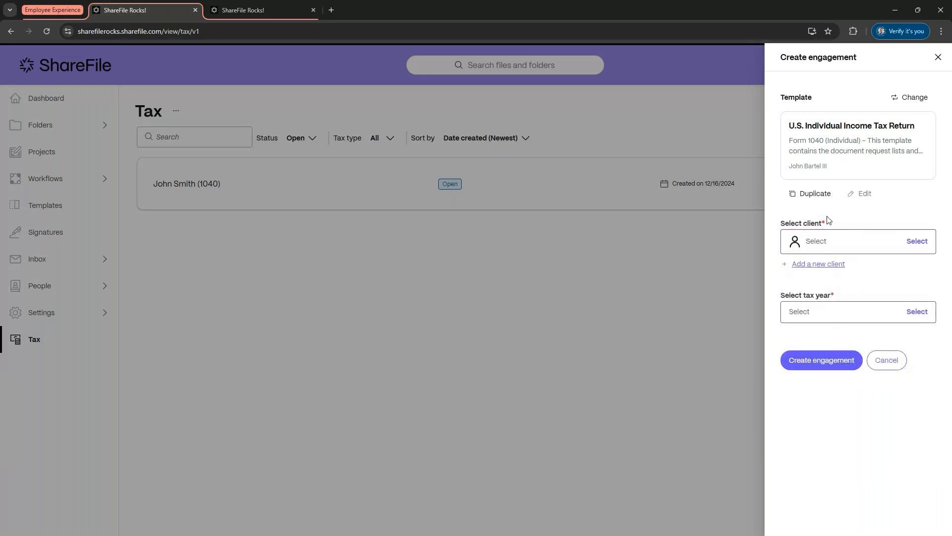
Step: Open the new client form for the engagement and close it without entering details
click(799, 266)
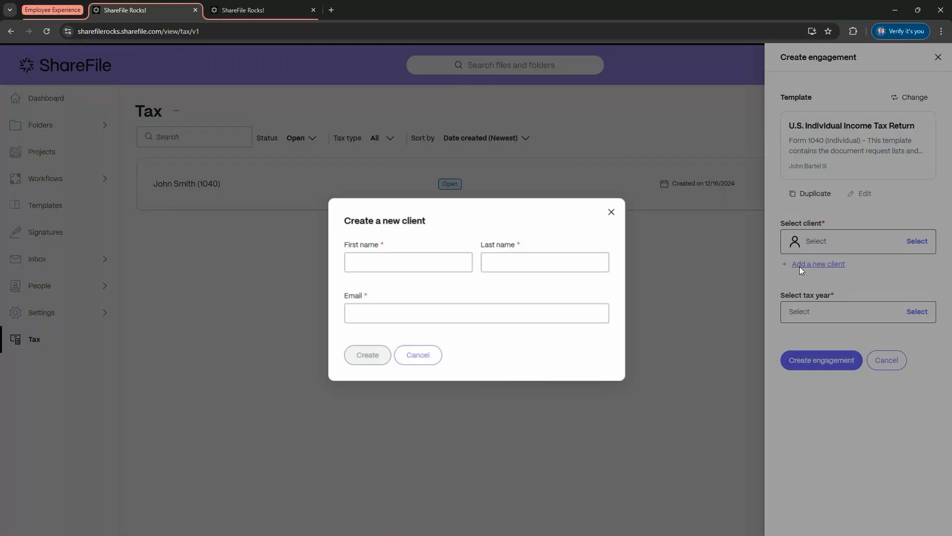
click(418, 267)
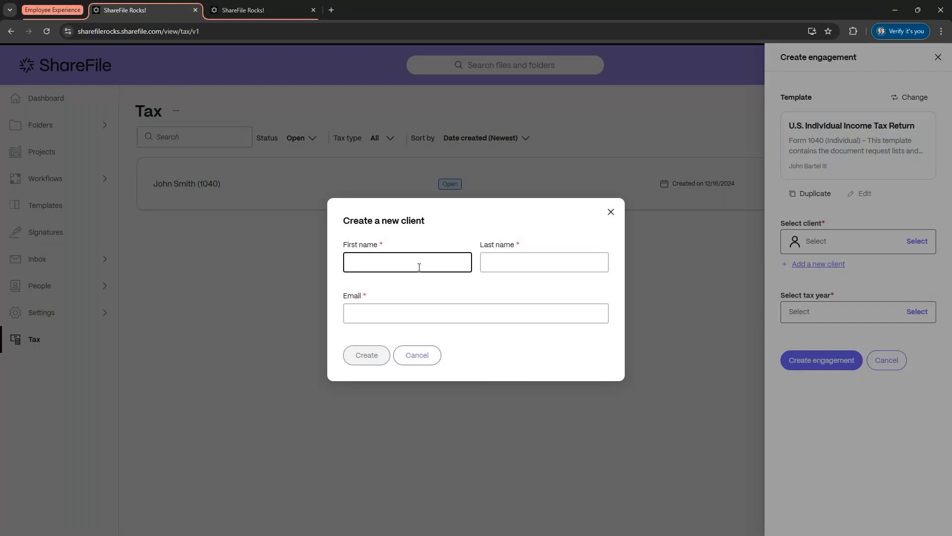
click(608, 217)
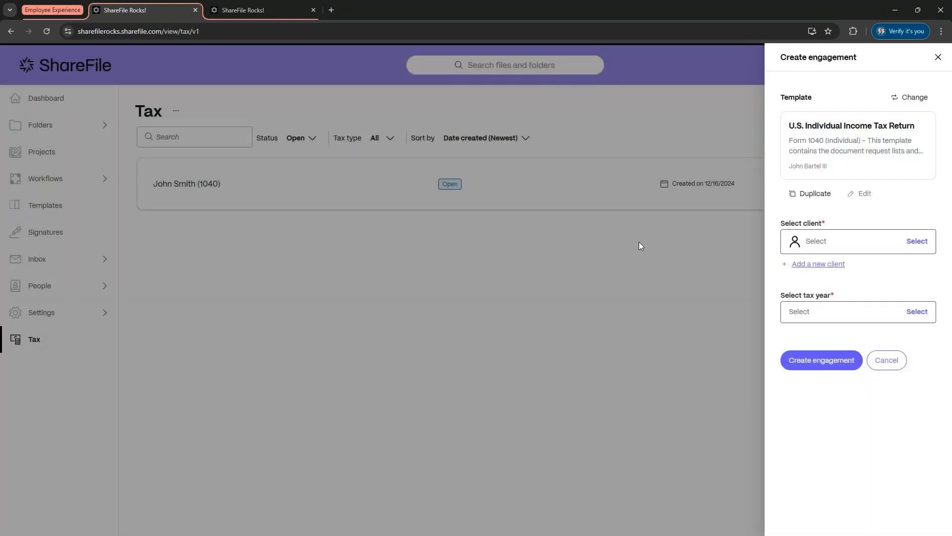
Step: Try setting the engagement's tax year to 2024, then cancel the new engagement
click(829, 314)
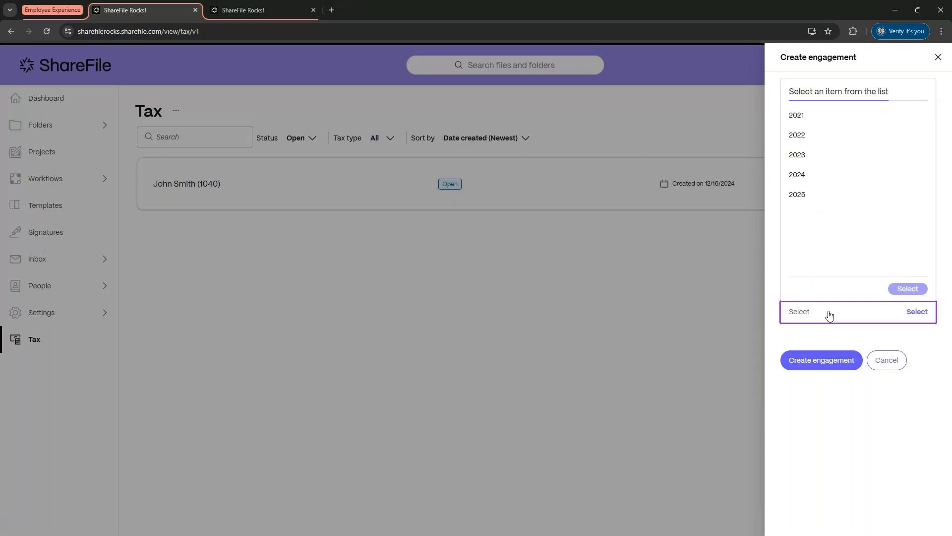
double_click(804, 182)
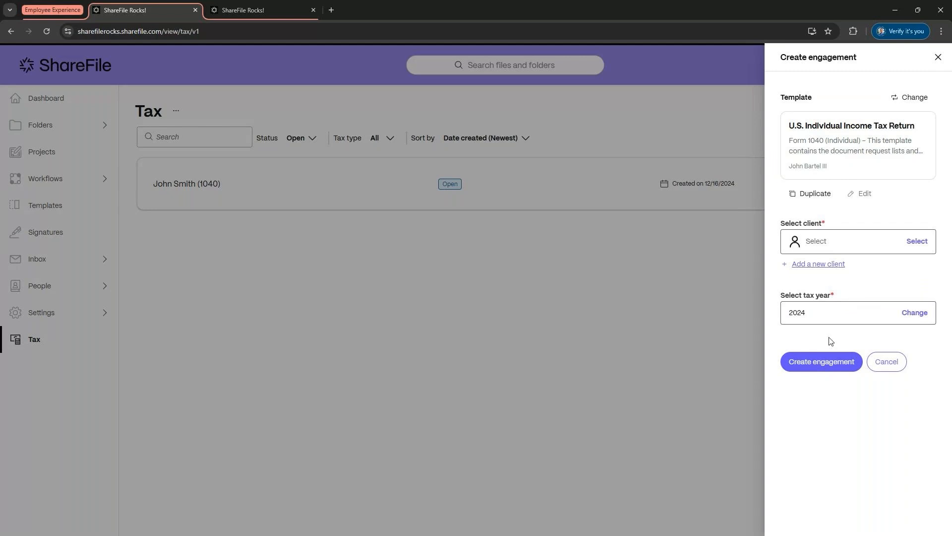
click(885, 363)
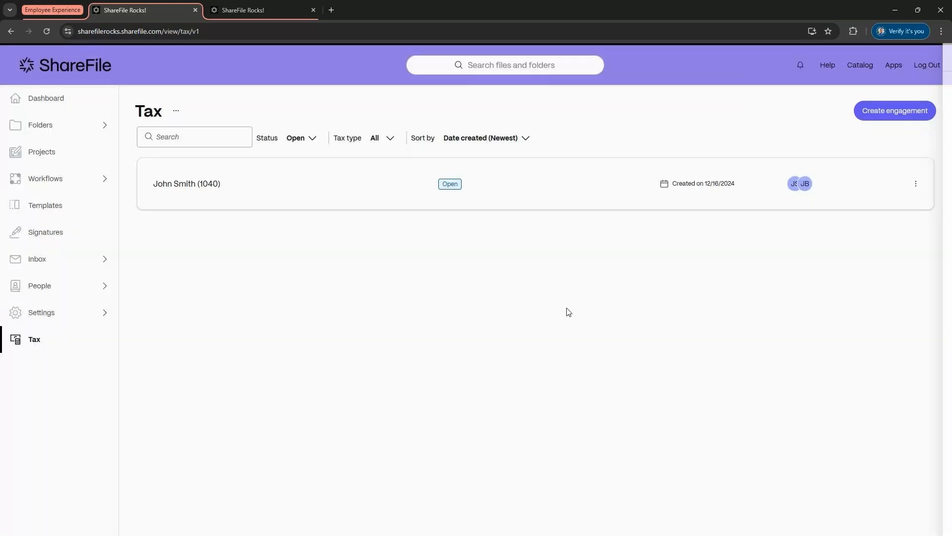
Step: Open the John Smith (1040) engagement and review the questions of its Questionnaire information request
click(366, 201)
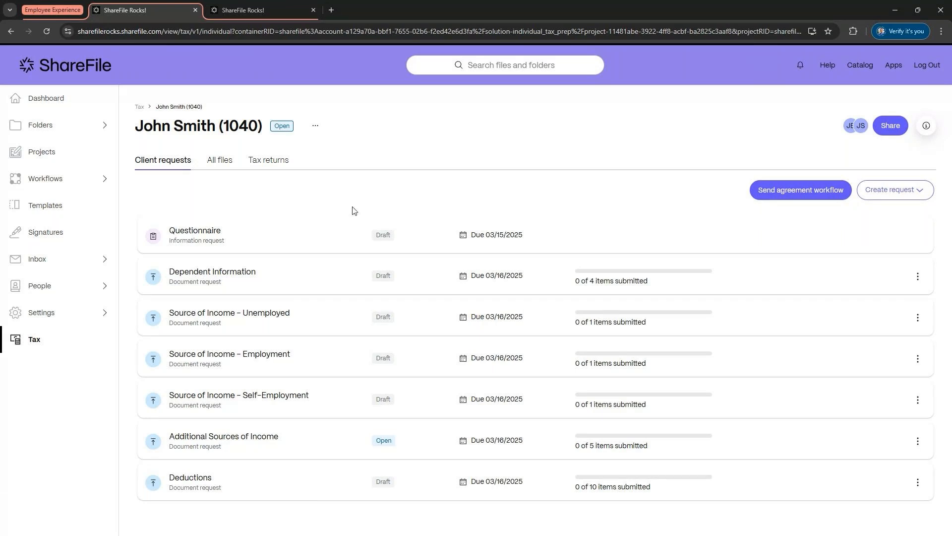
click(362, 232)
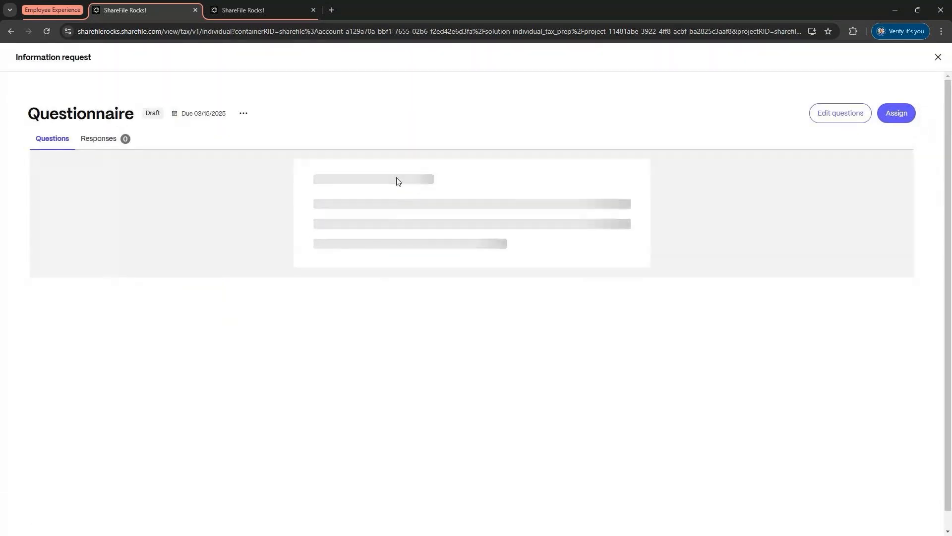
scroll(415, 232, down, 5)
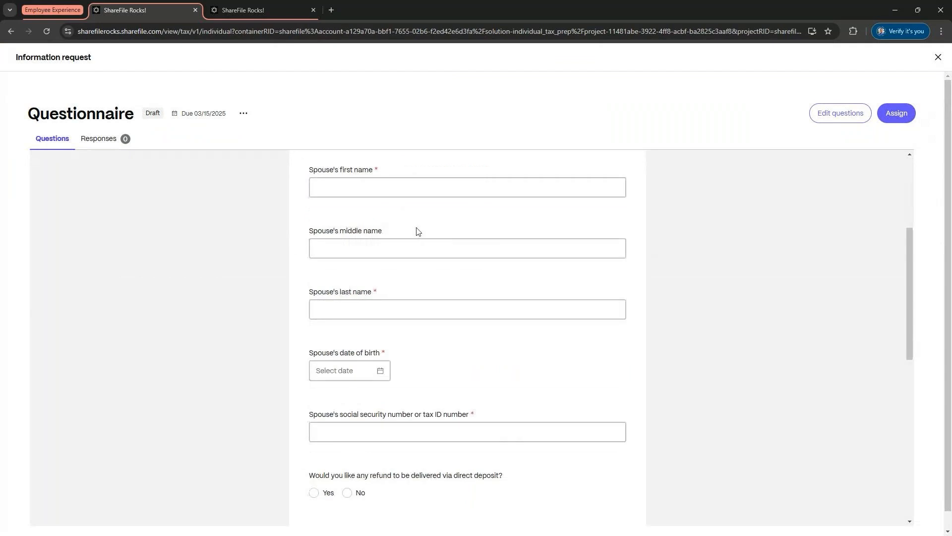
scroll(417, 231, down, 9)
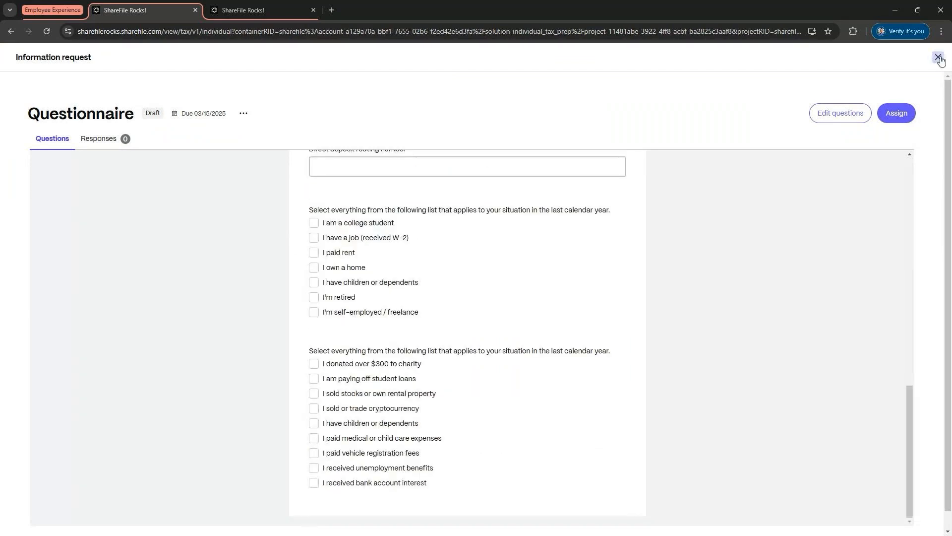
click(939, 58)
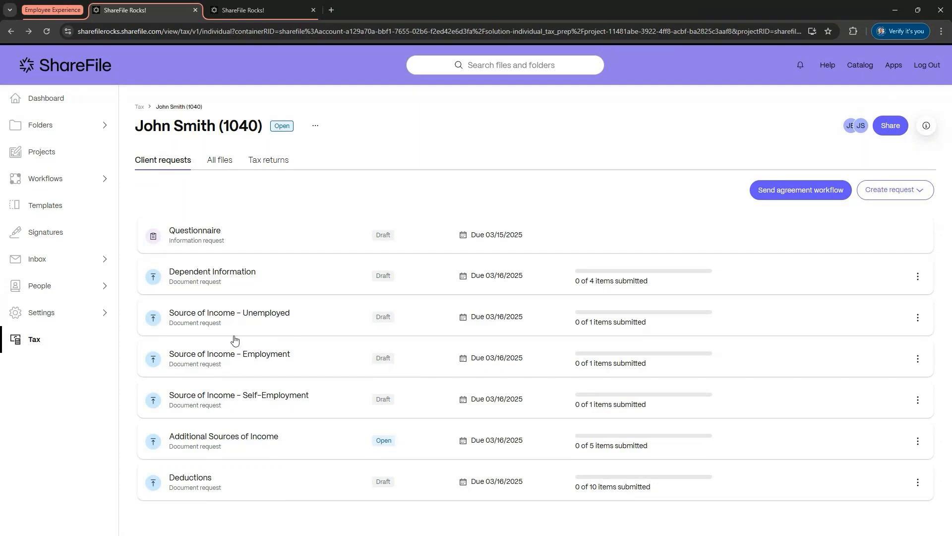
Step: Send the agreement workflow to the client using the Engagement Agreement template
click(771, 197)
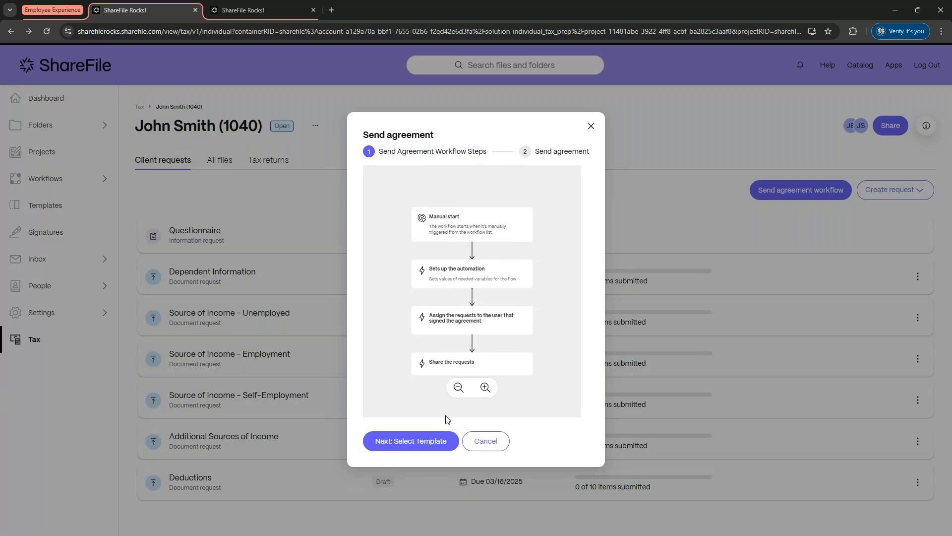
click(435, 442)
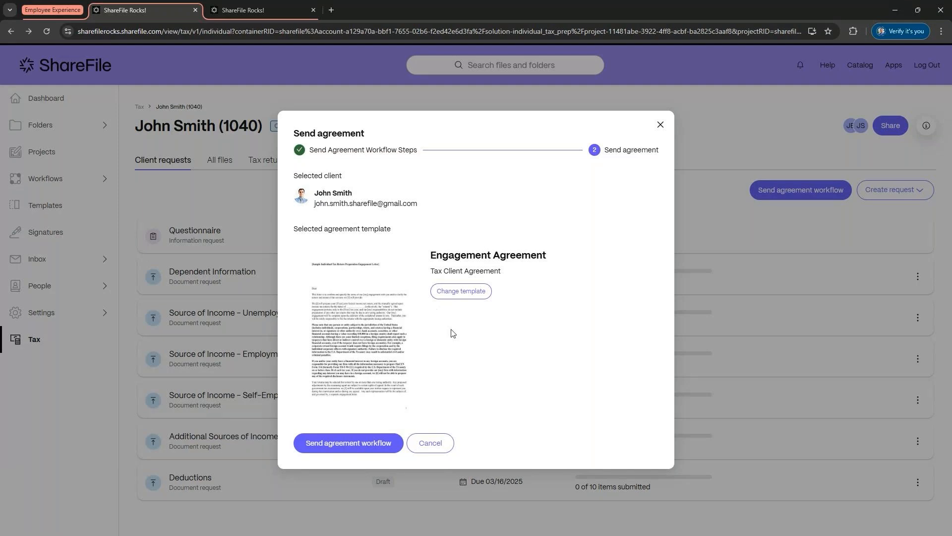
mouse_move(408, 354)
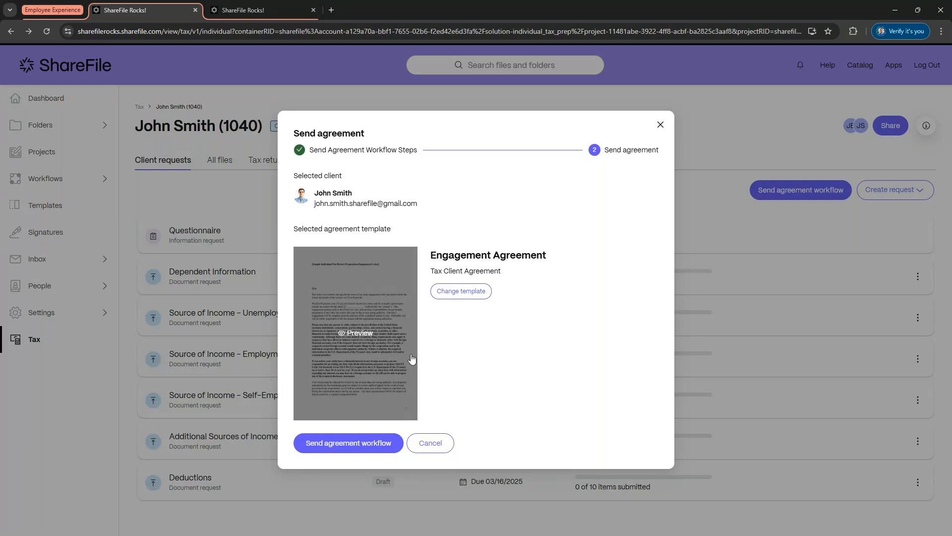
click(369, 445)
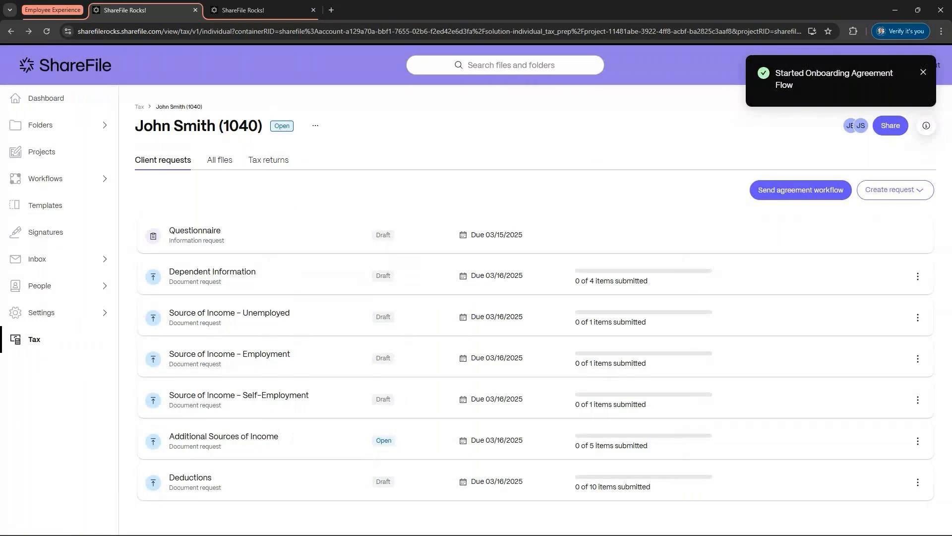
Step: Switch to the client's browser window and check the client's Gmail inbox
mouse_move(59, 523)
click(117, 469)
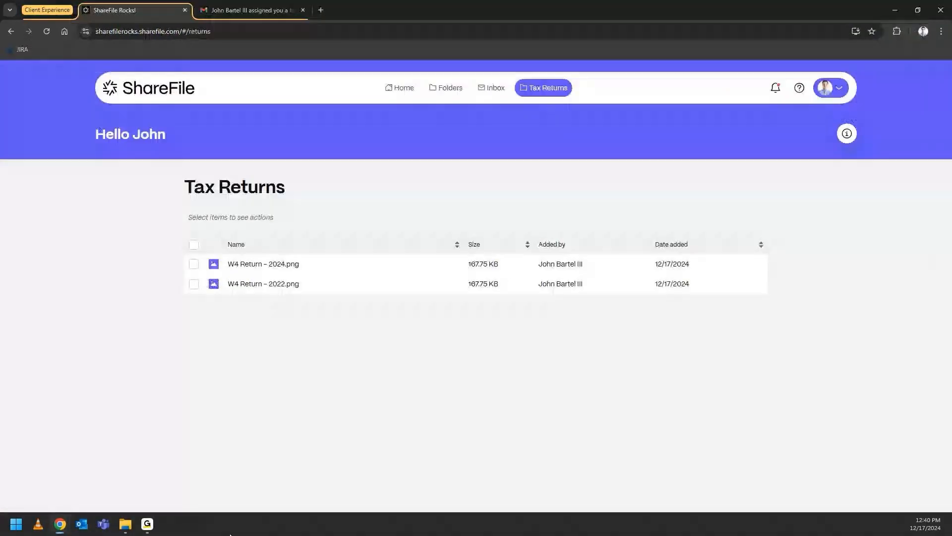
click(250, 10)
click(76, 138)
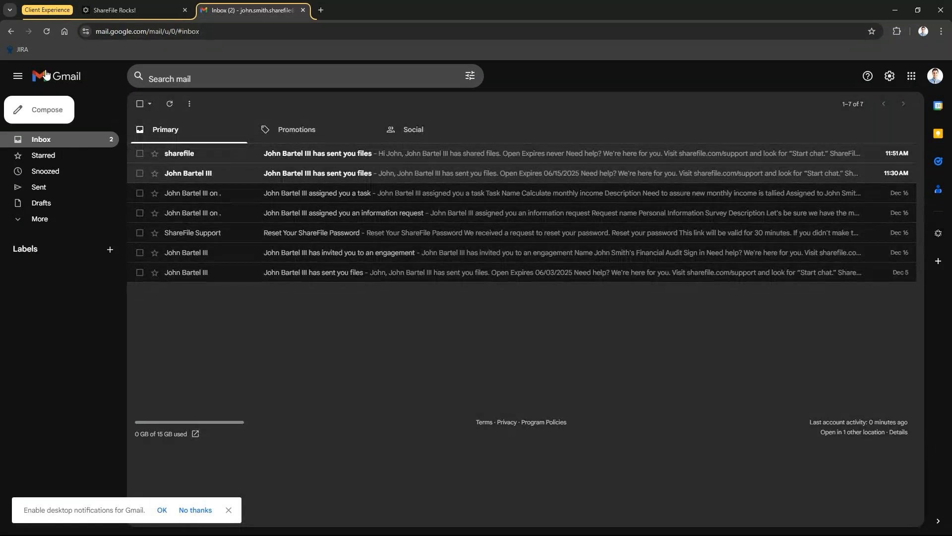
click(47, 32)
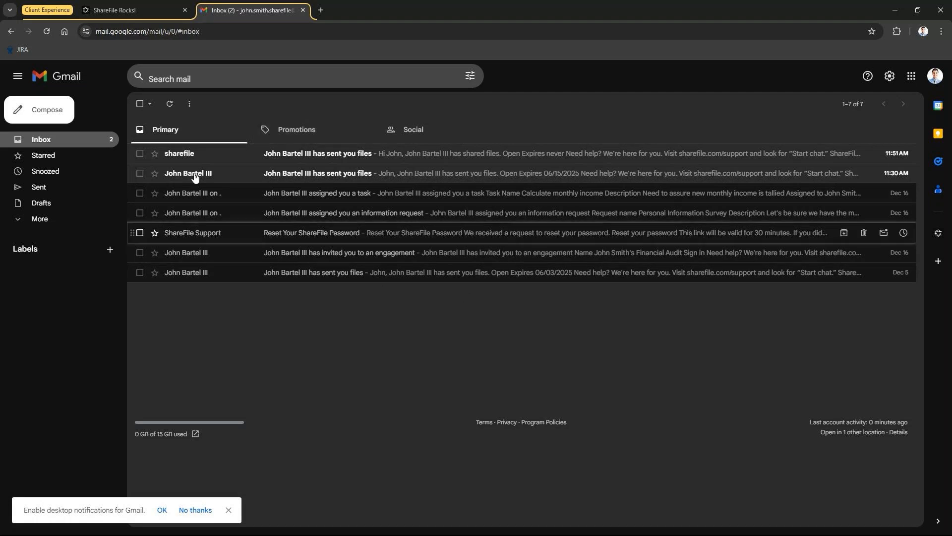
Step: Return to the employee browser window and dismiss the agreement workflow notification
click(118, 10)
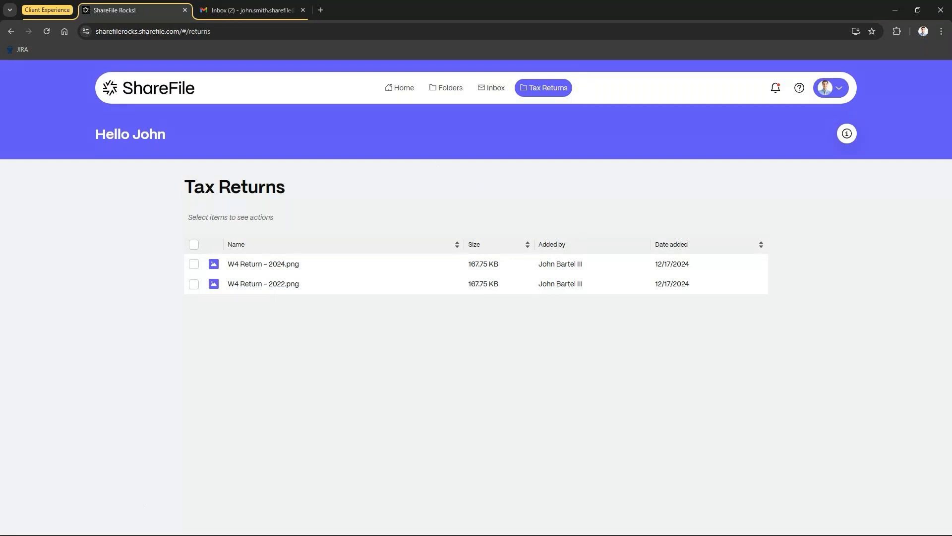
mouse_move(60, 524)
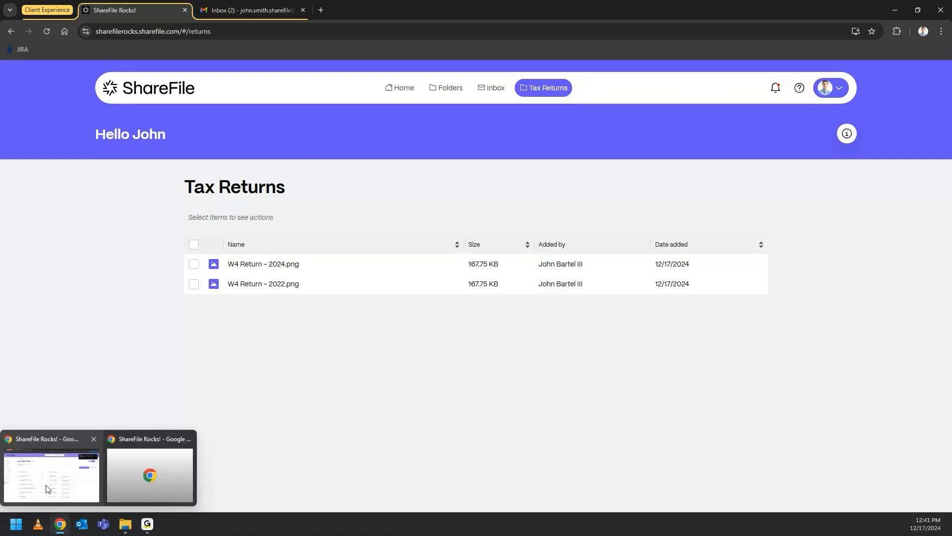
click(47, 489)
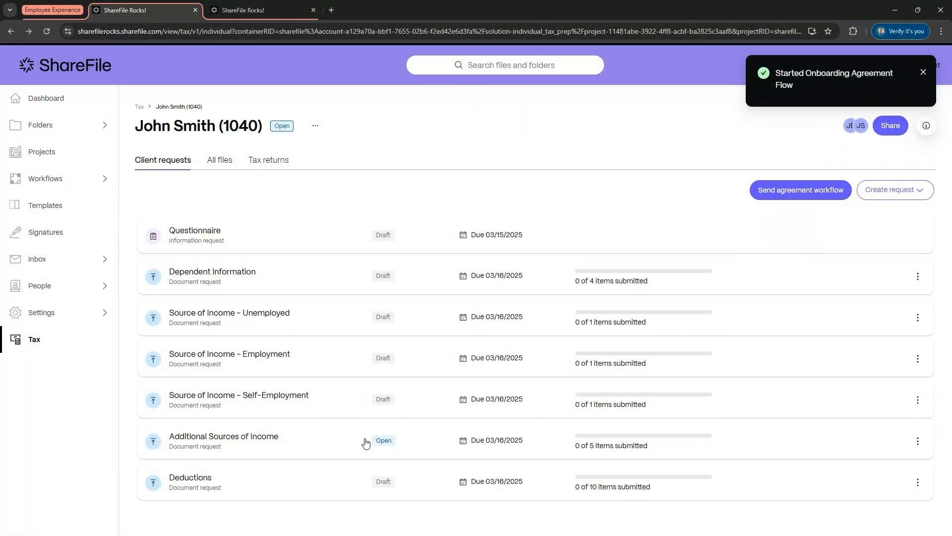
click(924, 73)
Step: Open the engagement's All files list and select only the two W4 Return images
click(219, 166)
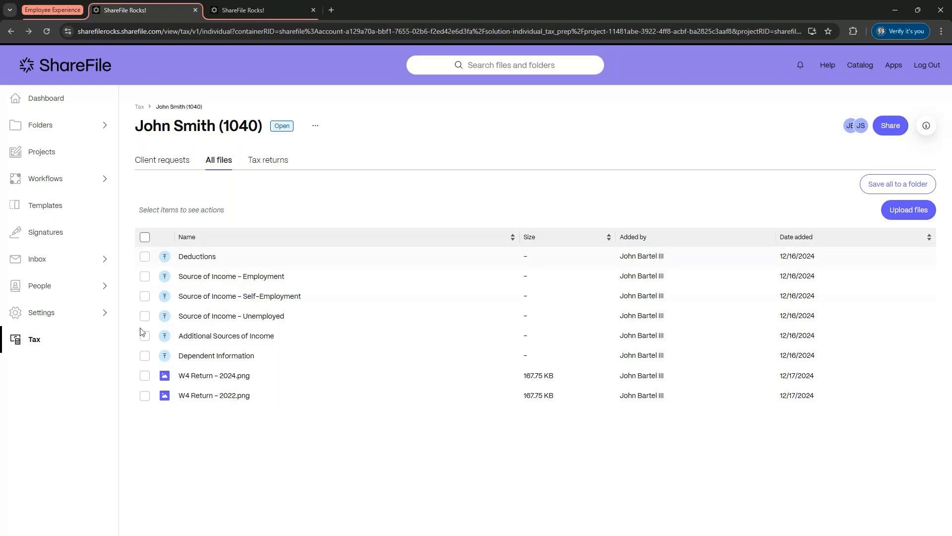
click(145, 237)
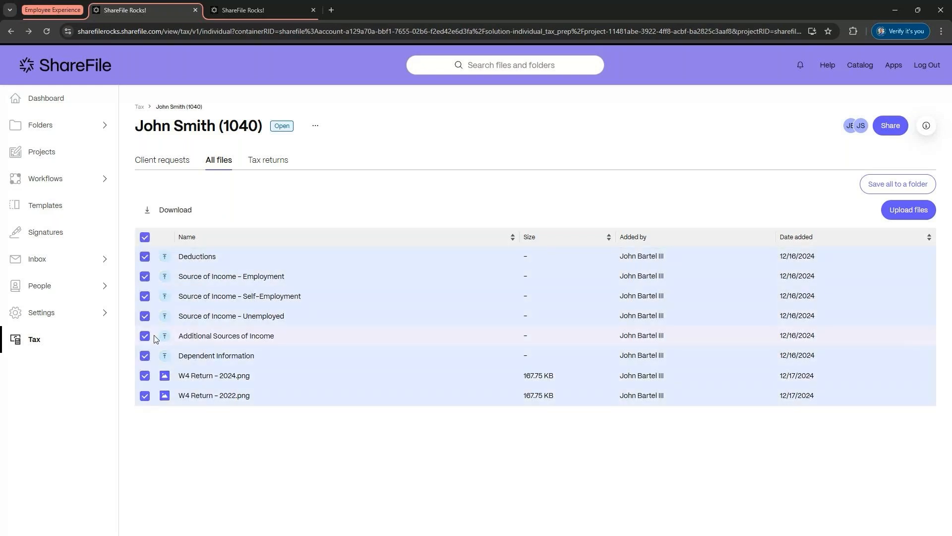
click(145, 237)
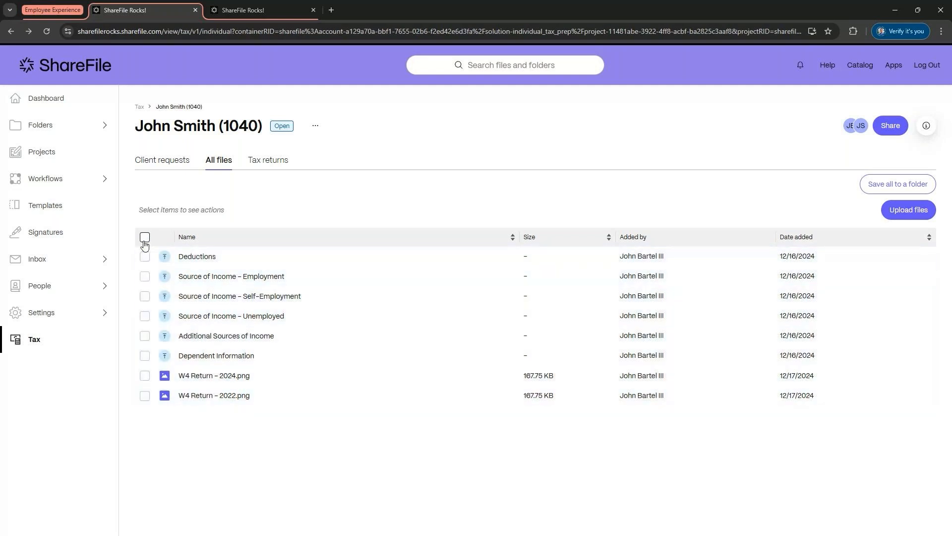
click(144, 395)
click(145, 376)
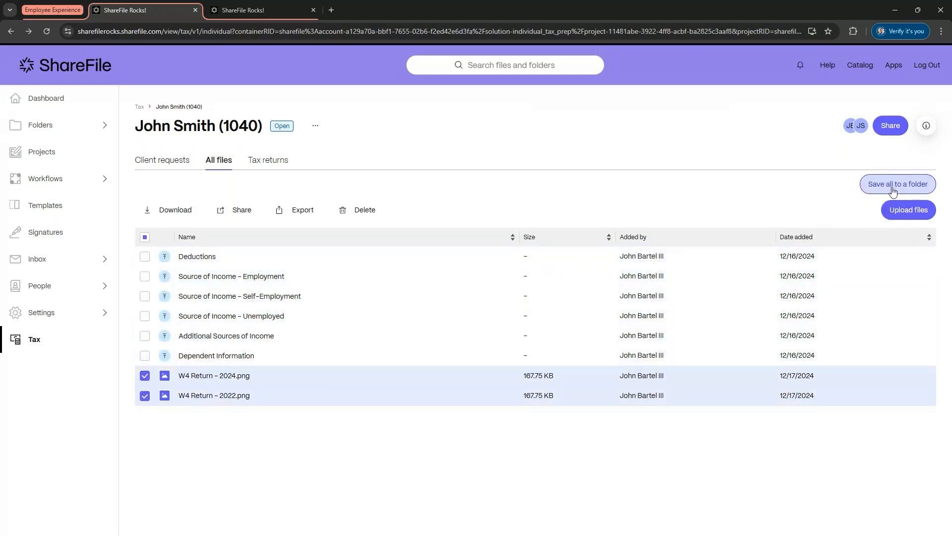
Step: Try saving all files to the Tax Prep Client shared folder
click(892, 184)
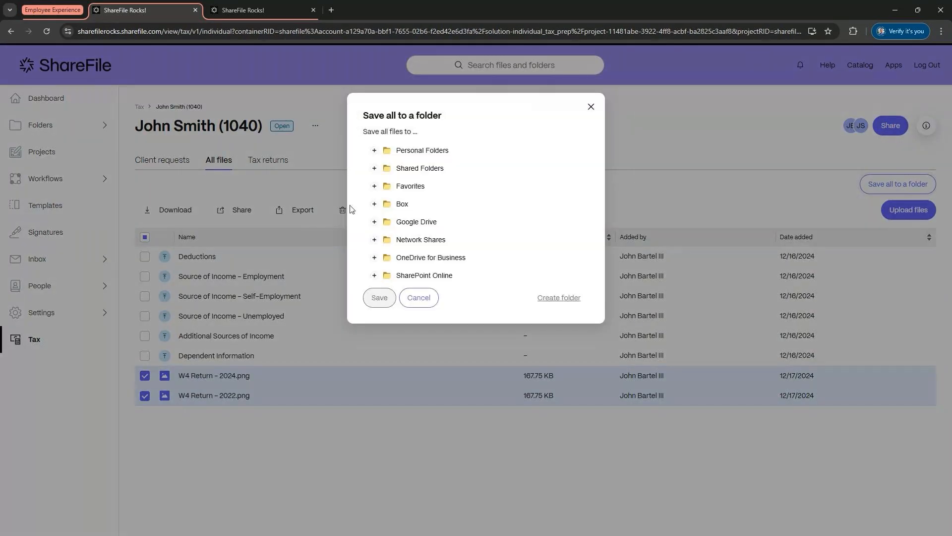
click(375, 168)
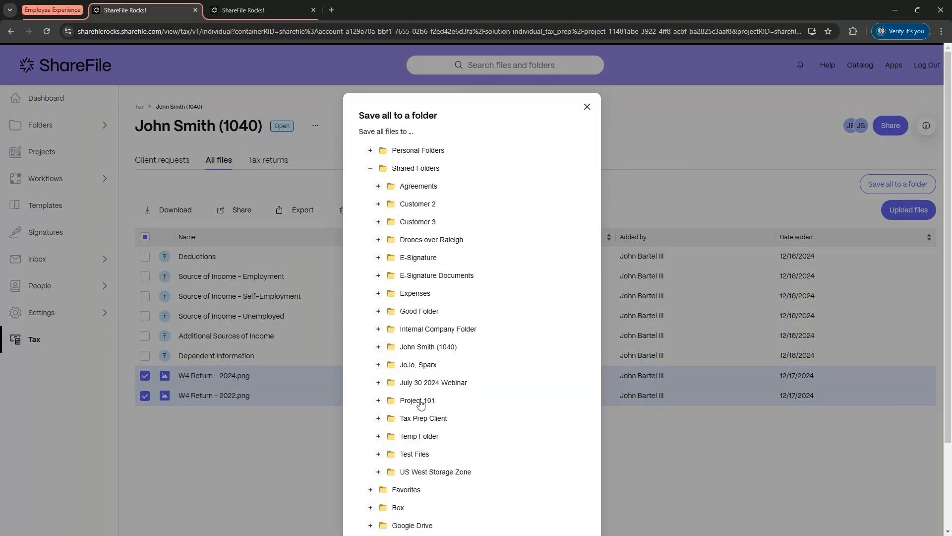
click(425, 419)
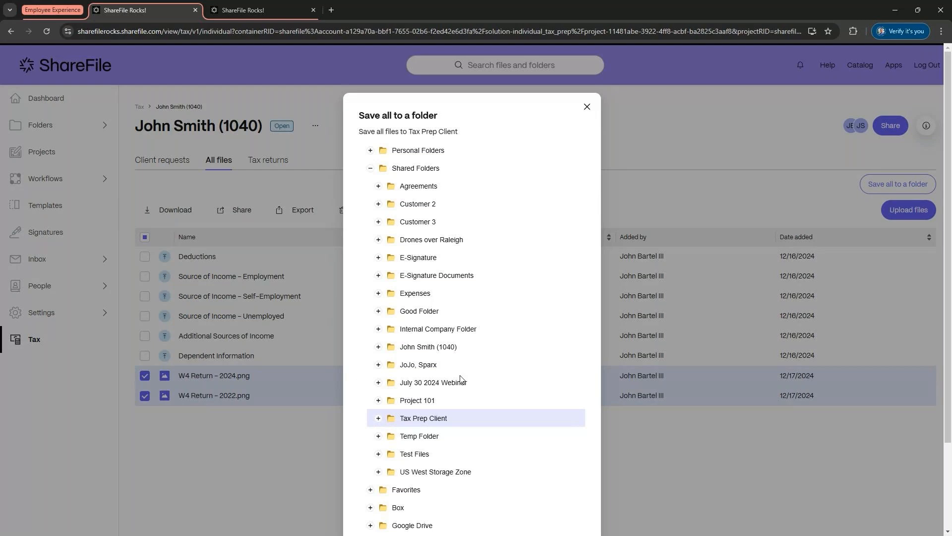
click(589, 110)
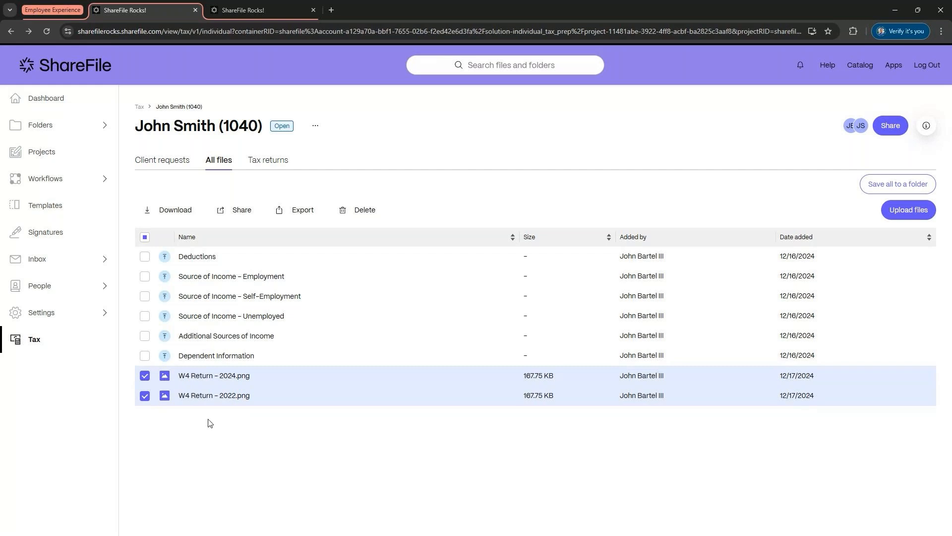
Step: Open the share dialog for the two selected W4 Return images, close it, and view the engagement's Tax returns tab
click(242, 214)
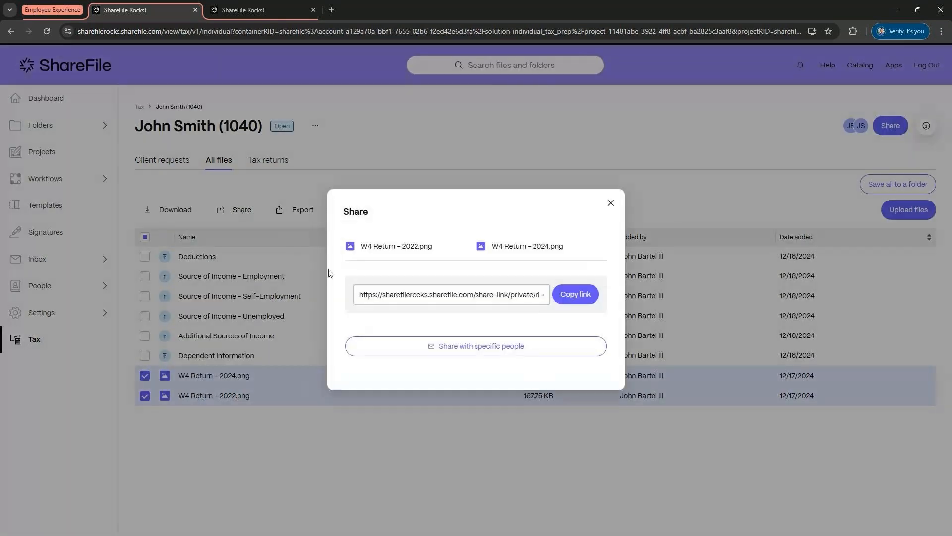
click(611, 203)
click(277, 163)
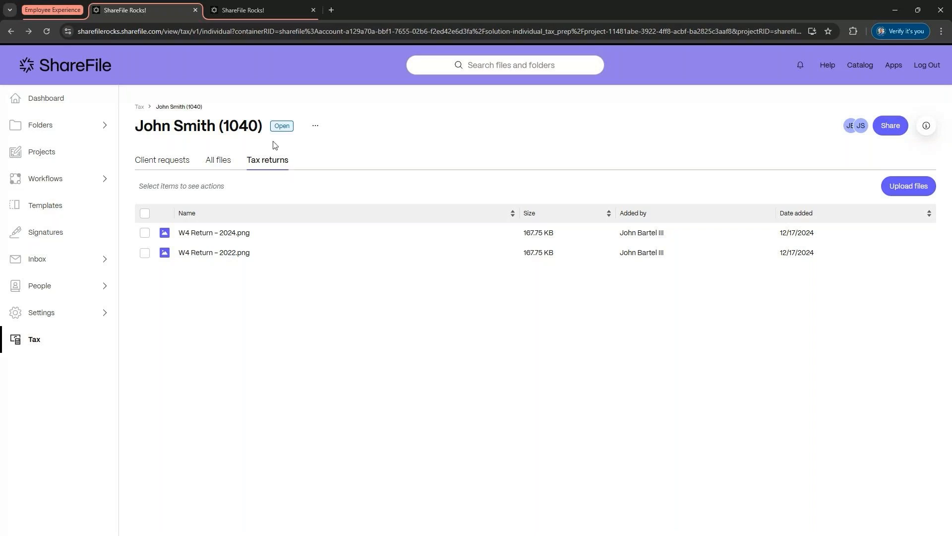
Step: Switch to the client's browser window and preview W4 Return – 2022.png from the client's Tax Returns page
mouse_move(188, 515)
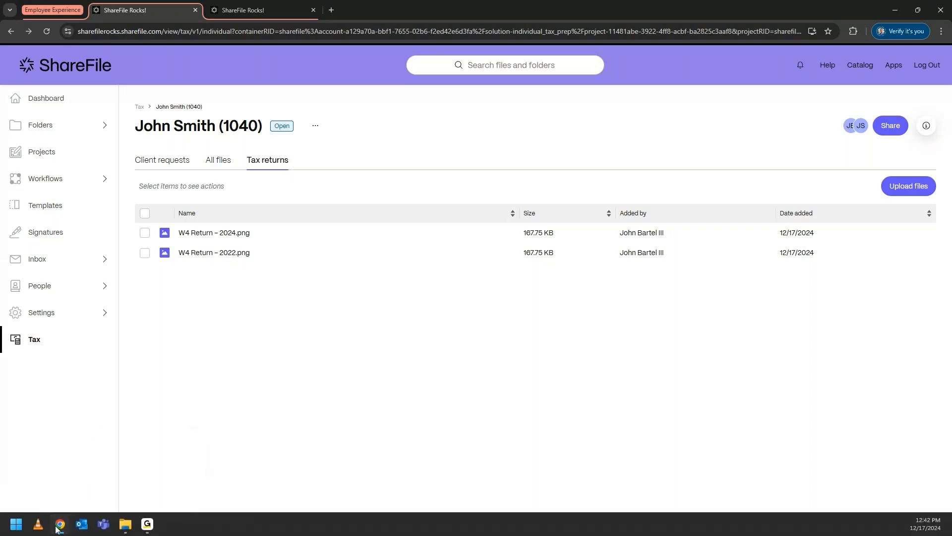
mouse_move(60, 523)
click(158, 469)
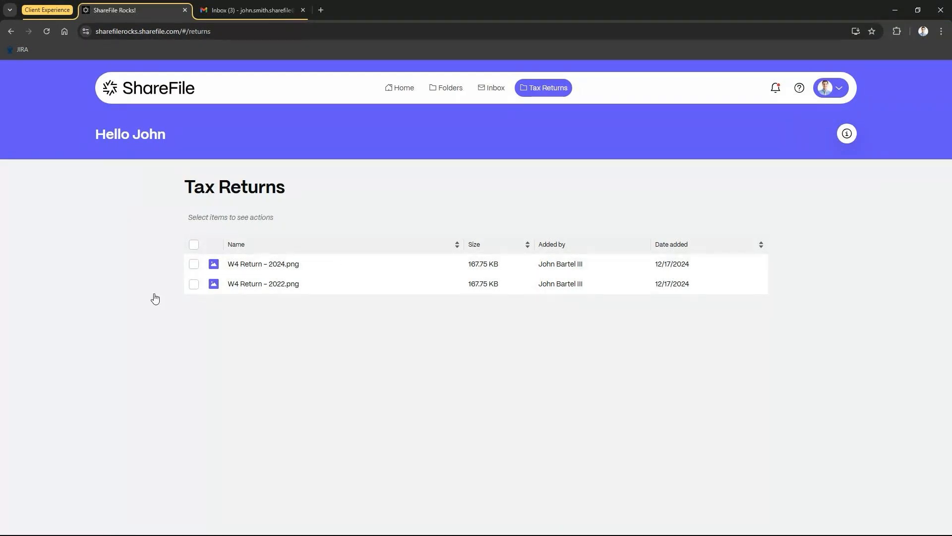
click(243, 285)
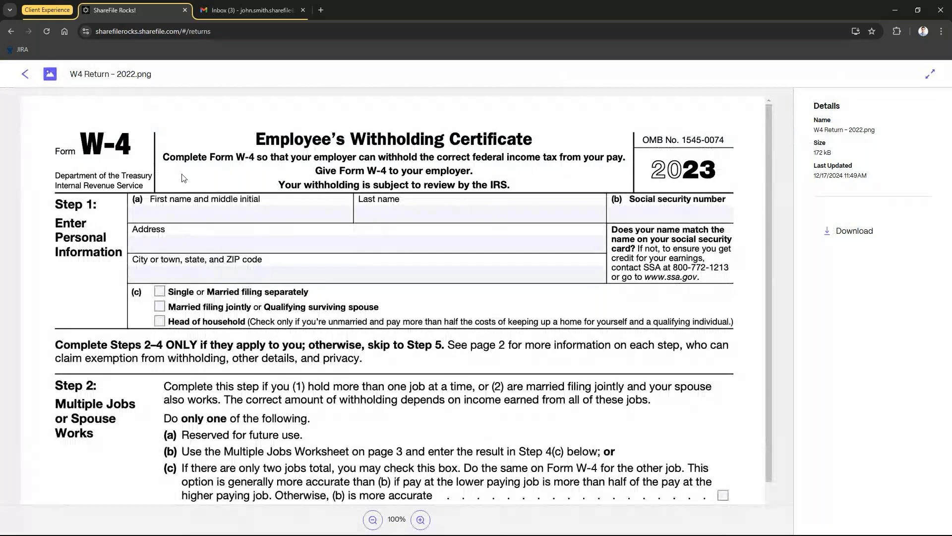
click(23, 75)
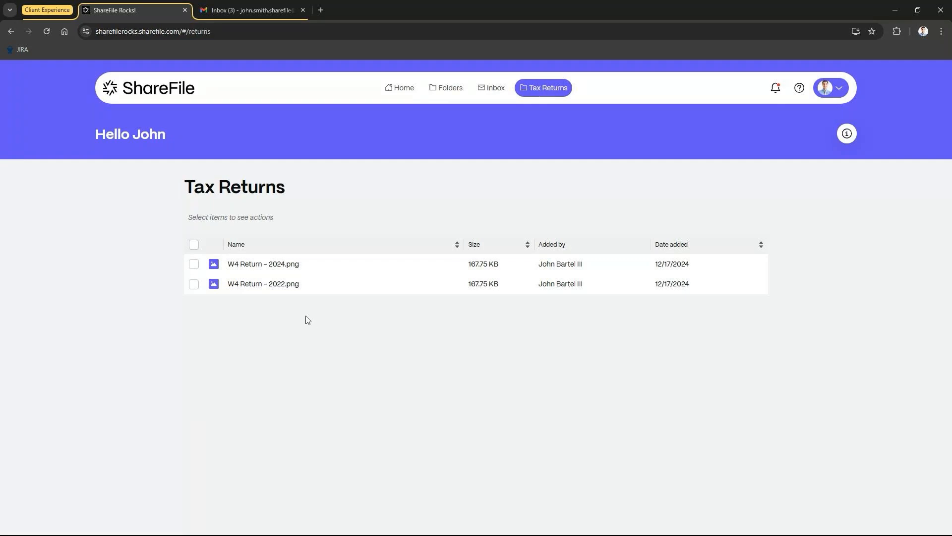
Step: Minimize the client window and return to the engagement's Client requests tab
click(896, 10)
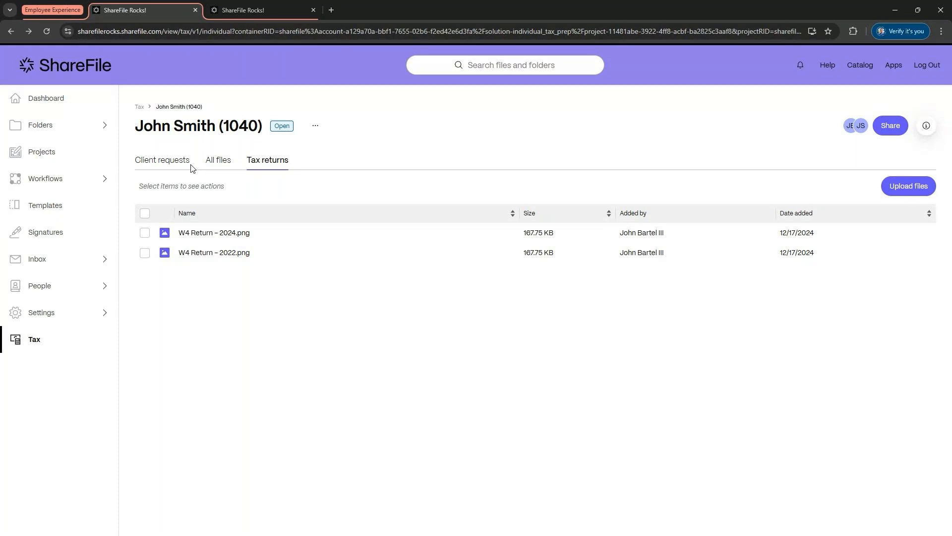
click(158, 172)
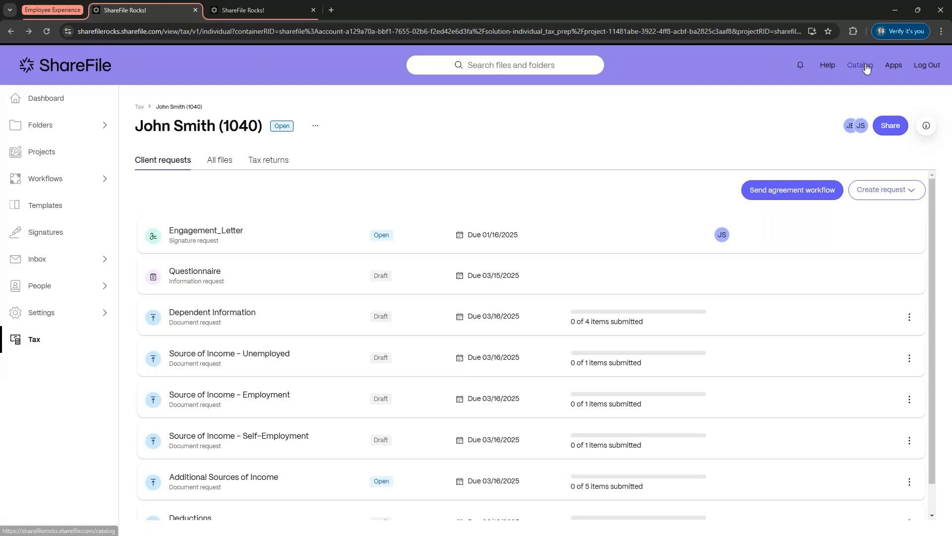
Step: Browse the Catalog's Solutions, Integrations and Templates pages, and close the Catalog tab
click(866, 68)
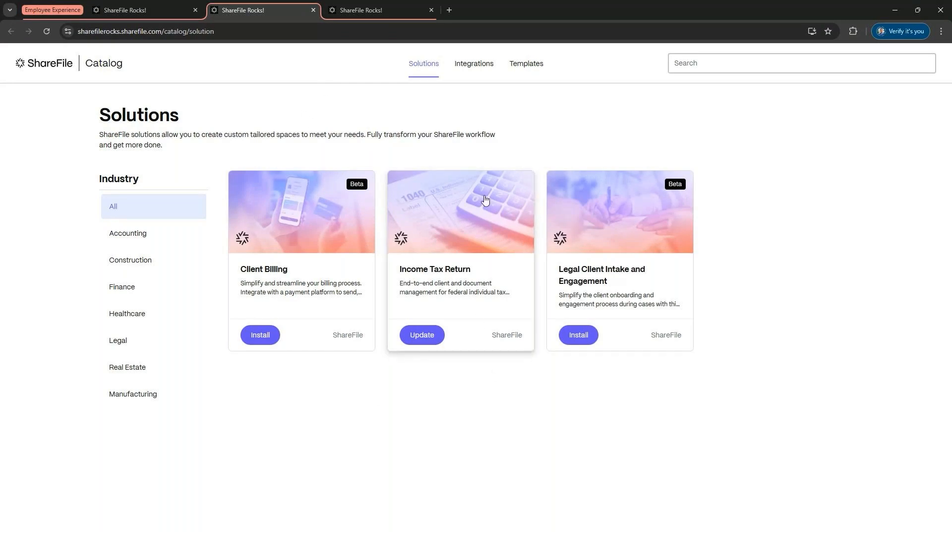
click(479, 66)
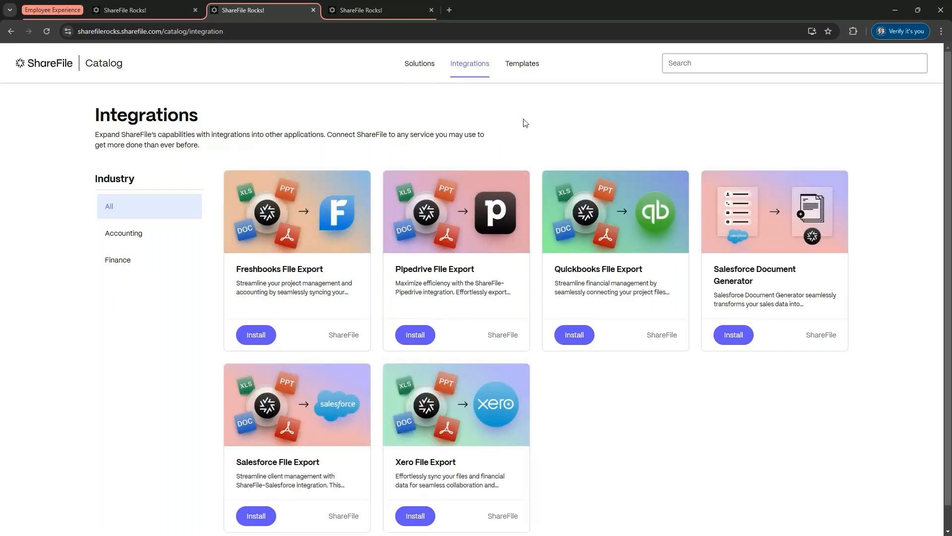
click(544, 73)
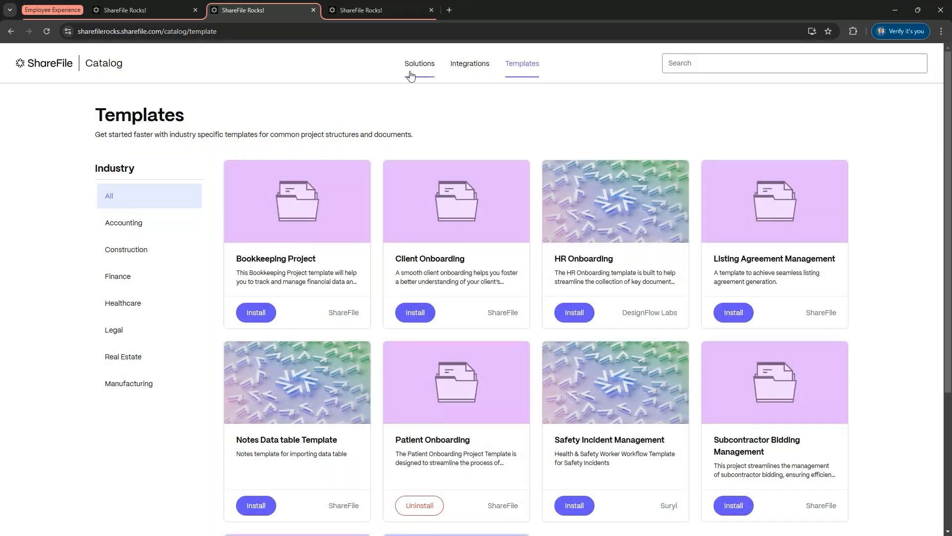
click(313, 10)
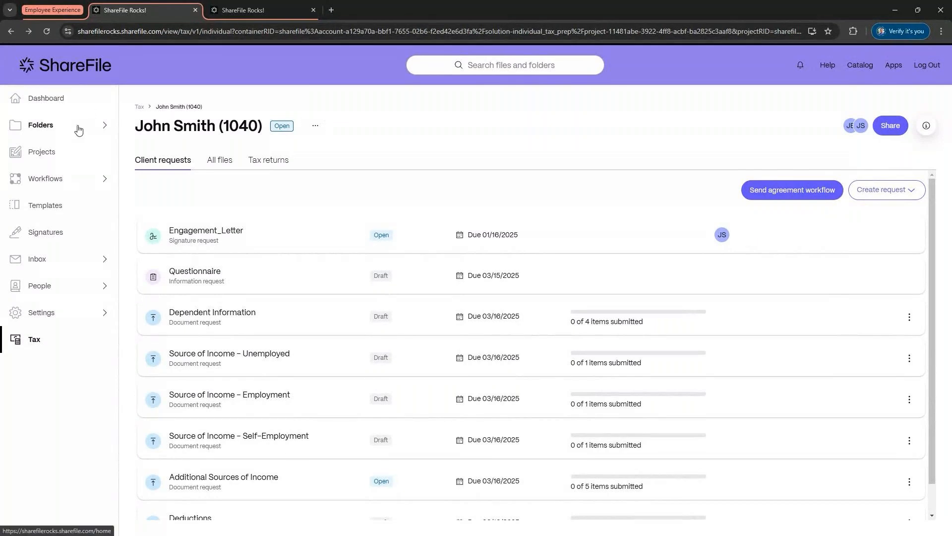
Step: From the Dashboard, start a file request and set its location to the Tax Prep Client shared folder
click(65, 104)
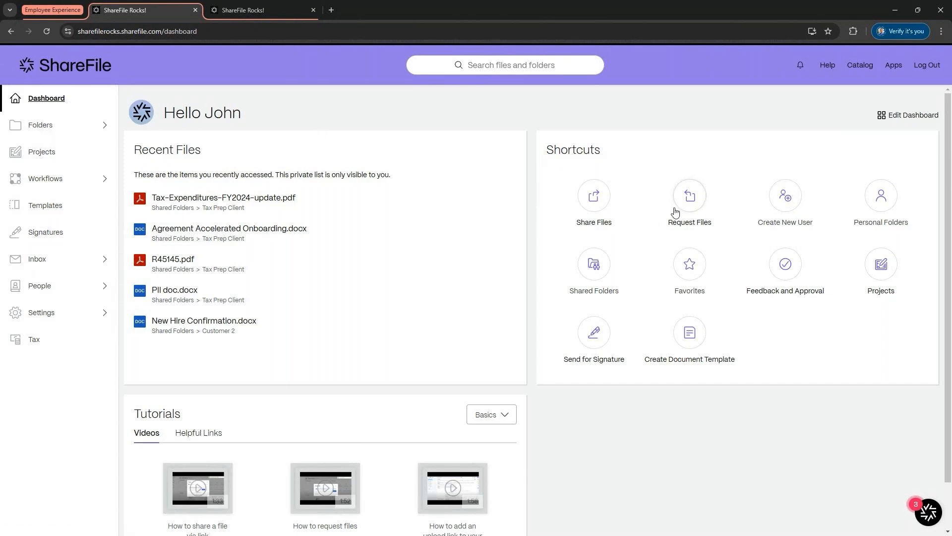
click(689, 199)
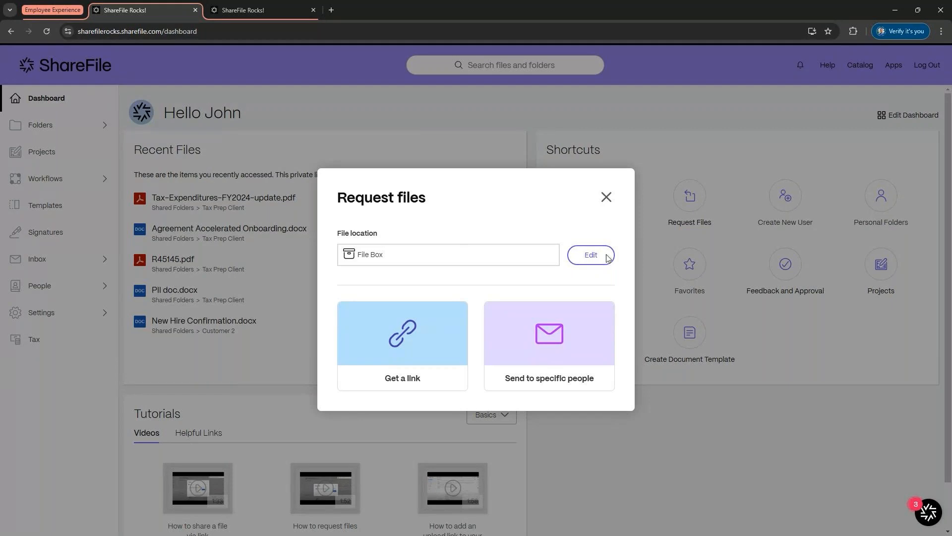
click(591, 255)
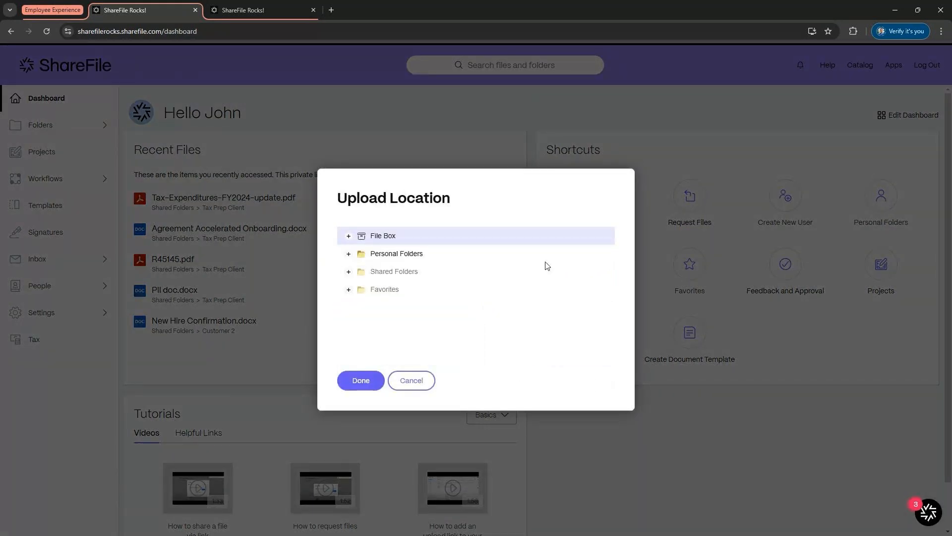
click(349, 272)
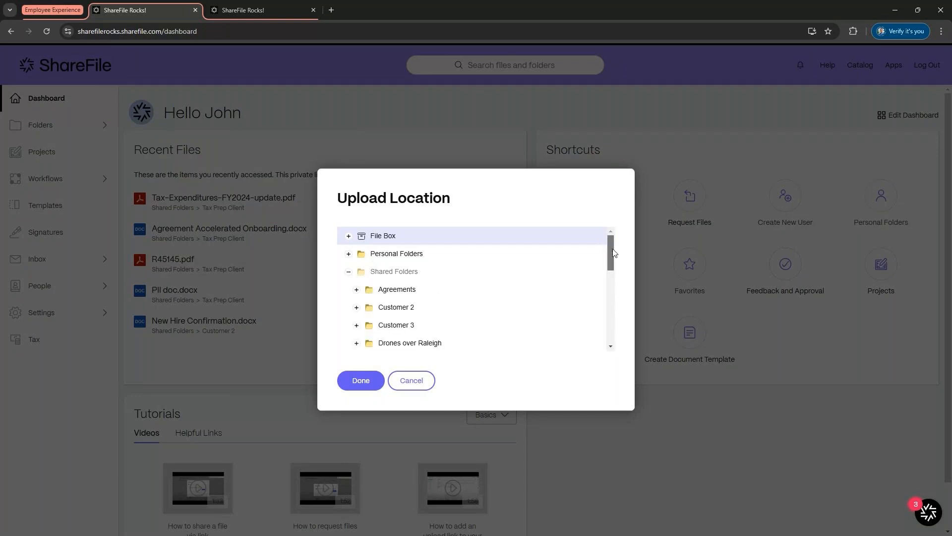
drag(614, 248, 415, 322)
click(414, 323)
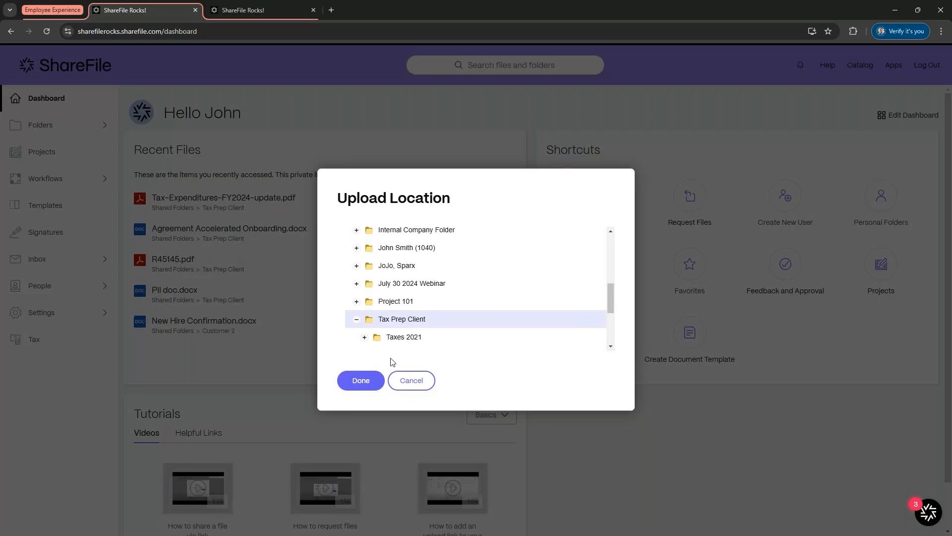
click(364, 386)
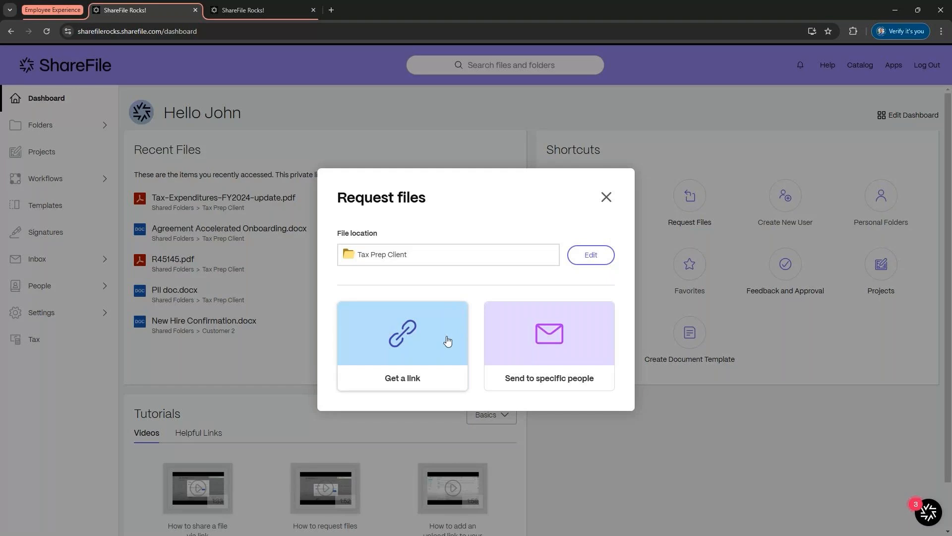
Step: Get an upload request link and open its options to review the access expiry choices
click(410, 339)
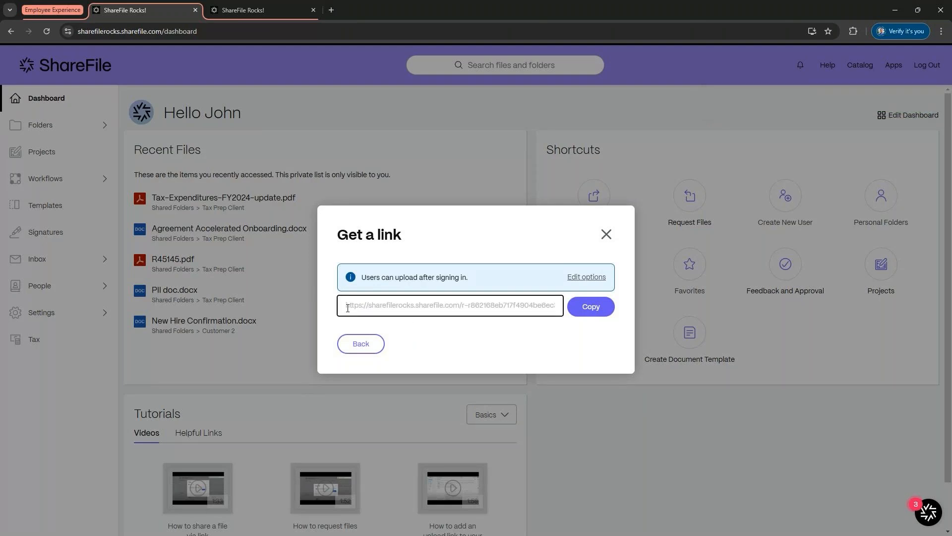
drag(358, 306, 516, 335)
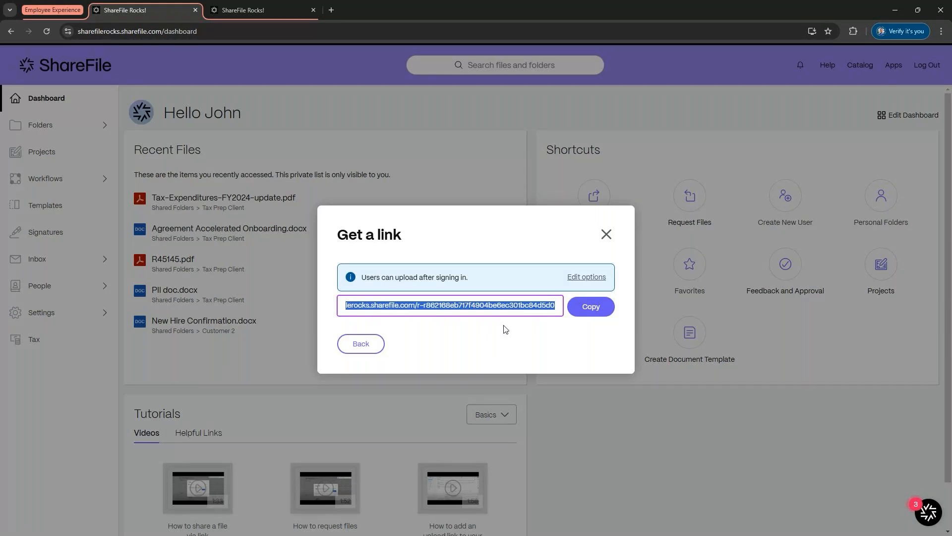
click(579, 277)
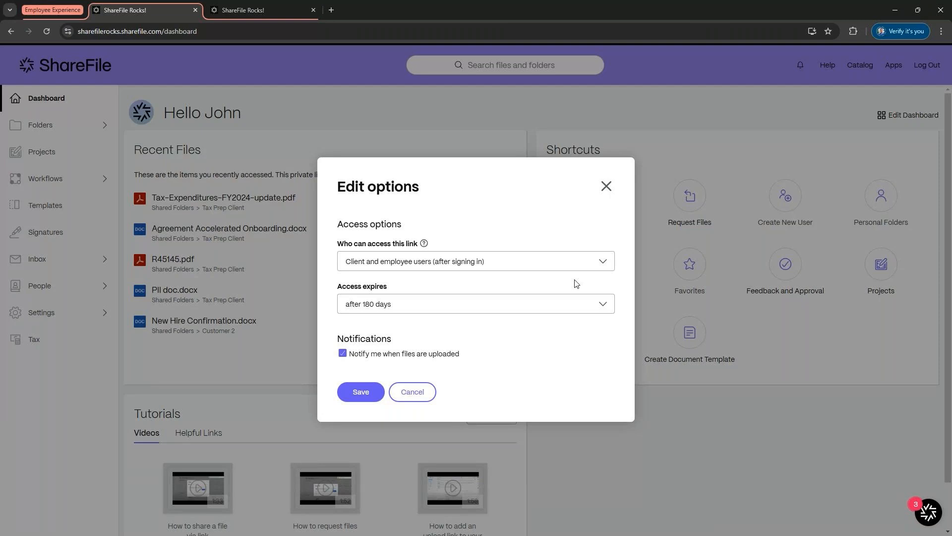
click(415, 301)
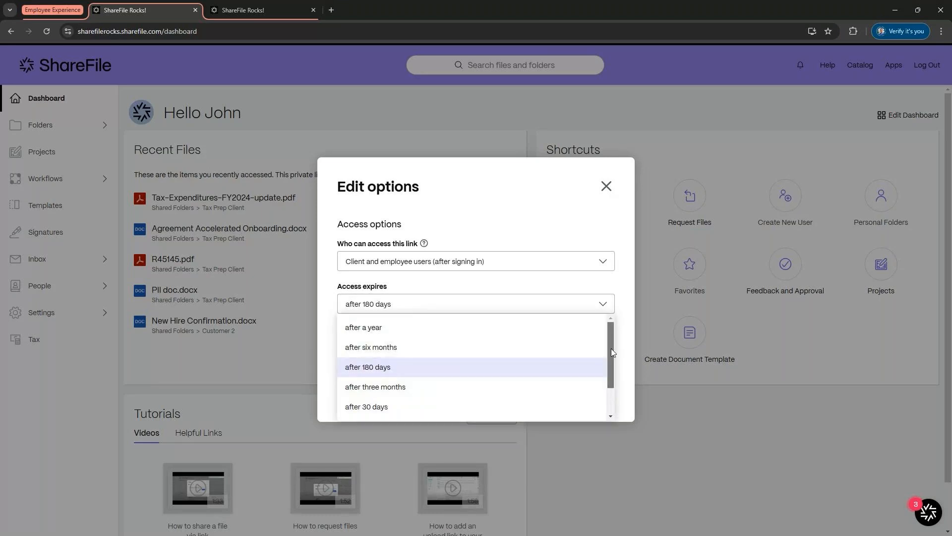
drag(611, 348, 611, 382)
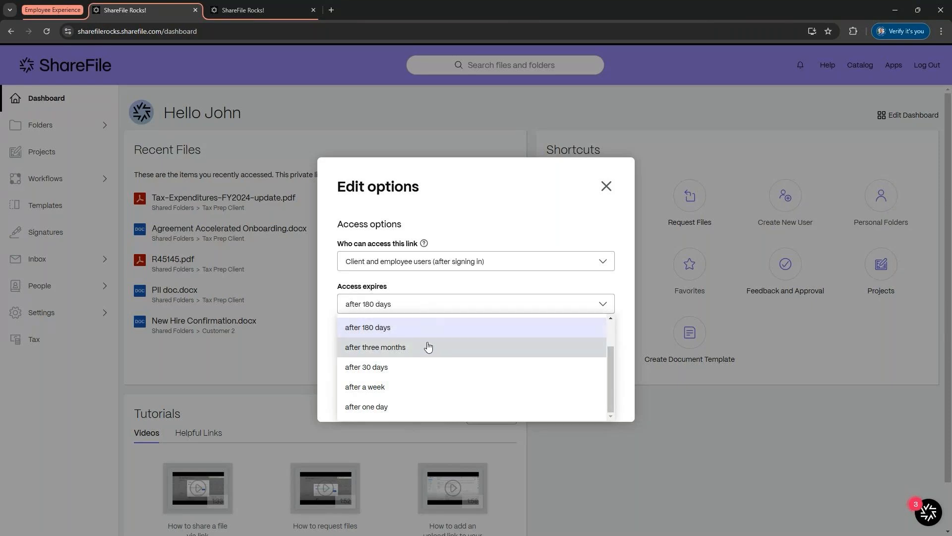
click(429, 304)
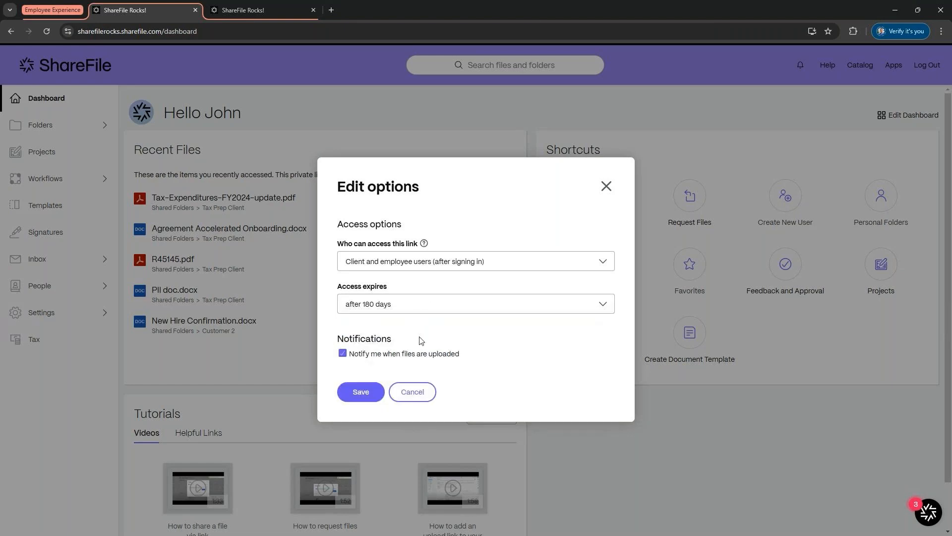
Step: Set who can access the request link to Anyone (public) and save the options
click(603, 262)
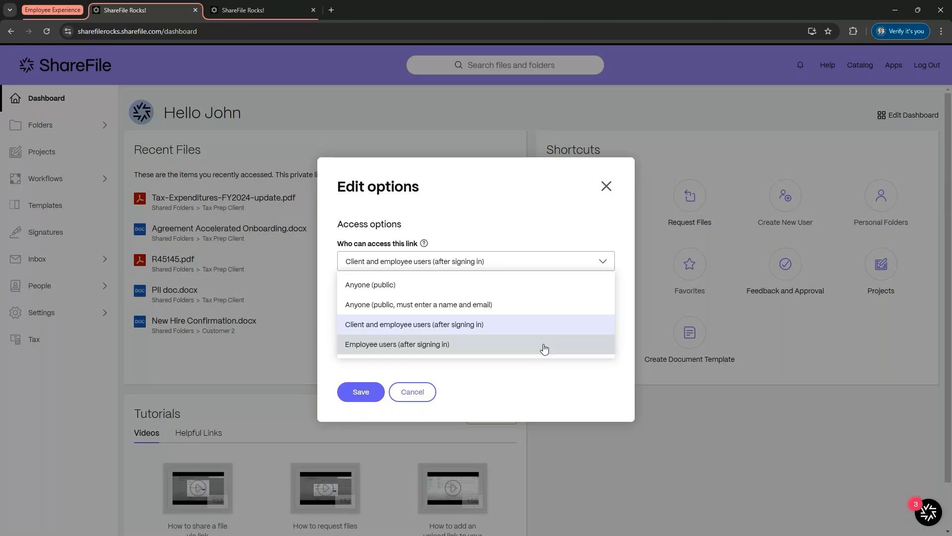
click(543, 303)
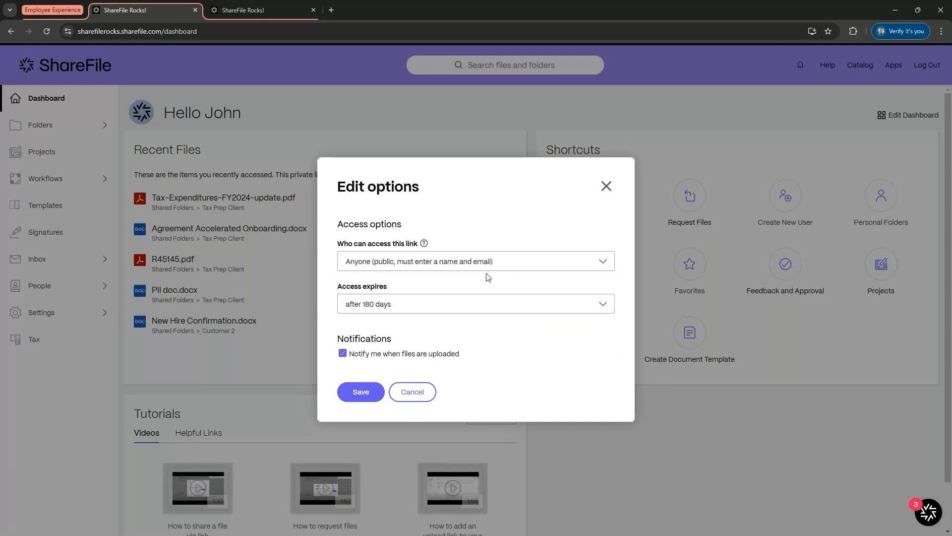
click(418, 268)
click(410, 286)
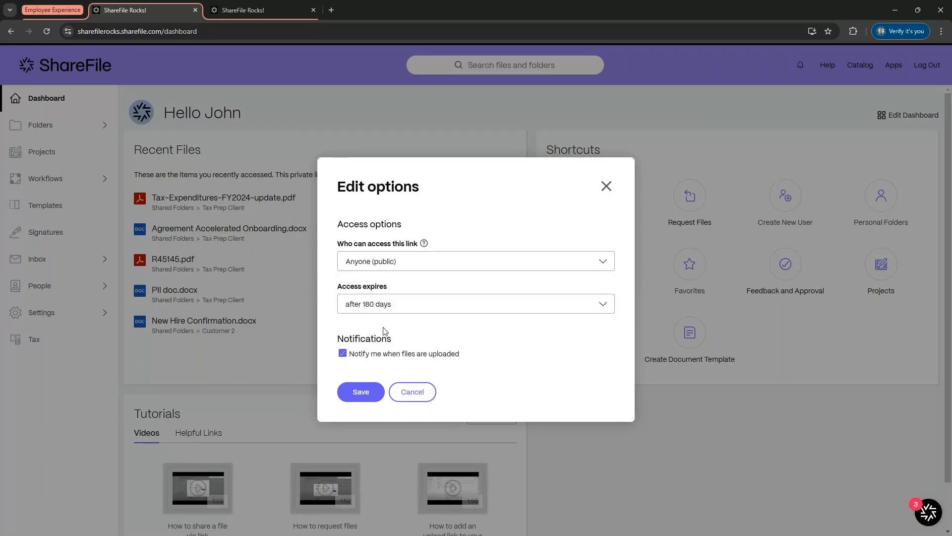
click(381, 387)
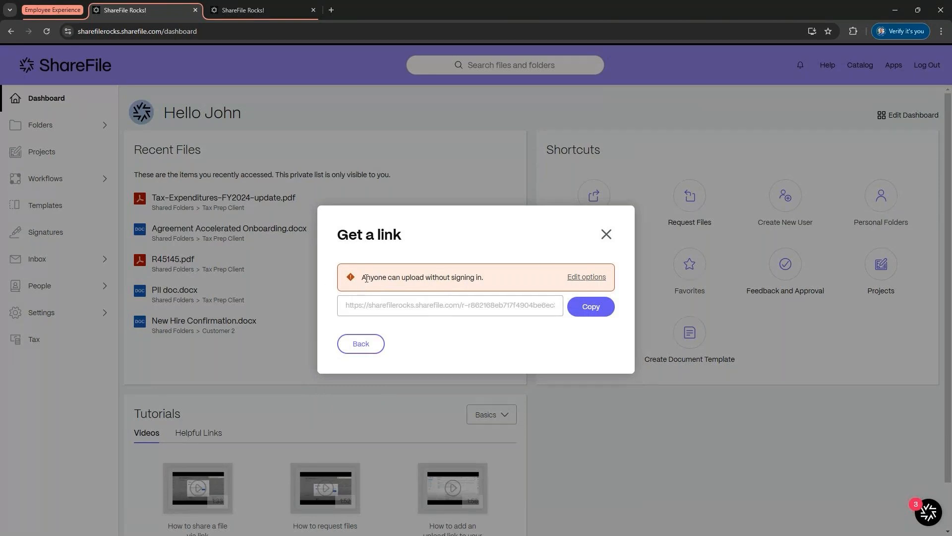
Step: Copy the request link, open it in a new tab to view the upload page, close that tab and the link dialog
click(578, 316)
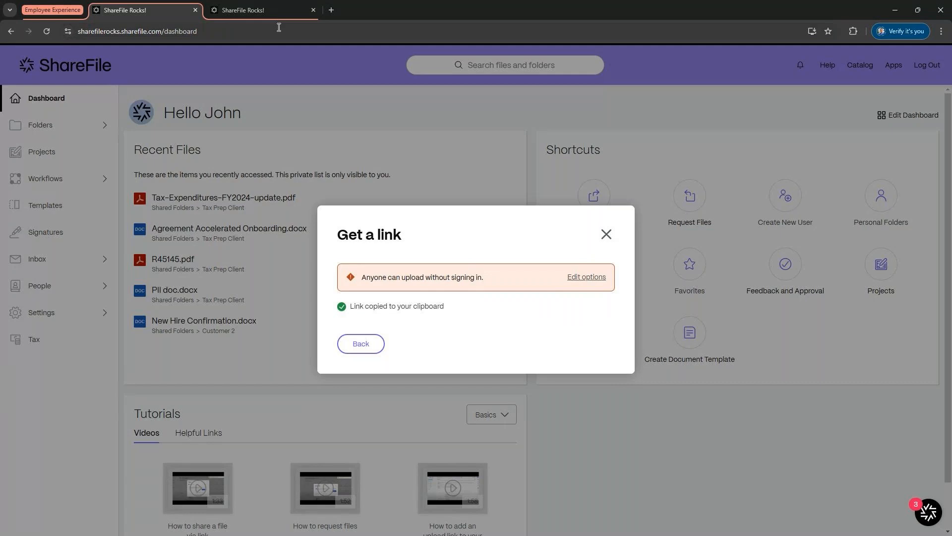
click(331, 10)
key(ctrl+v)
key(Return)
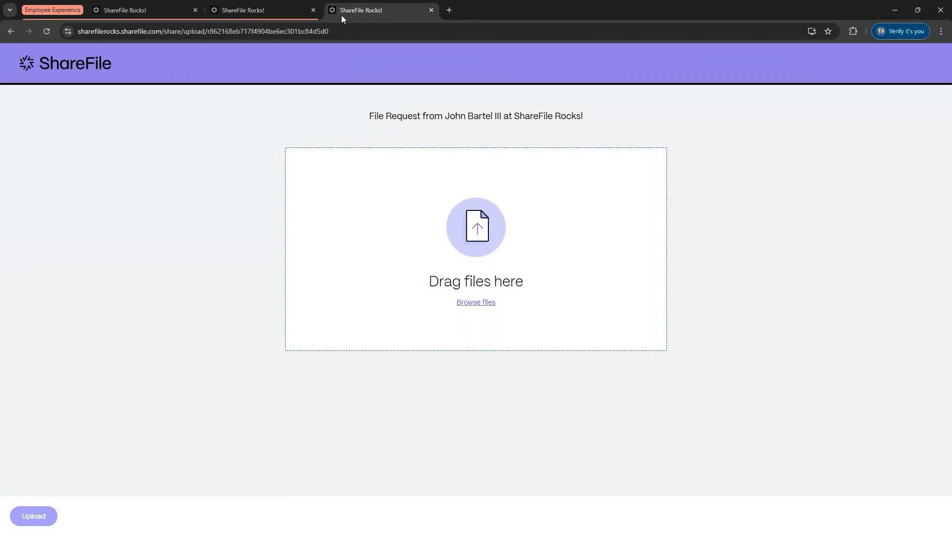
click(431, 10)
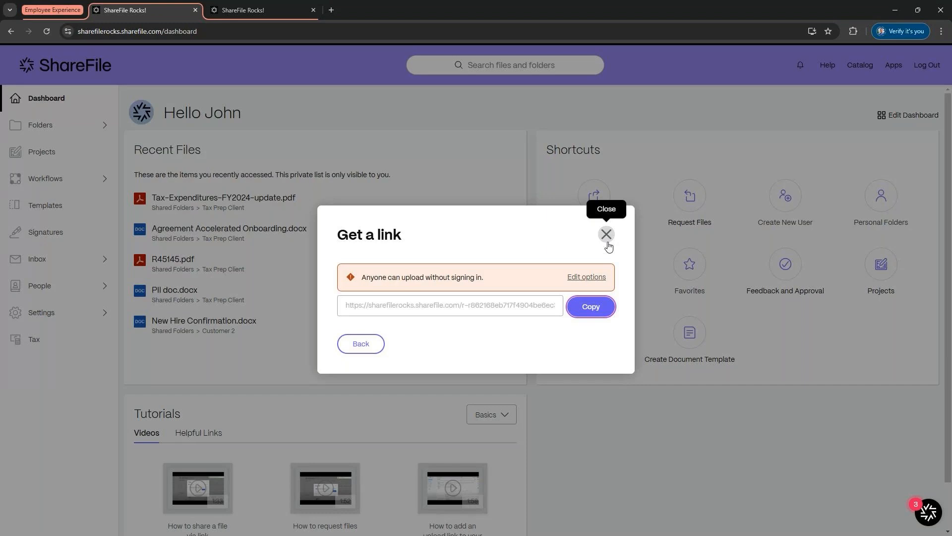
click(607, 244)
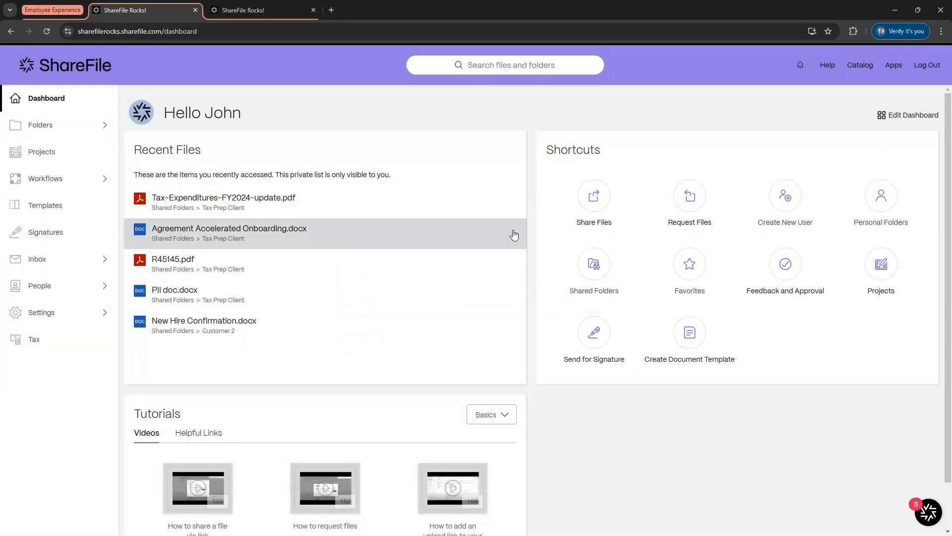
Step: Browse the Shared Folders list and open the Signature requests page
click(61, 130)
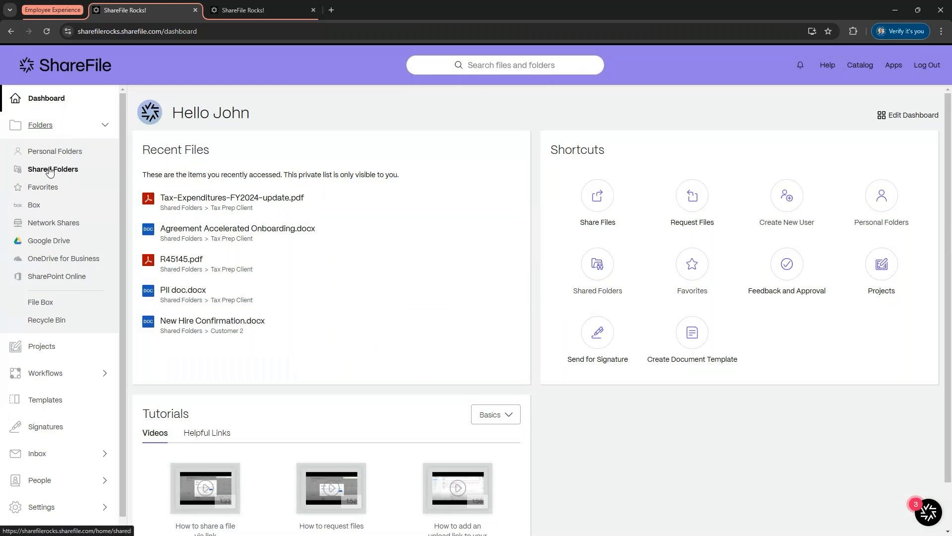
click(49, 170)
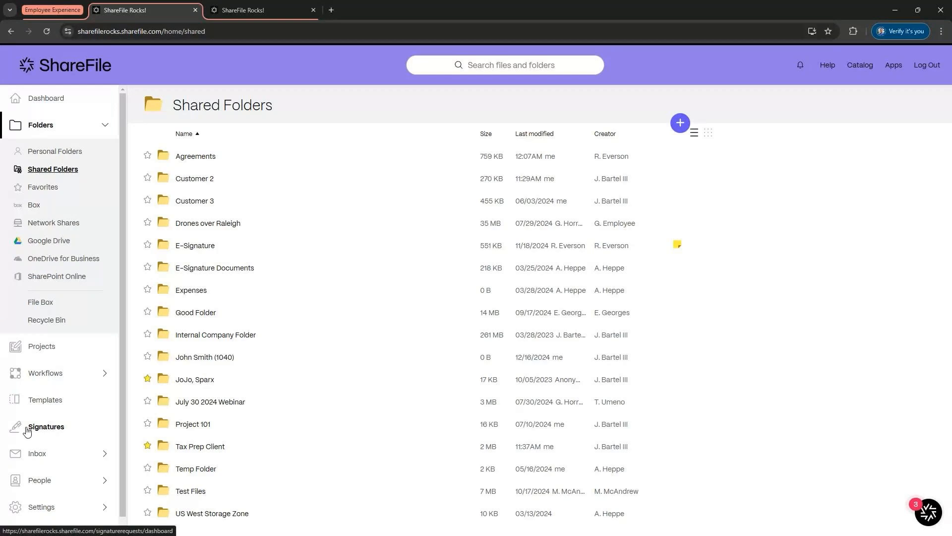
click(28, 431)
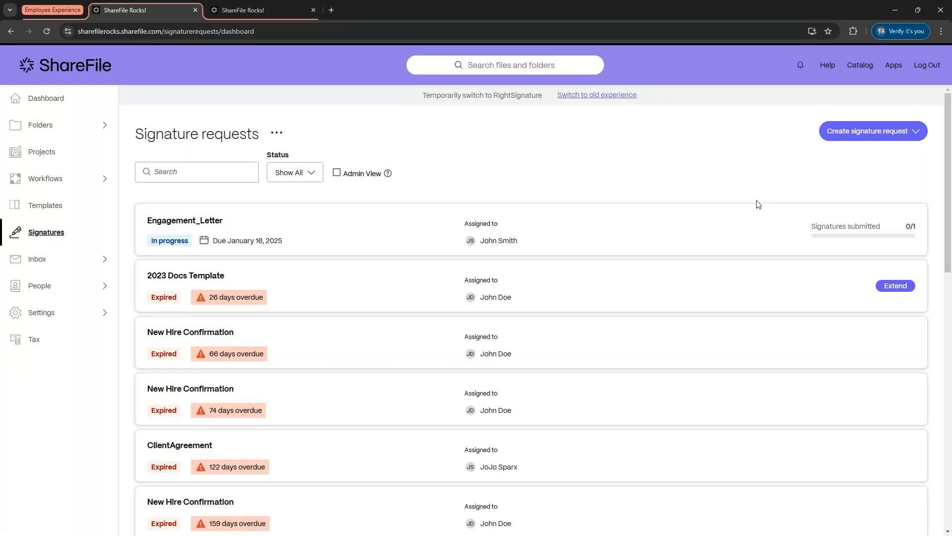
Step: Open the Tax Prep Client folder under Shared Folders
click(72, 126)
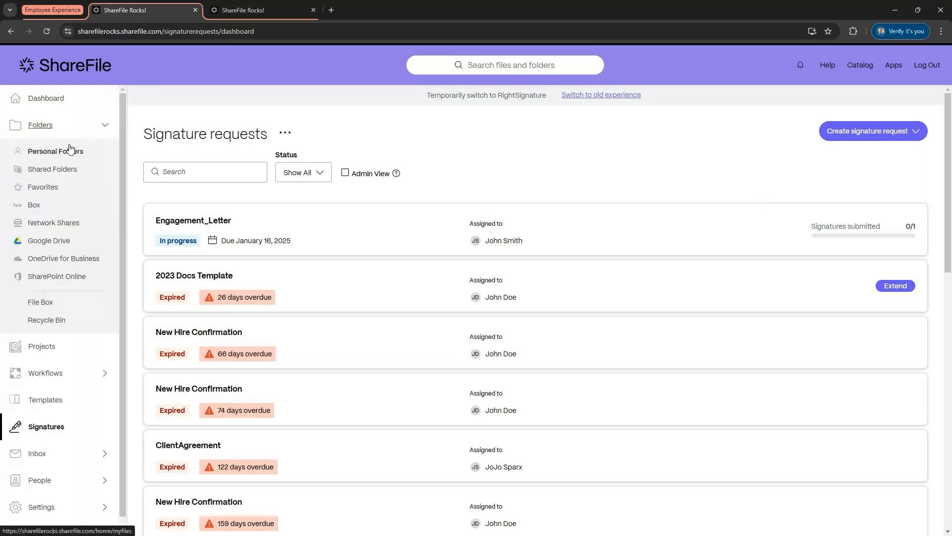
click(63, 169)
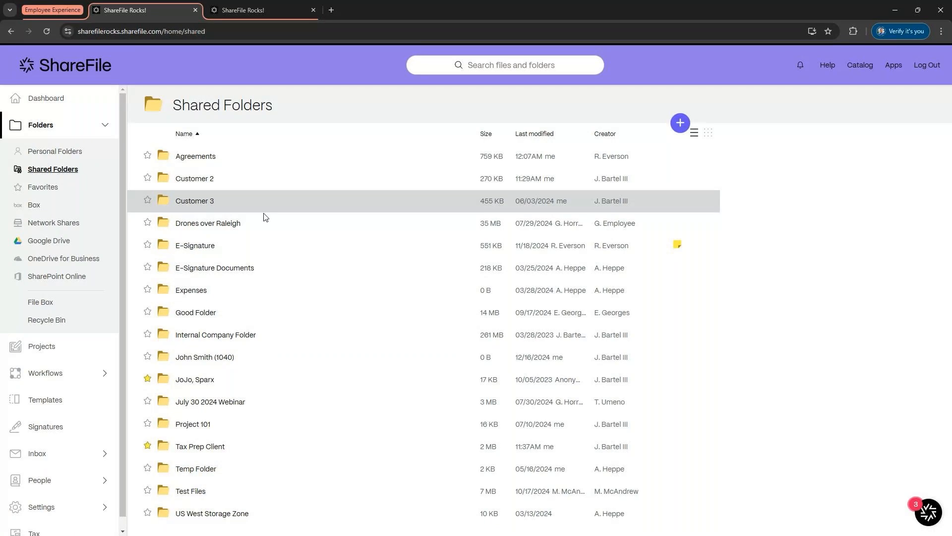
click(221, 451)
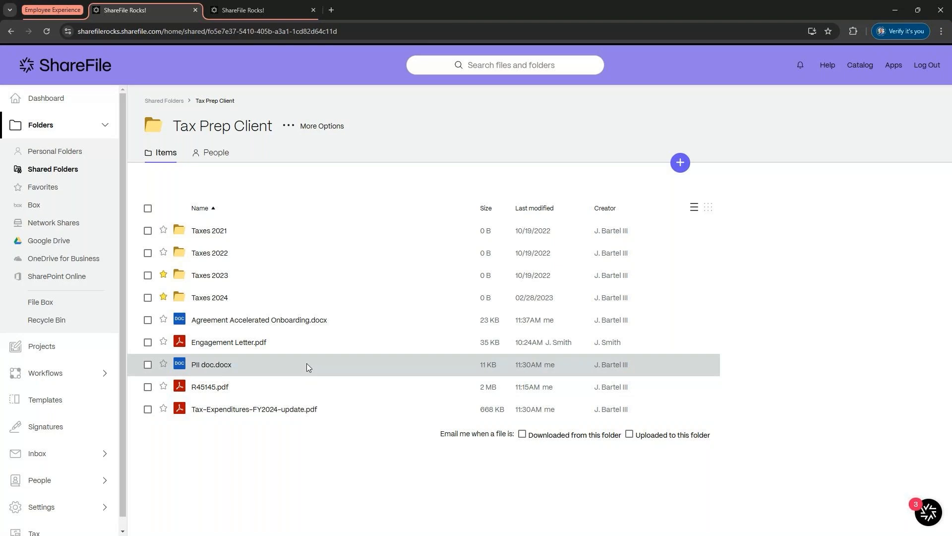
Step: Select Agreement Accelerated Onboarding.docx, preview it through to the signature page, and return to the folder
click(148, 321)
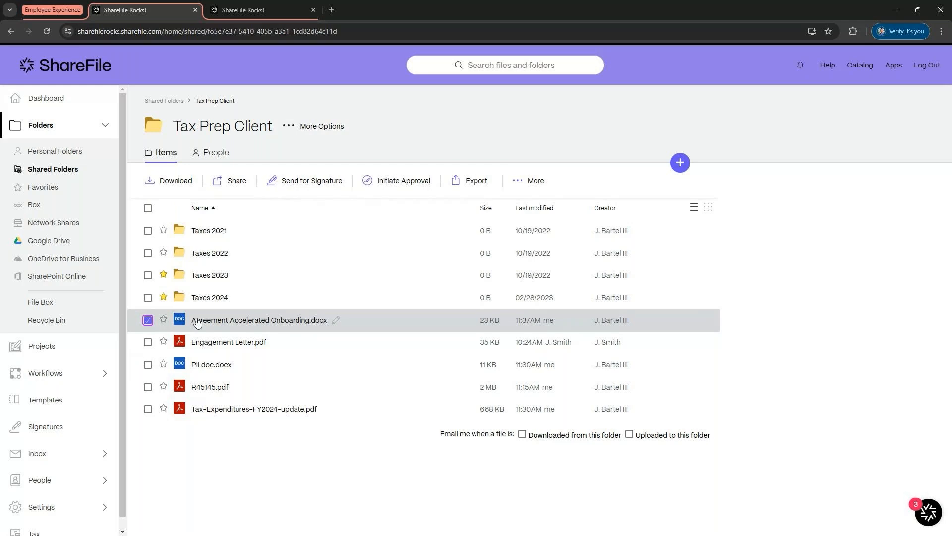
click(222, 321)
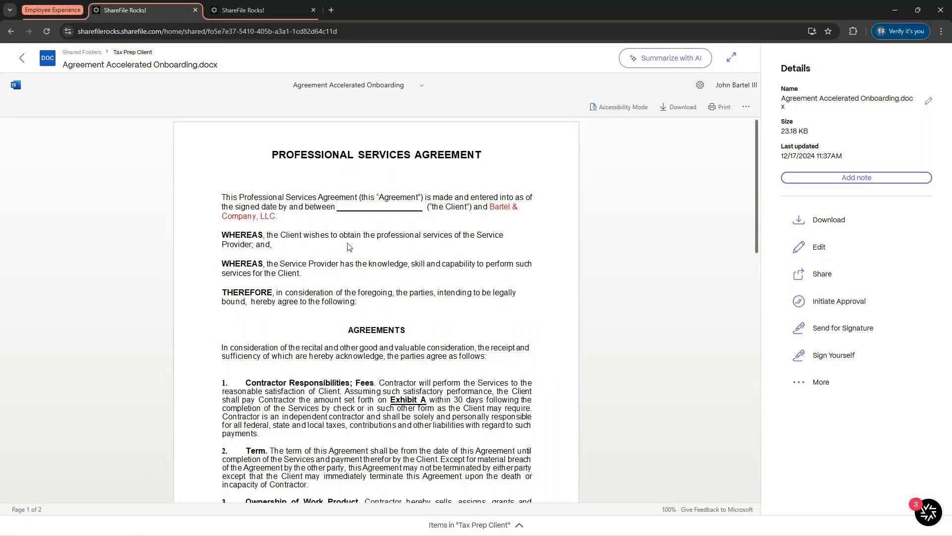
scroll(379, 292, down, 3)
scroll(379, 291, down, 10)
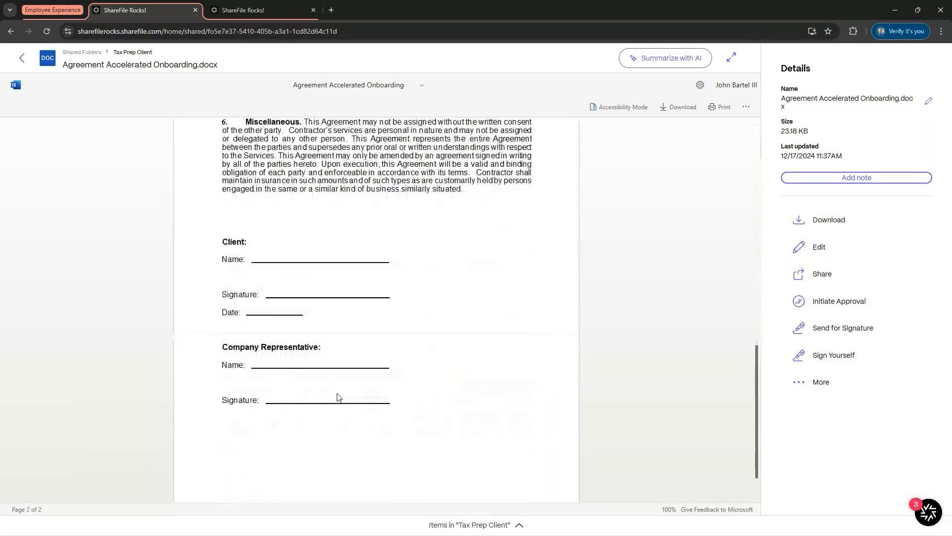
click(21, 58)
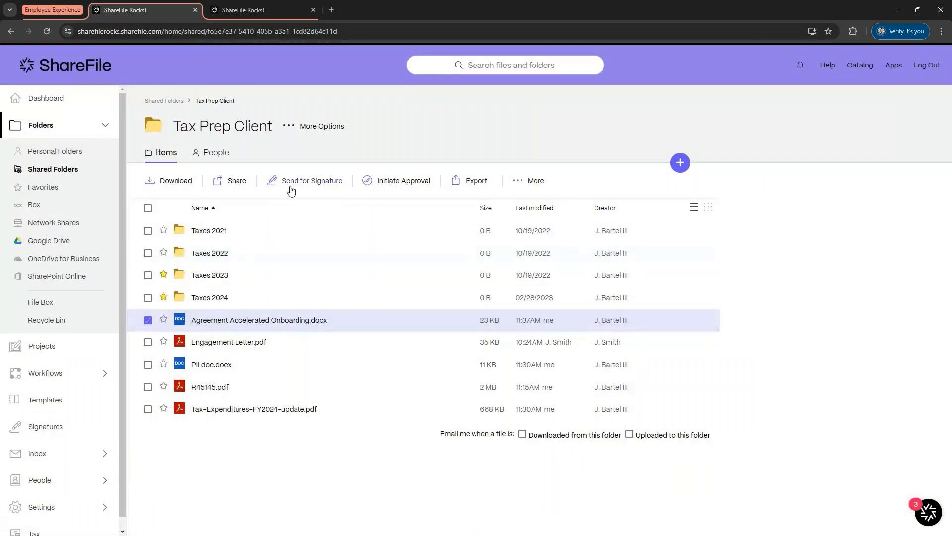
Step: Send the selected agreement for signature and add the client contact as the first recipient from the suggestions
click(291, 187)
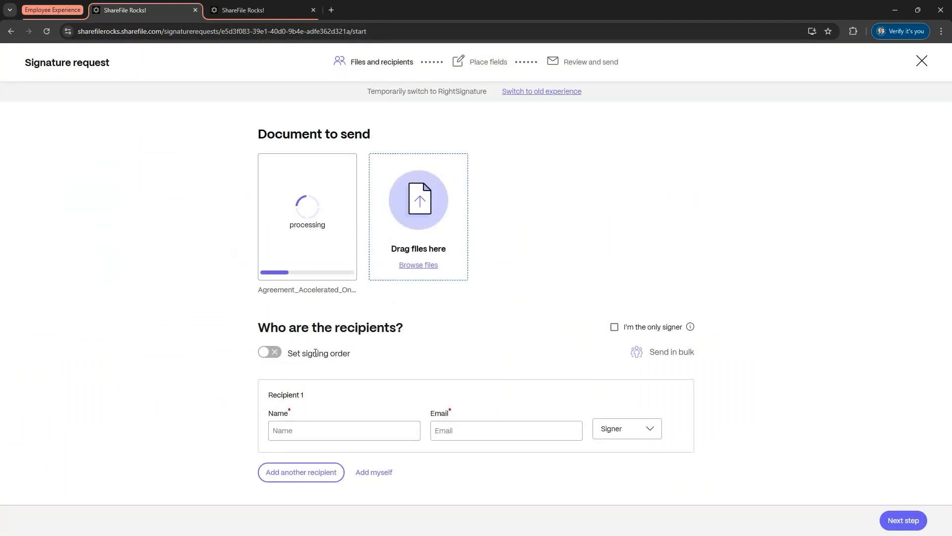
click(331, 434)
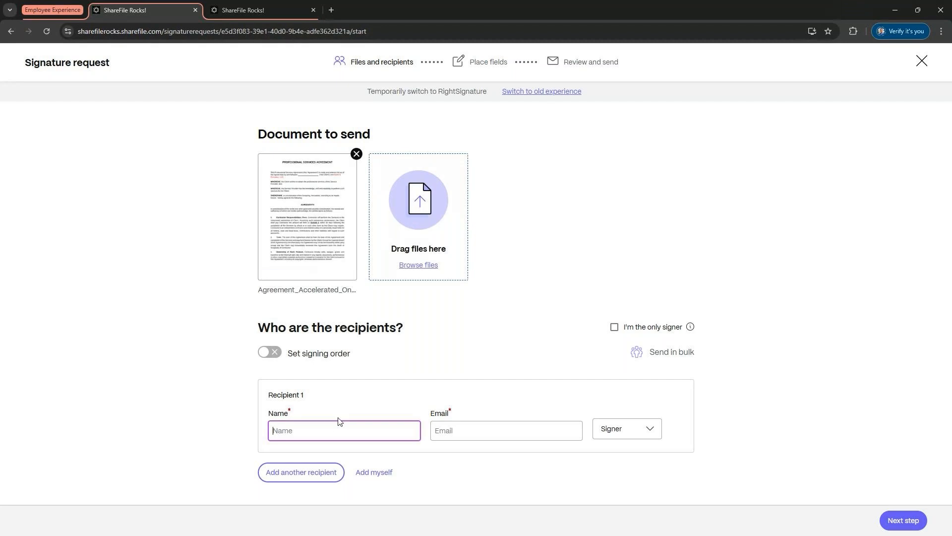
text(john s)
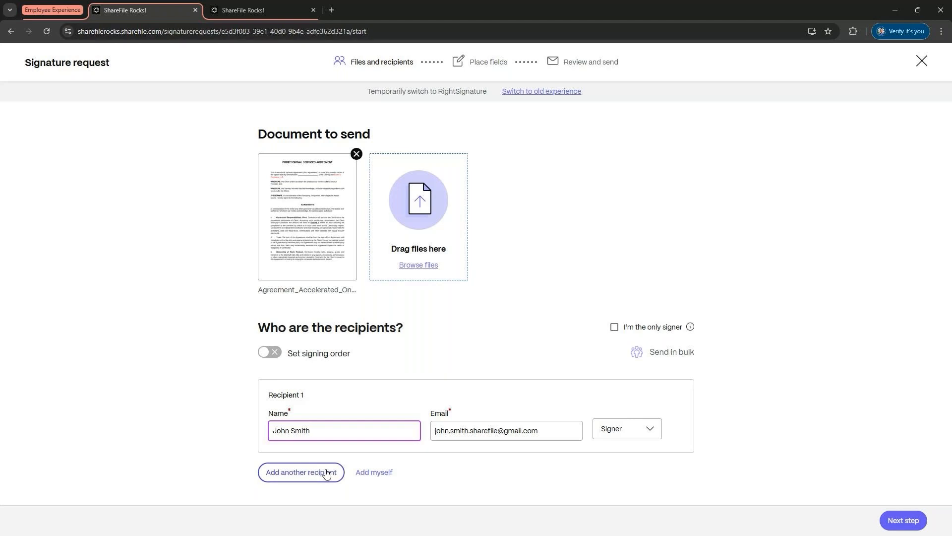
Step: Add a second recipient to the signature request
click(271, 478)
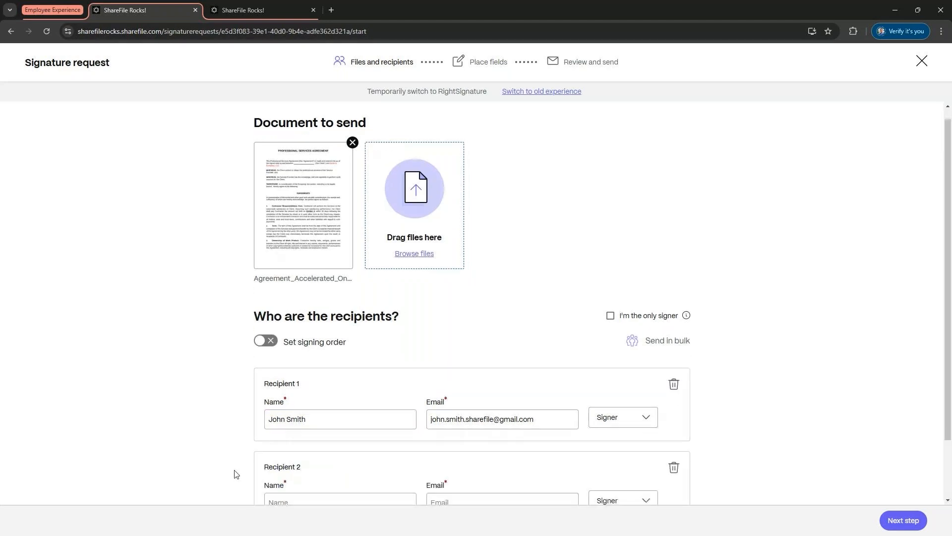
scroll(236, 474, down, 2)
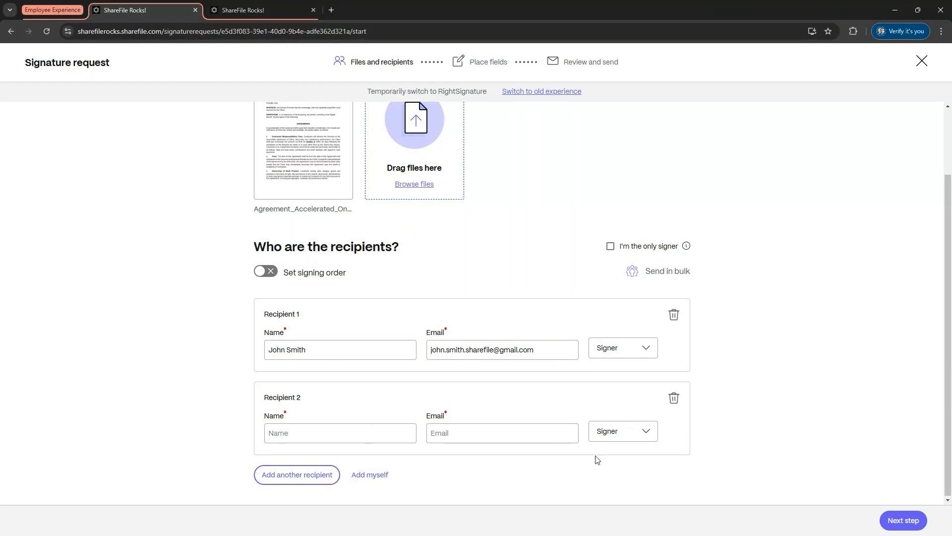
Step: Try the signing order option by dragging the recipients into a different order and back
click(266, 273)
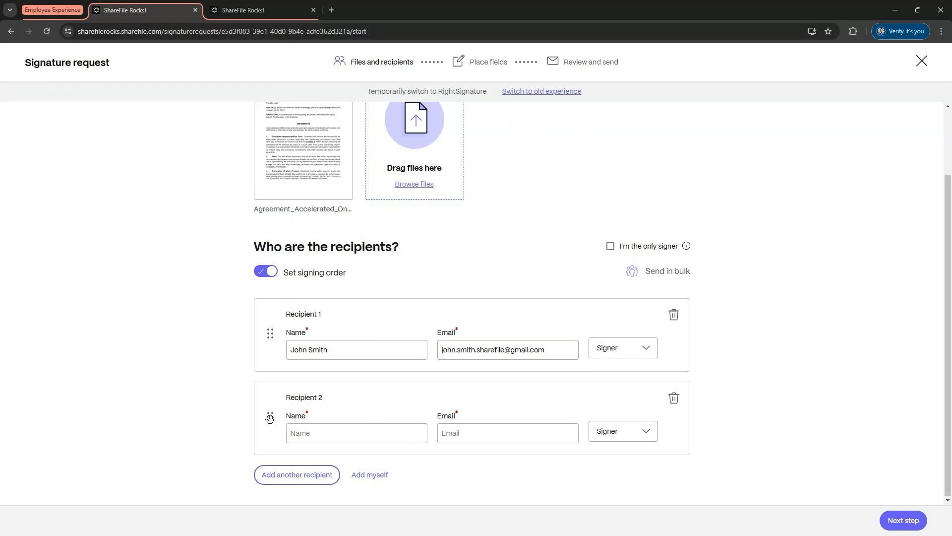
drag(270, 418, 269, 330)
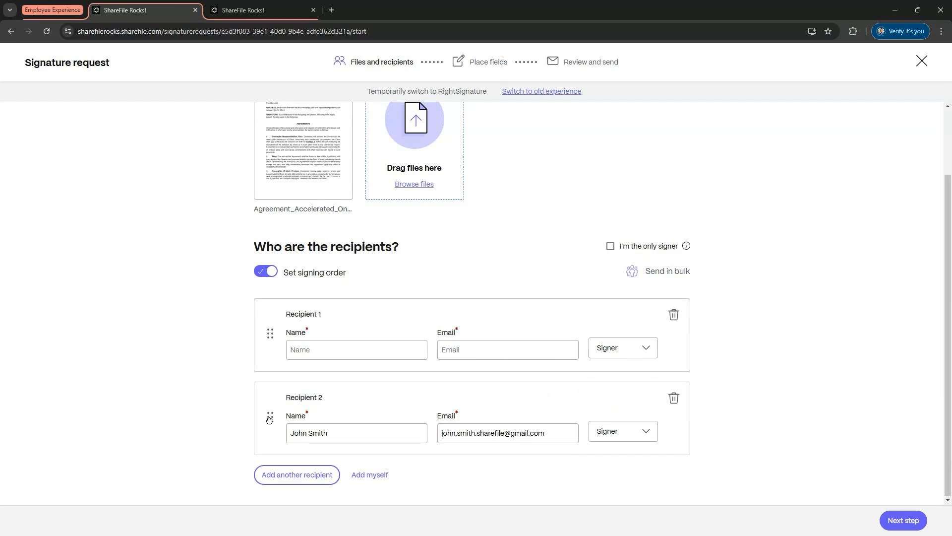
drag(270, 416, 270, 337)
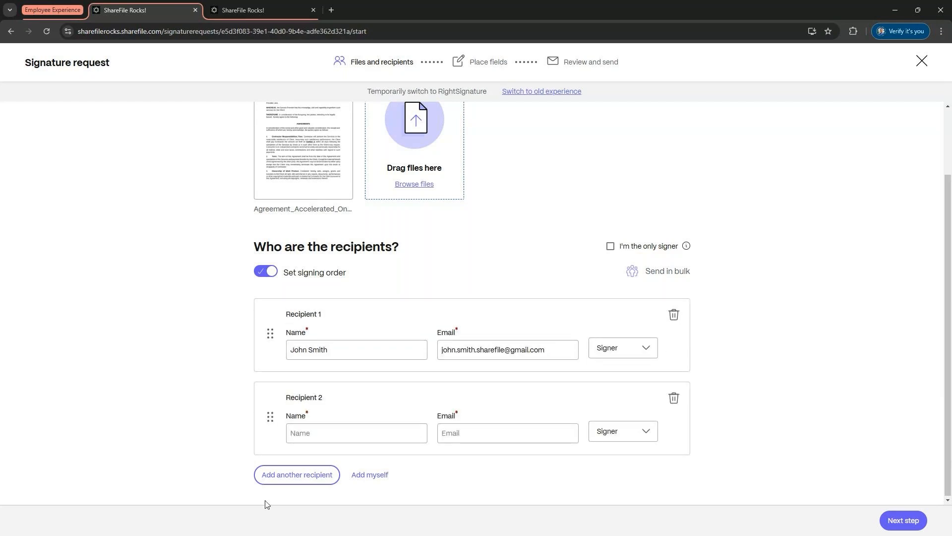
click(674, 398)
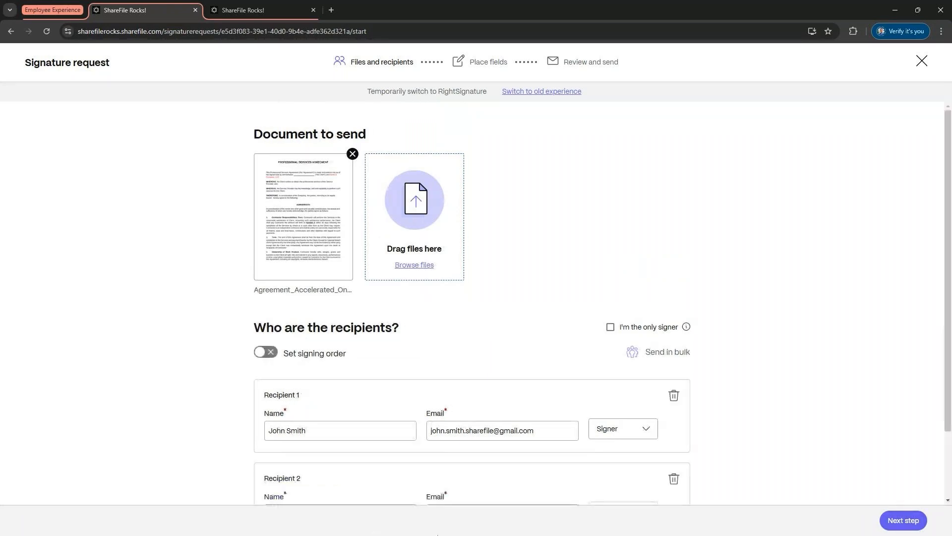
Step: Check both recipients' names and e-mails and continue to placing fields
scroll(564, 365, down, 2)
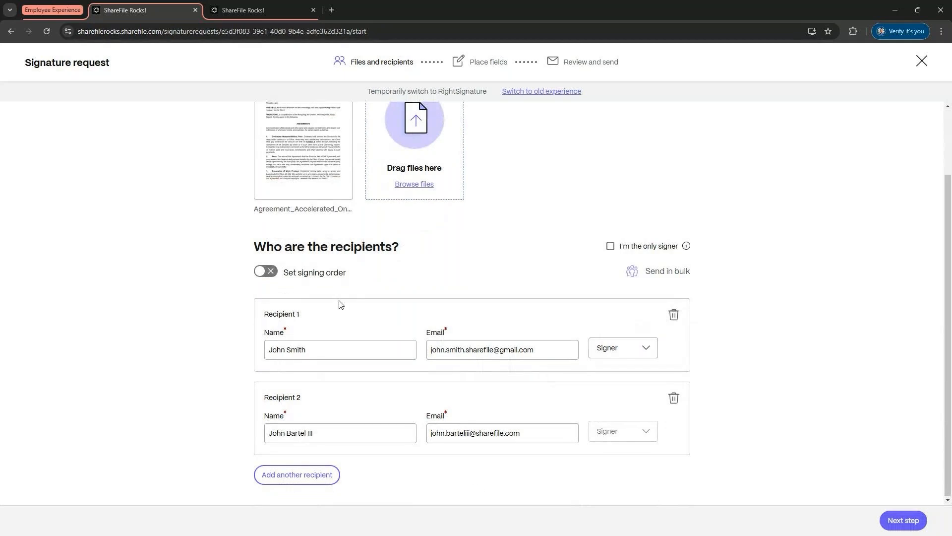
scroll(324, 290, up, 1)
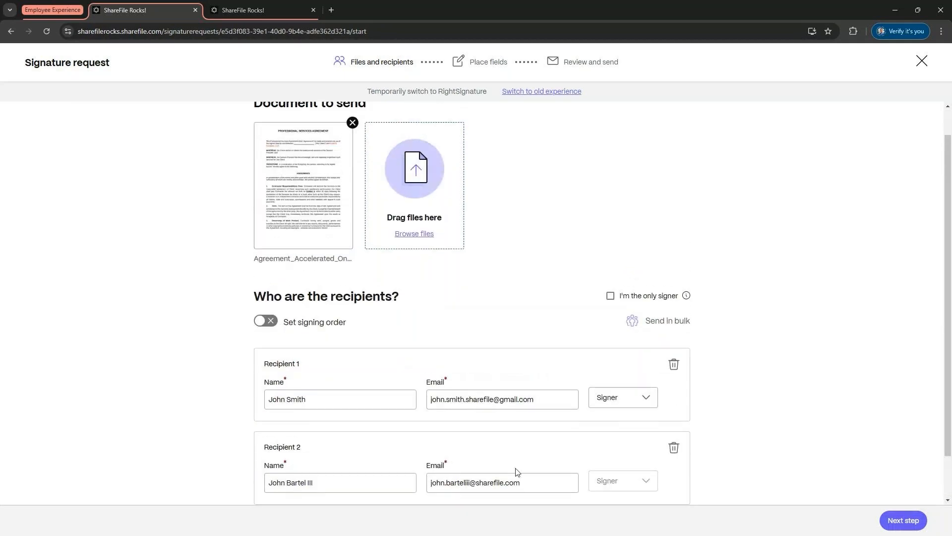
scroll(515, 467, down, 1)
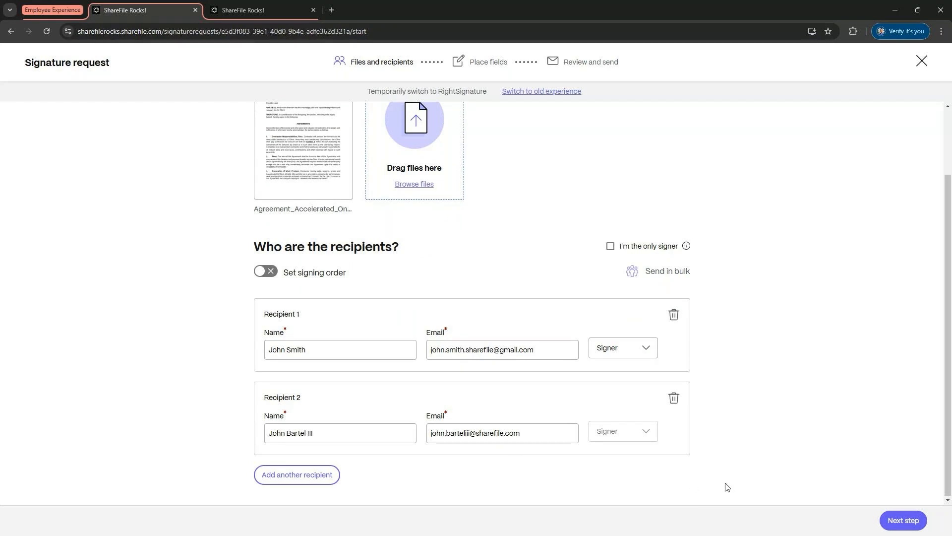
click(901, 519)
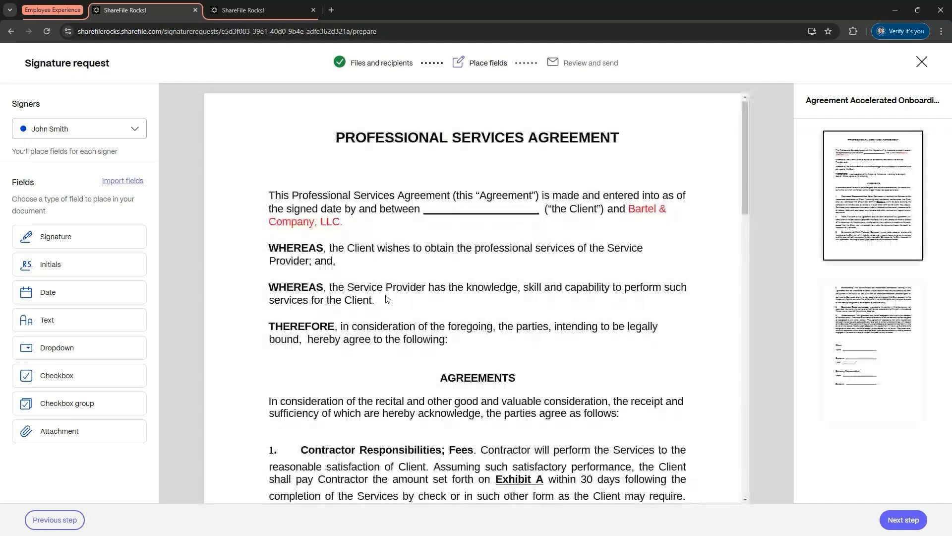
Step: Place a Signature field for the client and move it onto the client's Signature line
scroll(386, 298, down, 1)
scroll(386, 298, down, 4)
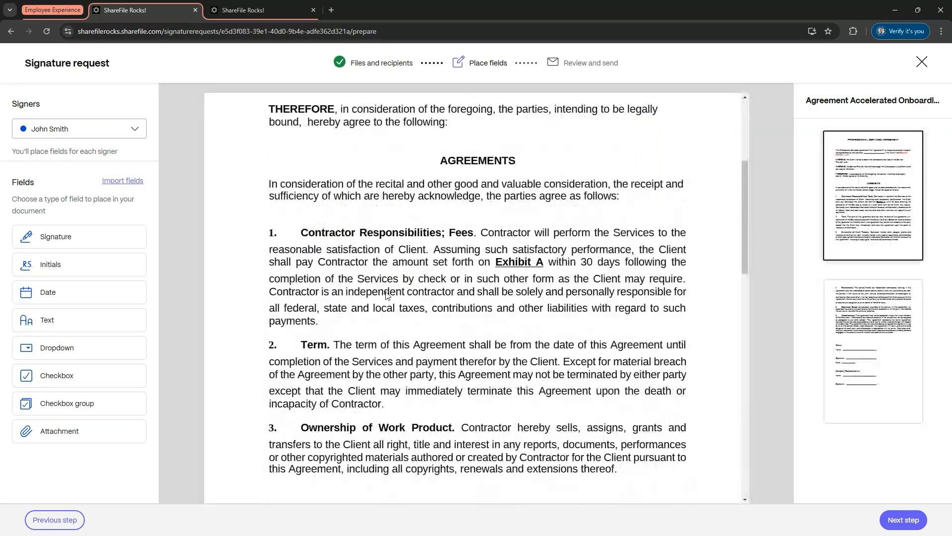
scroll(387, 295, down, 1)
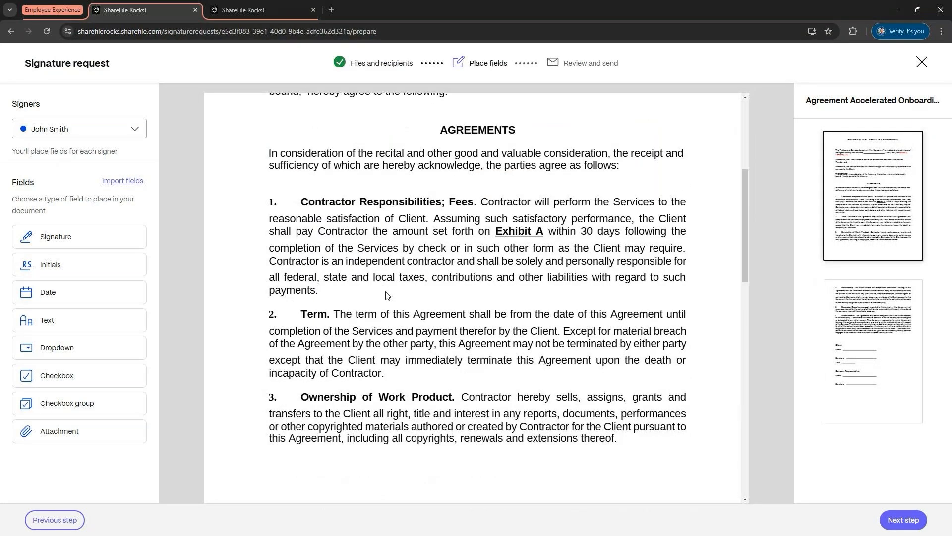
click(80, 237)
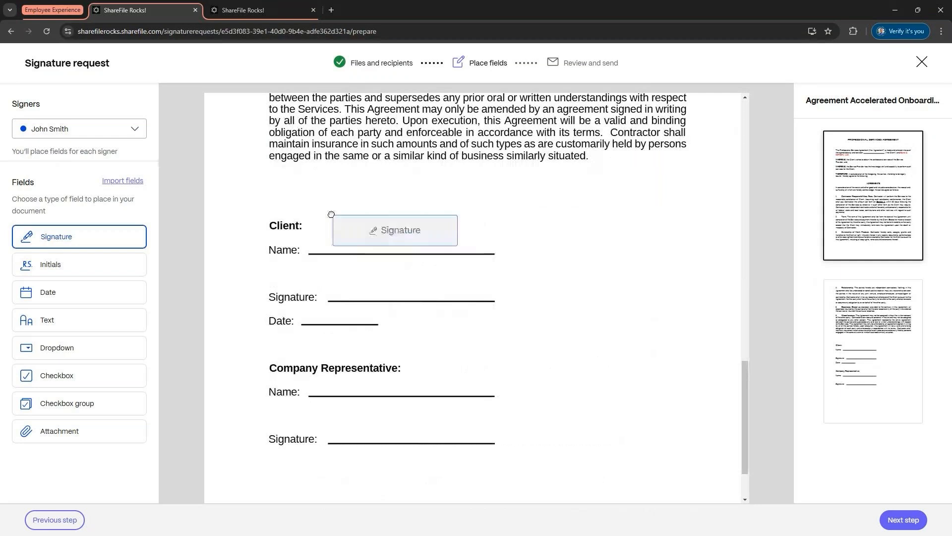
click(331, 214)
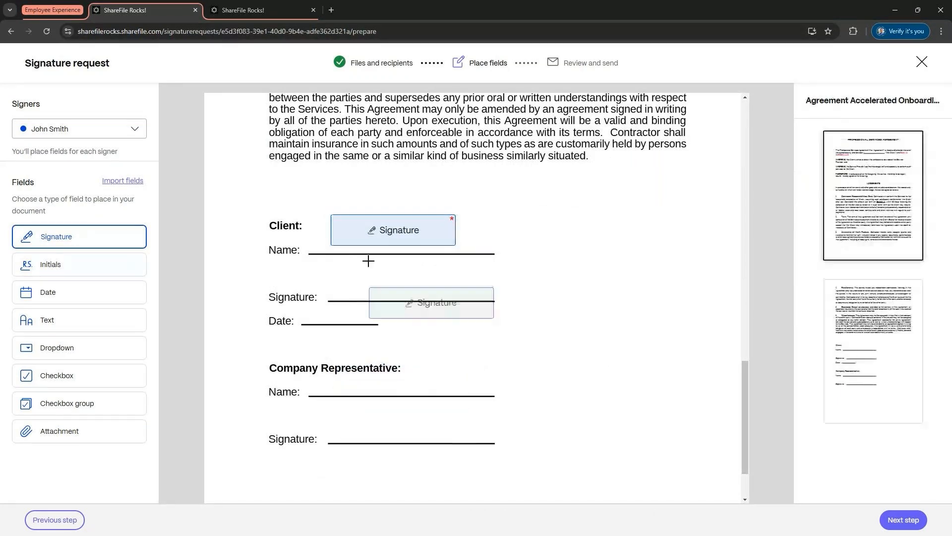
mouse_move(379, 228)
mouse_down()
mouse_move(416, 252)
mouse_move(389, 279)
mouse_up()
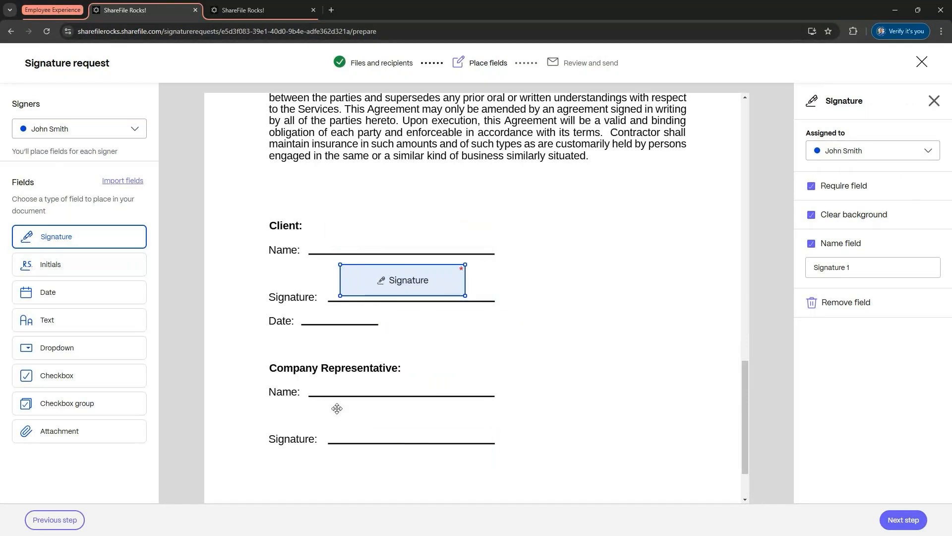
Step: Place a Date field on the client's Date line
click(58, 324)
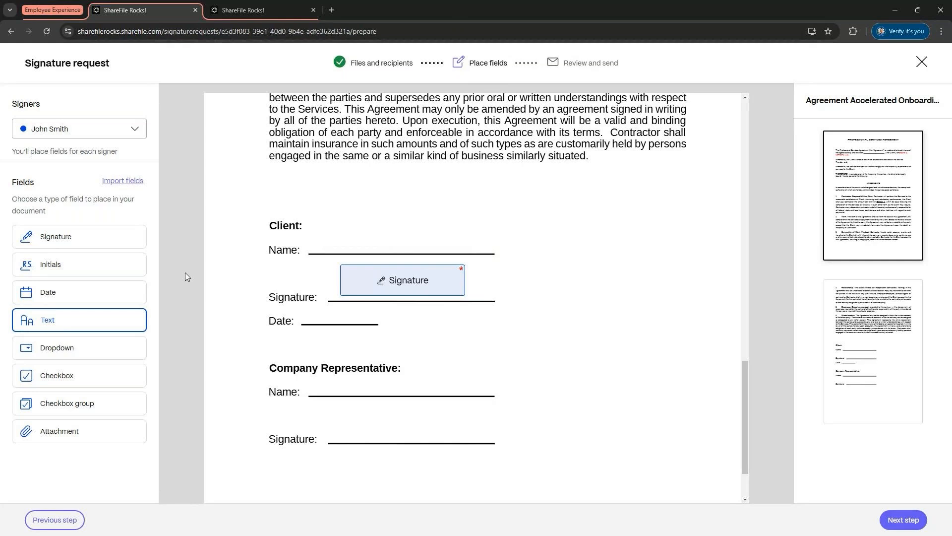
click(122, 290)
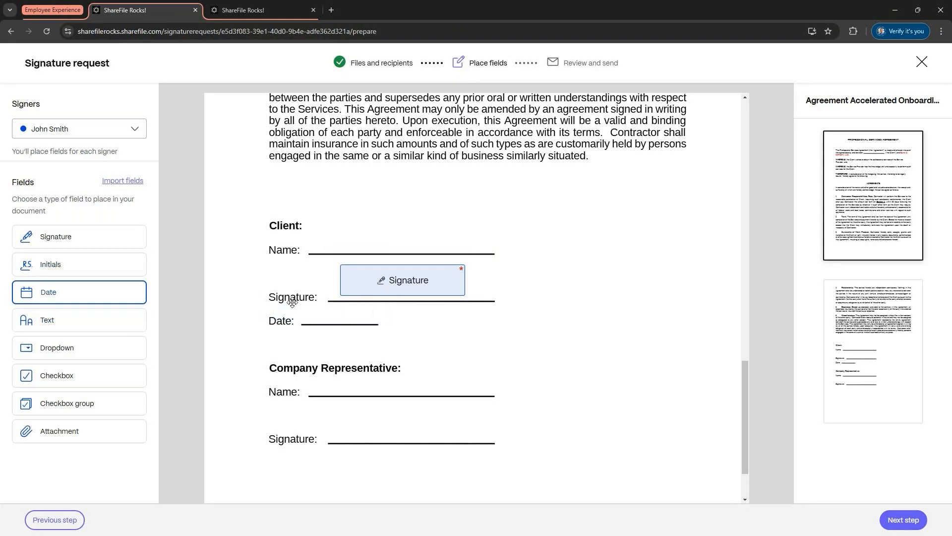
click(298, 307)
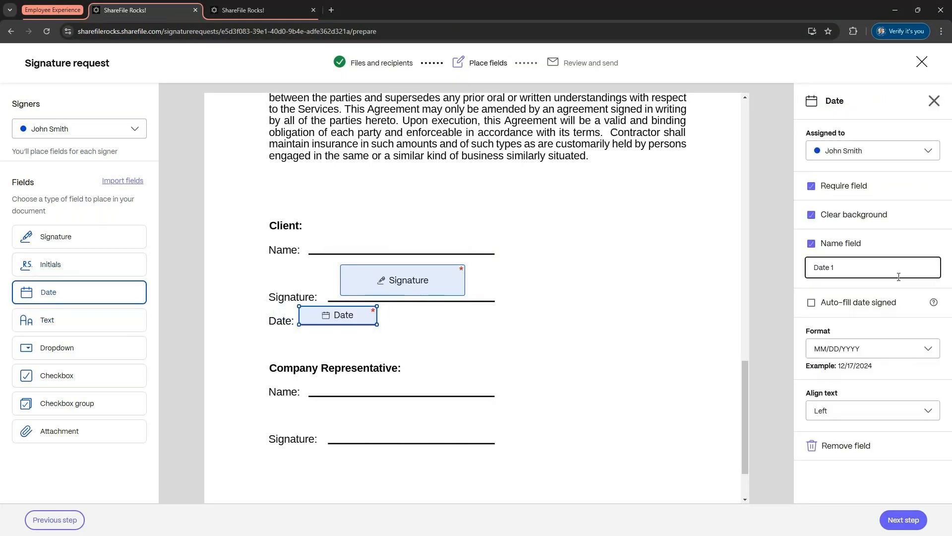
click(78, 332)
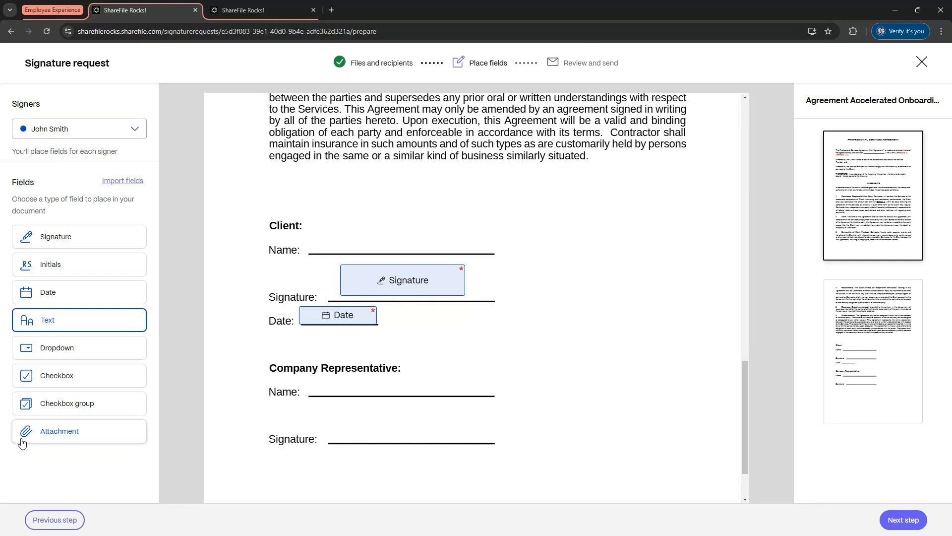
Step: Continue to the review step without adding fields for the second signer, and look over the request settings
click(895, 517)
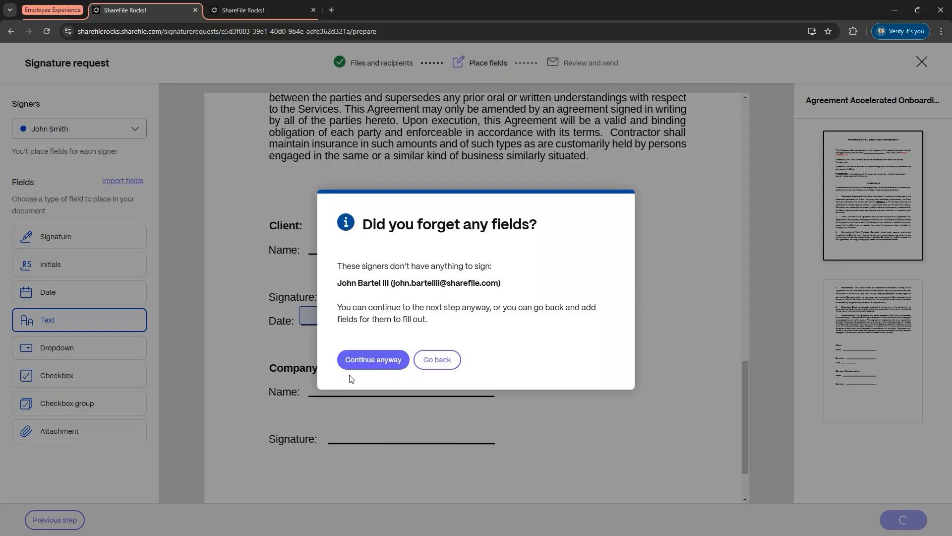
click(396, 359)
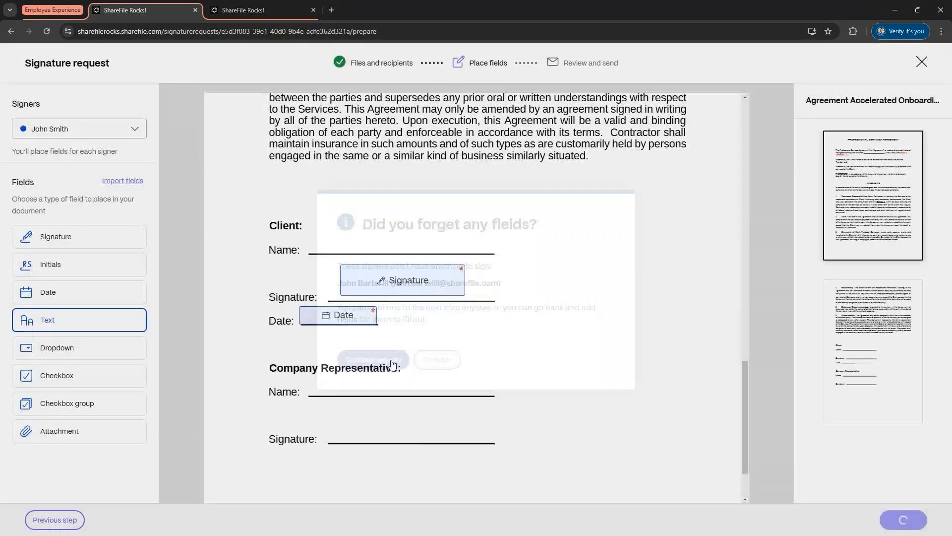
scroll(713, 372, down, 2)
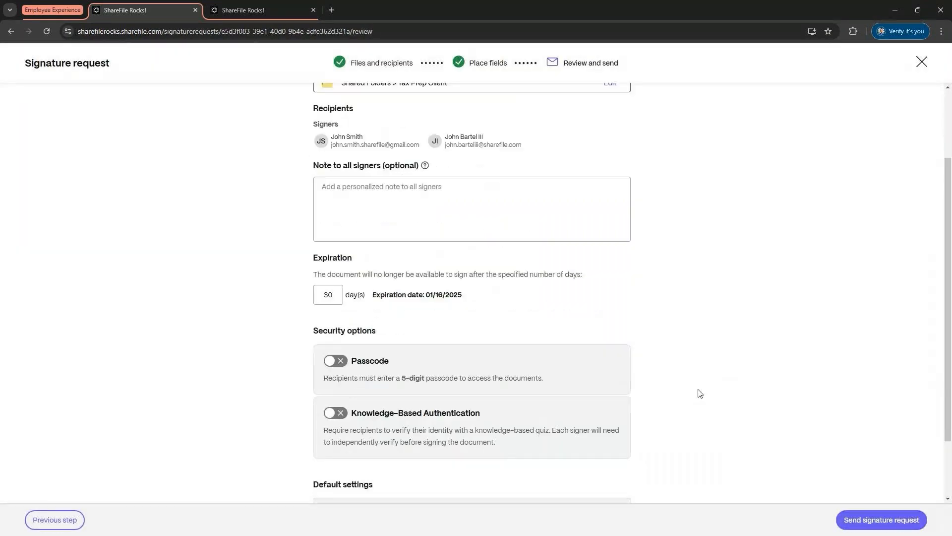
scroll(700, 393, up, 2)
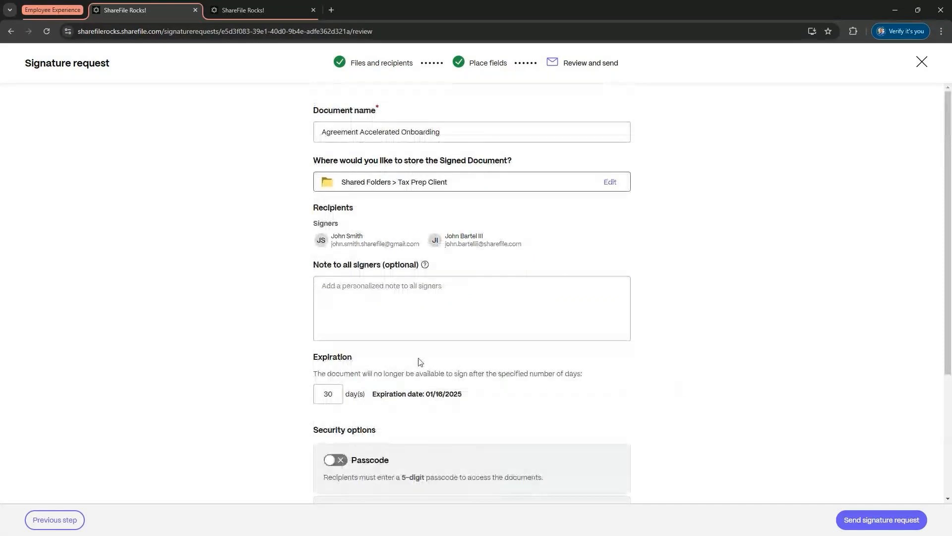
Step: Open the storage-location picker for the signed document and close it without choosing a folder
click(396, 326)
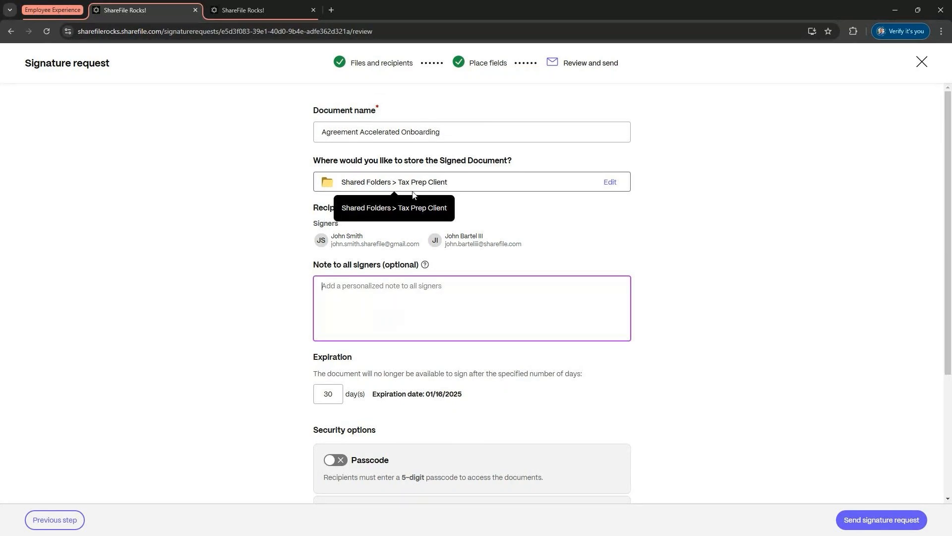
click(603, 185)
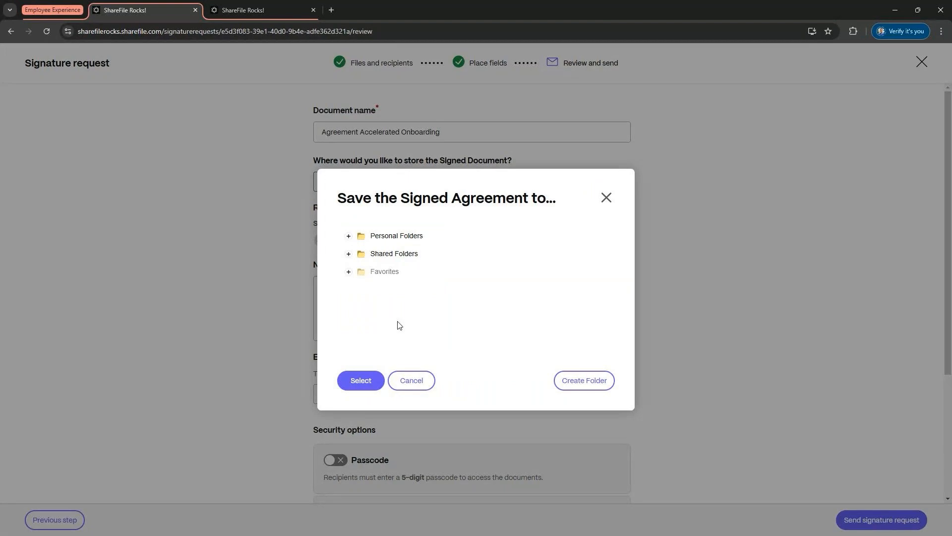
click(606, 197)
Step: Try switching on the Passcode security option and switch it back off
scroll(678, 211, down, 3)
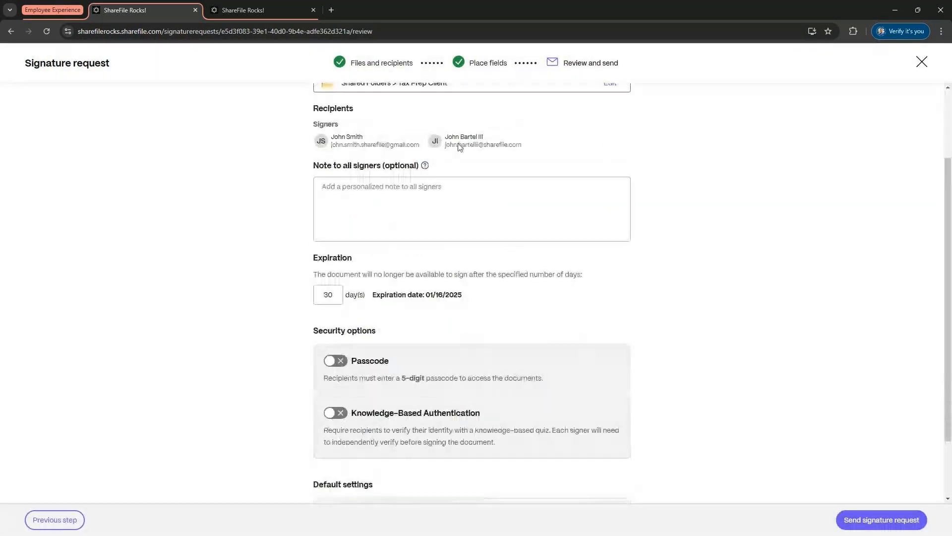
click(442, 235)
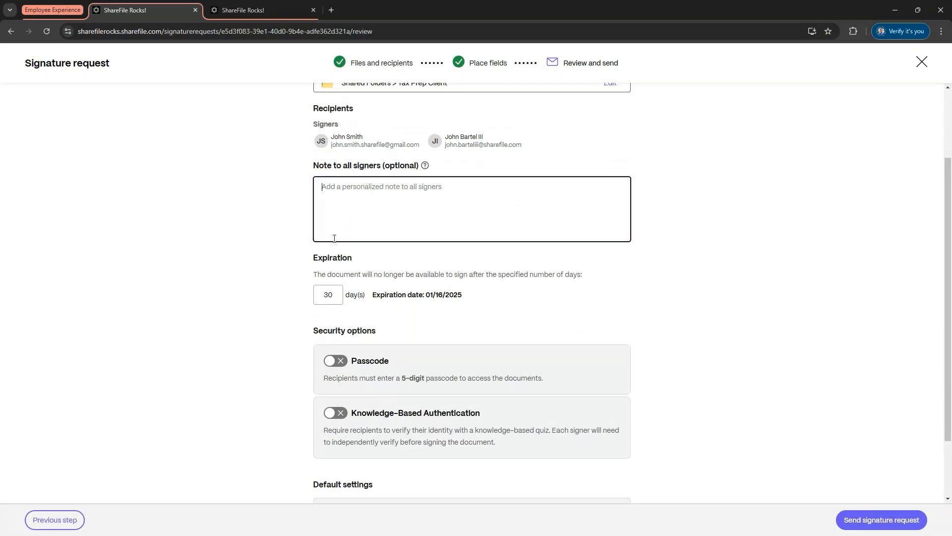
scroll(357, 253, down, 2)
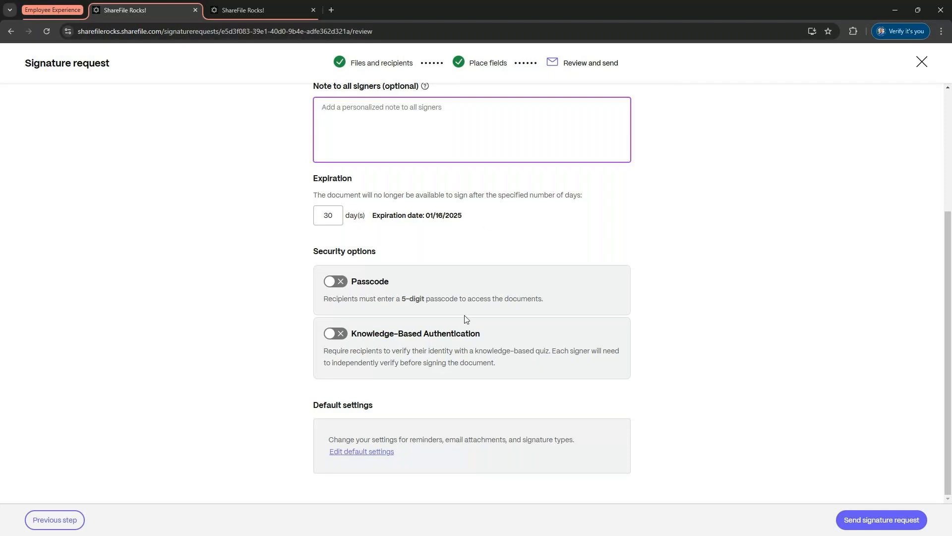
click(337, 283)
drag(355, 320, 295, 320)
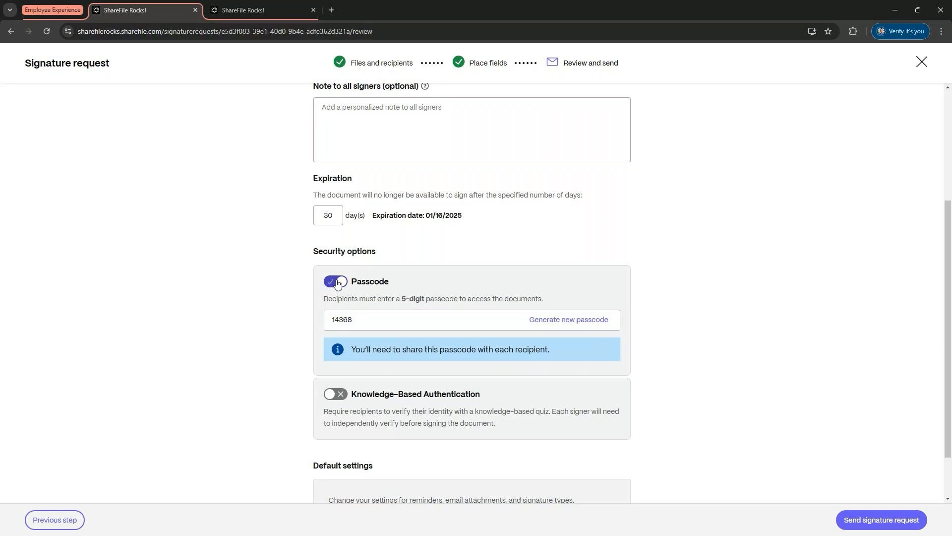
click(337, 282)
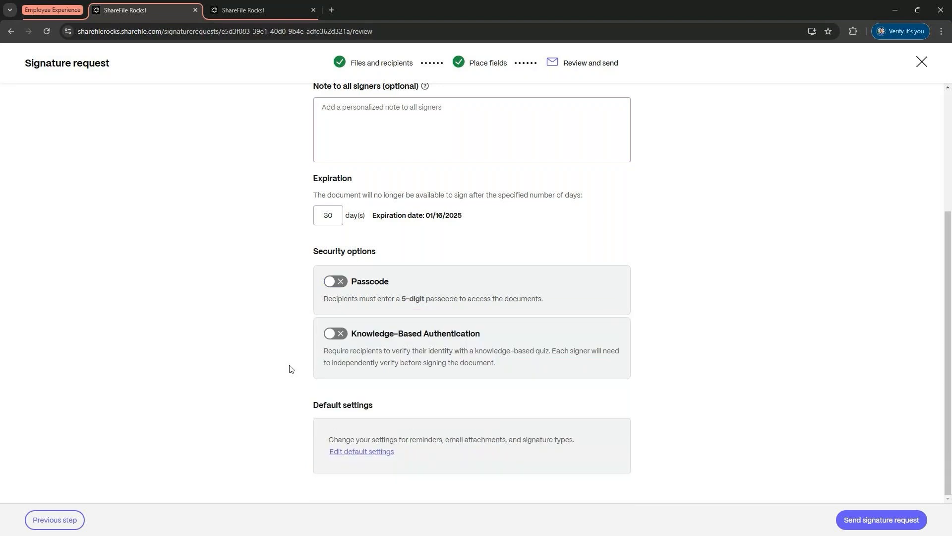
Step: Turn on Knowledge-Based Authentication as the request's security option
click(334, 335)
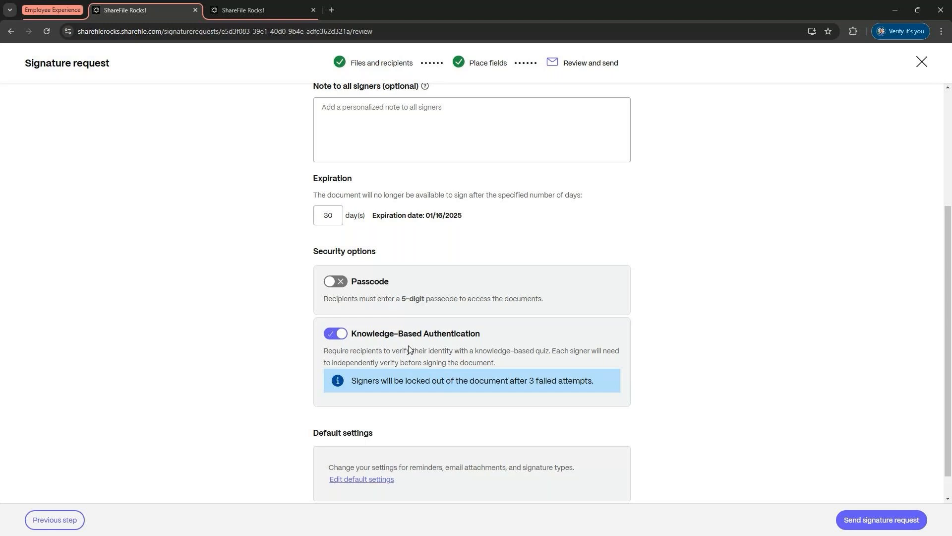
scroll(430, 388, down, 1)
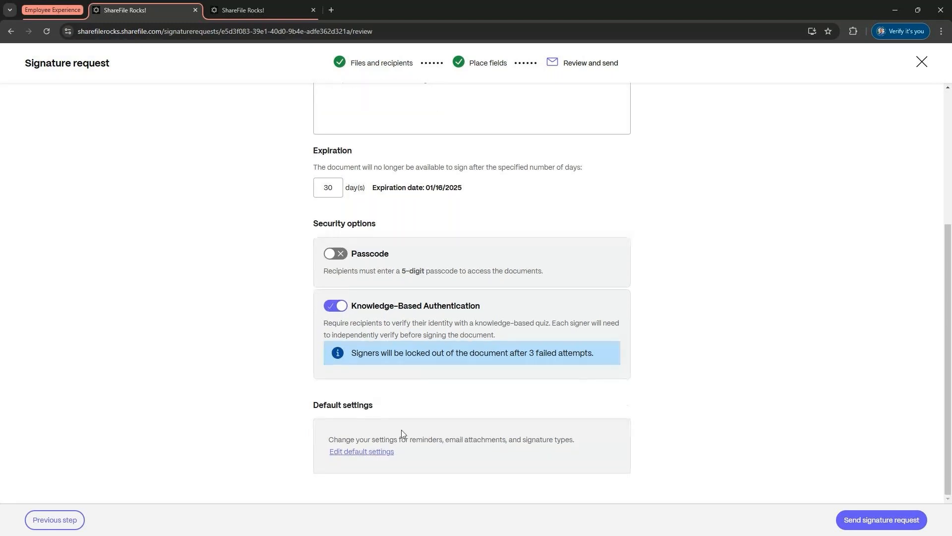
Step: Try setting default automatic reminders to Weekly and emailing everyone the completed PDF, then close the default settings without saving
click(392, 452)
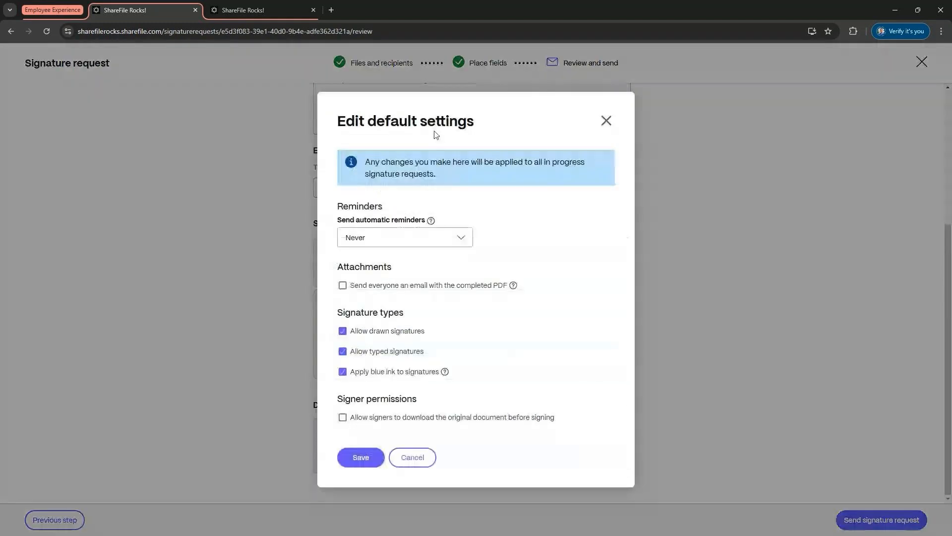
click(430, 239)
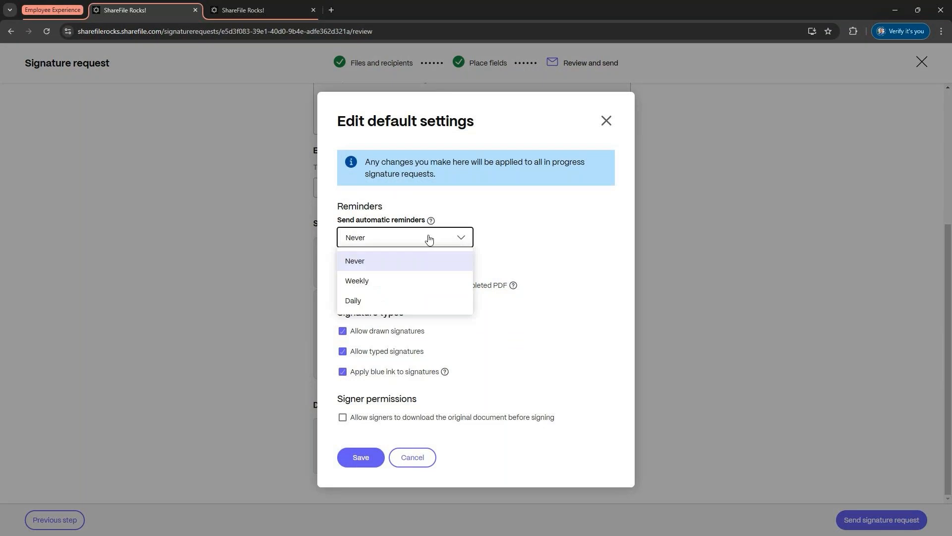
click(419, 281)
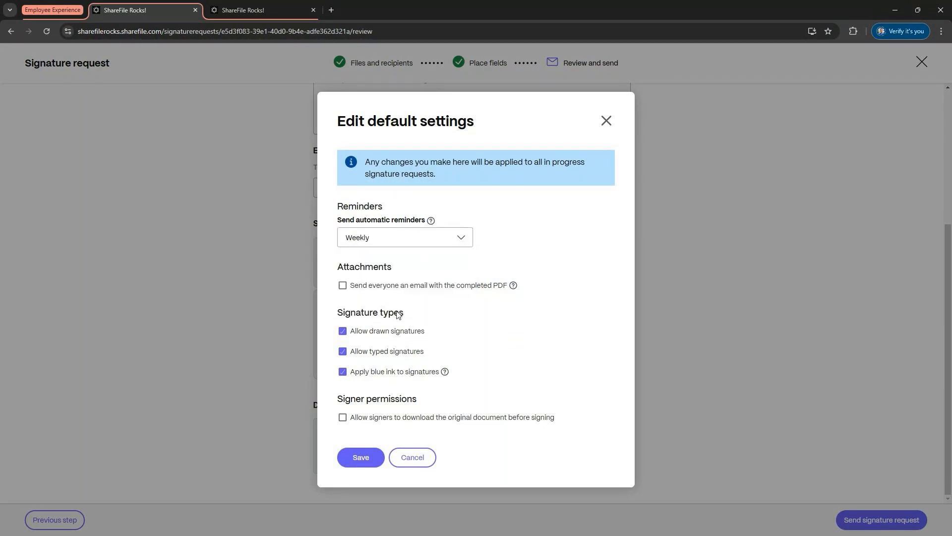
click(343, 286)
click(606, 121)
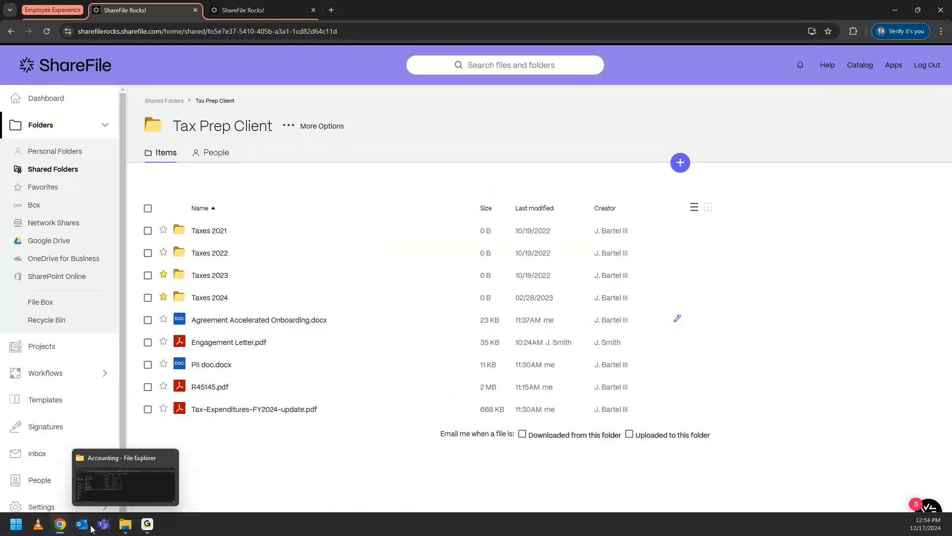
Step: In the client's browser window, open the Agreement Accelerated Onboarding signing e-mail in Gmail and follow its review-and-sign link
mouse_move(68, 524)
click(136, 473)
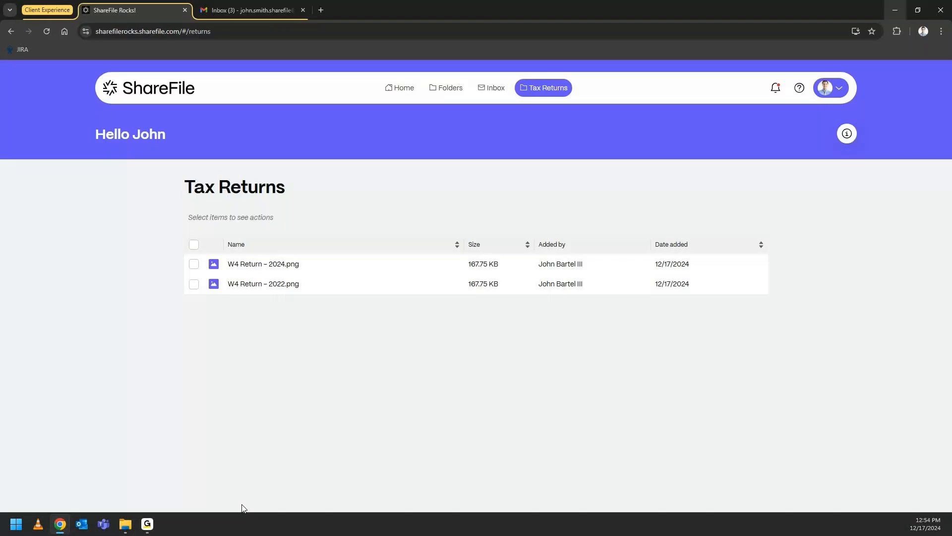
click(232, 13)
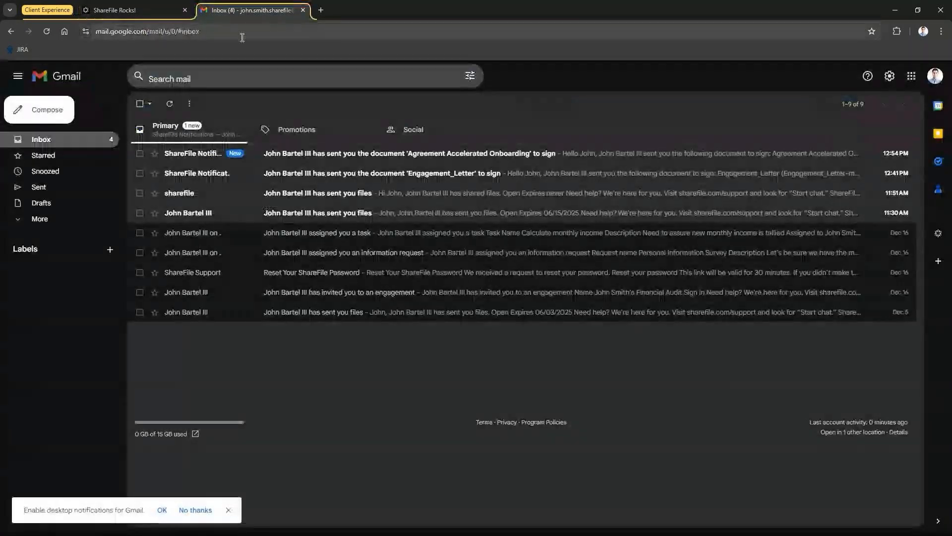
click(505, 158)
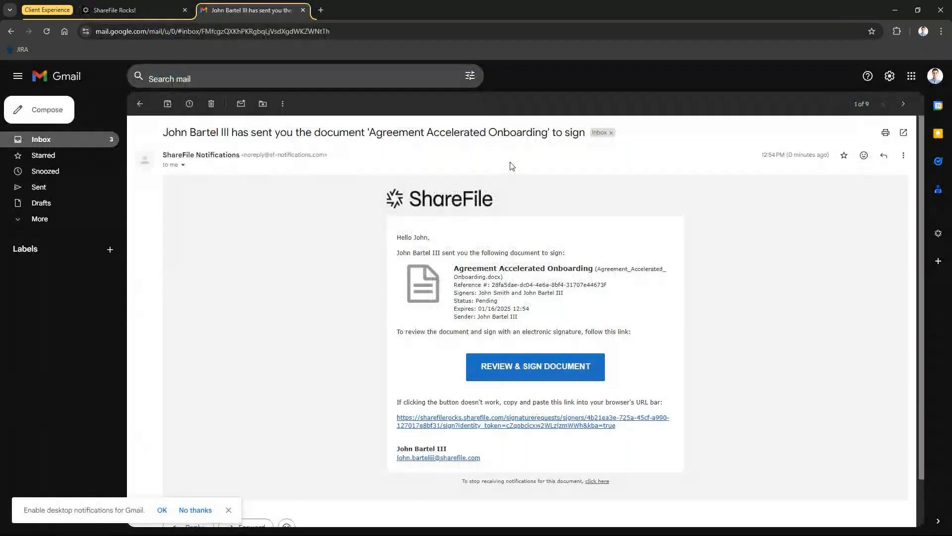
click(532, 372)
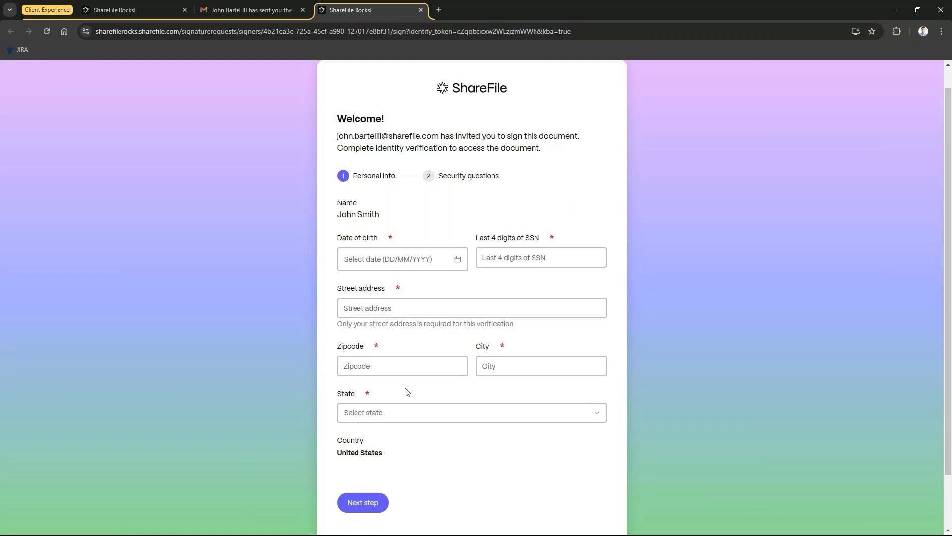
click(383, 367)
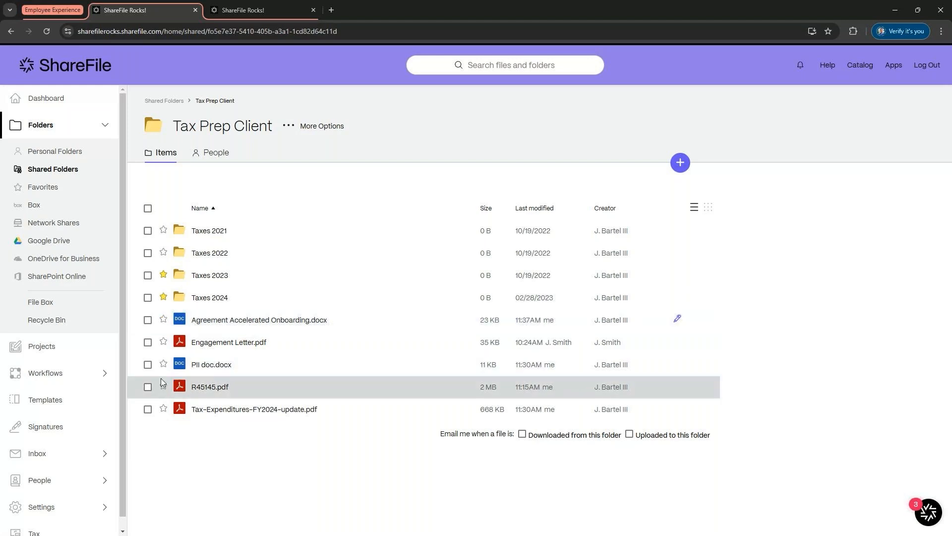
Step: Open the Agreement Accelerated Onboarding signature request and review its details and activity log
click(84, 425)
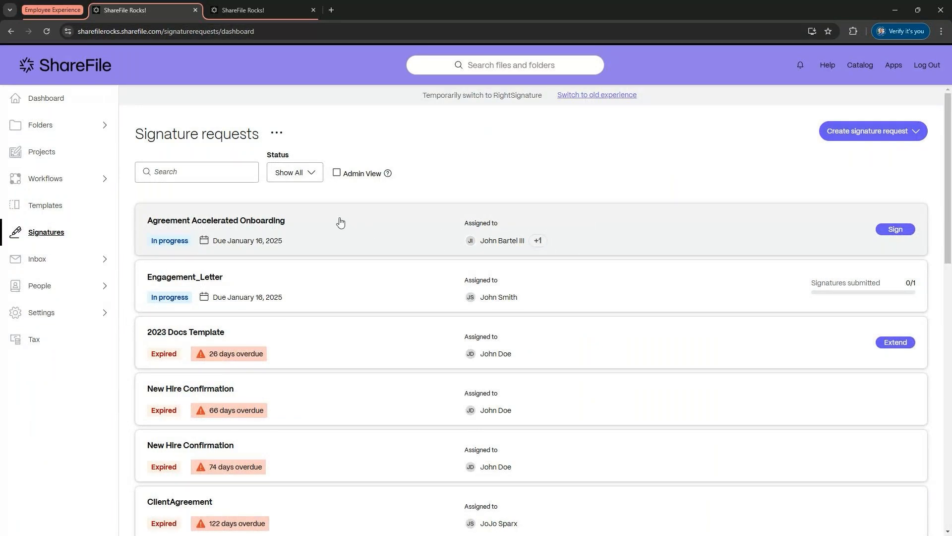
click(315, 223)
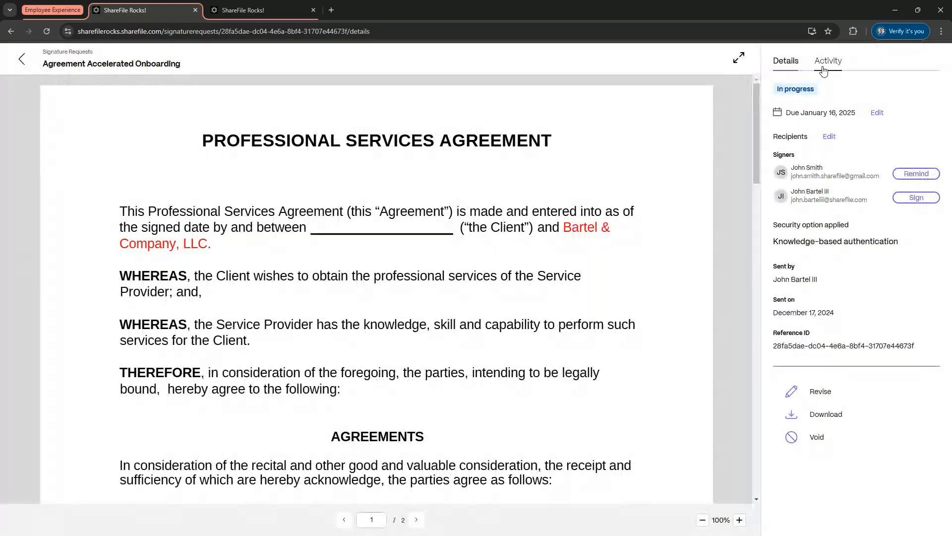
click(829, 61)
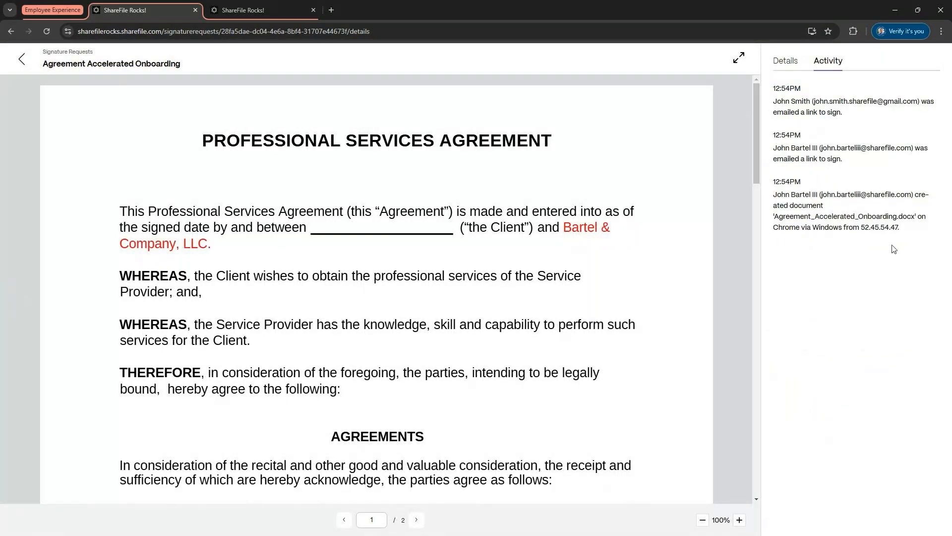
drag(778, 158, 811, 135)
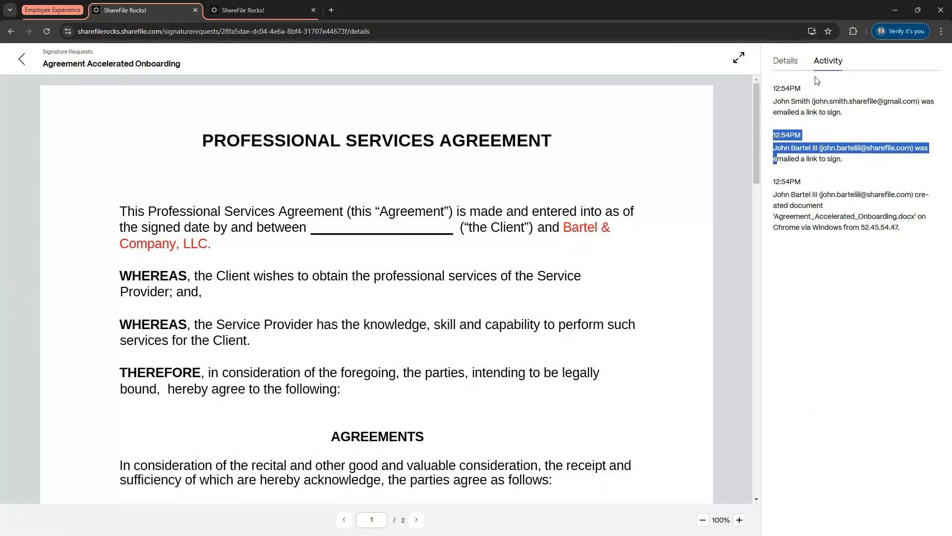
click(785, 62)
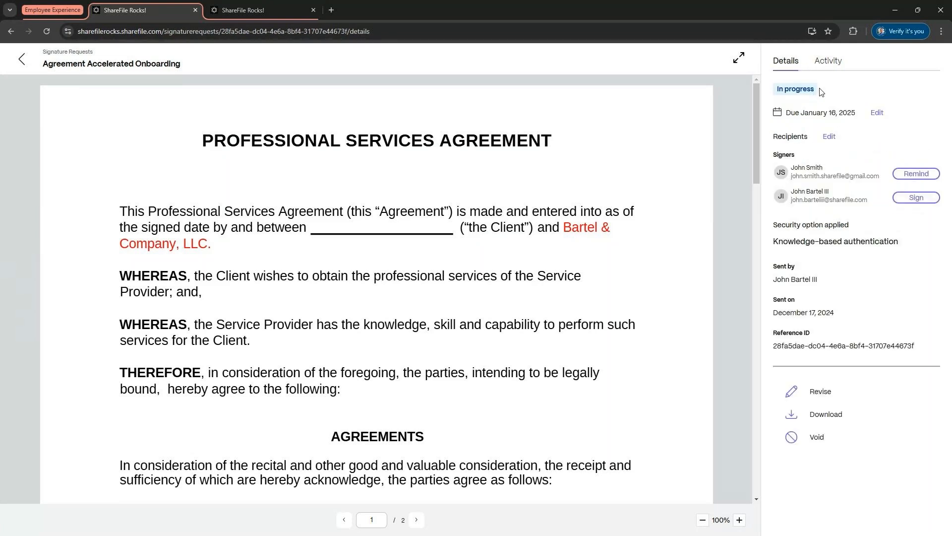
drag(821, 92, 777, 93)
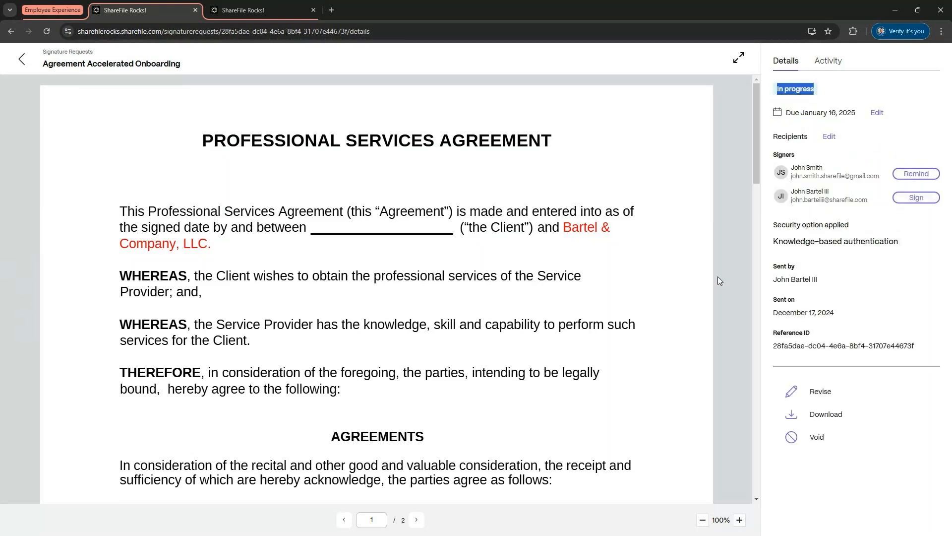
Step: Open the sent messages list and view the details of the most recent sent message
click(22, 59)
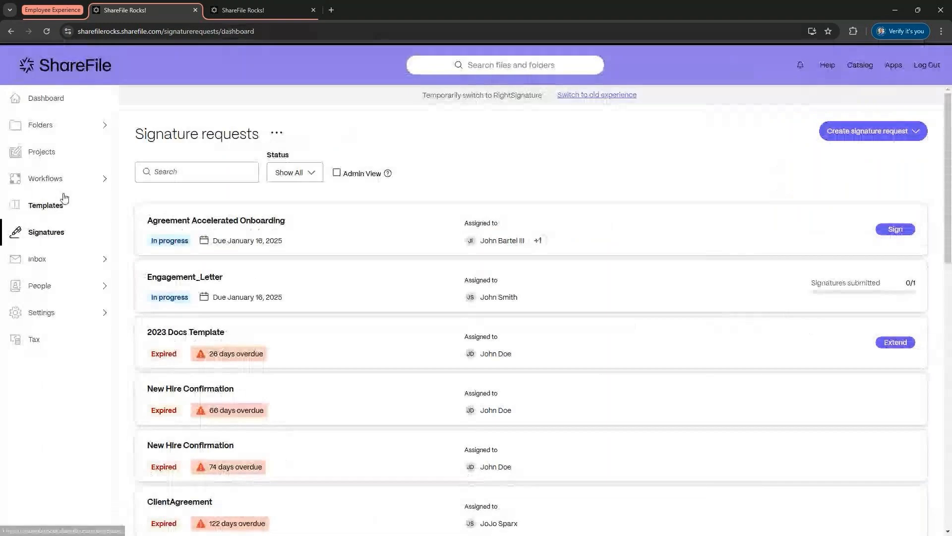
click(45, 264)
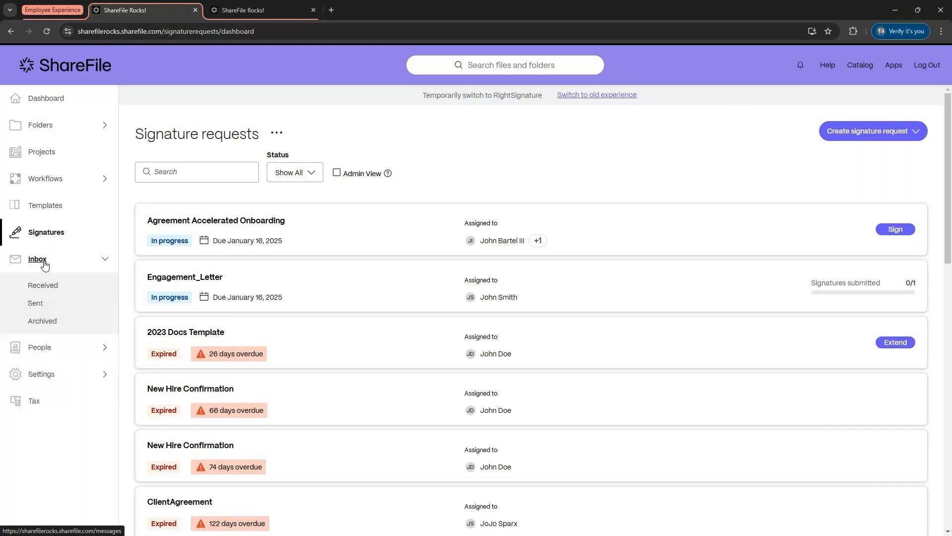
click(38, 303)
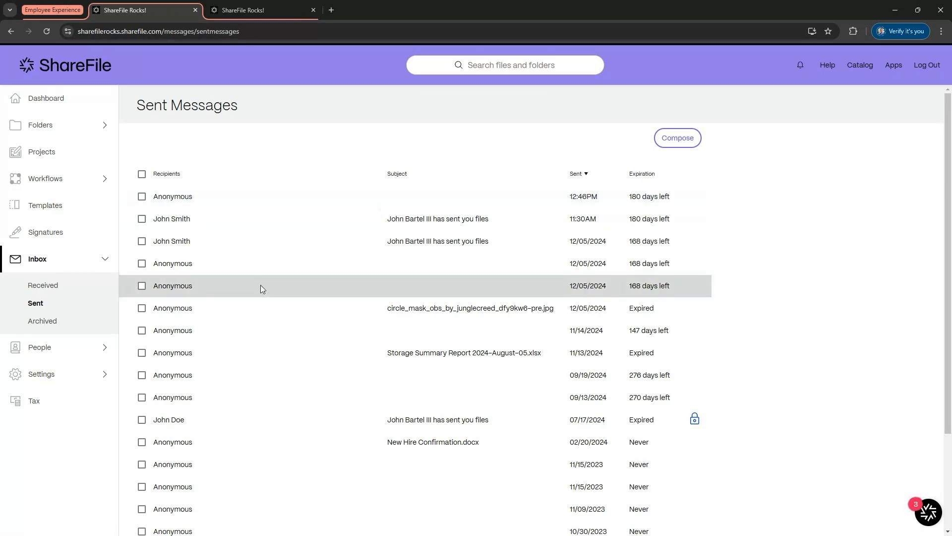
click(173, 198)
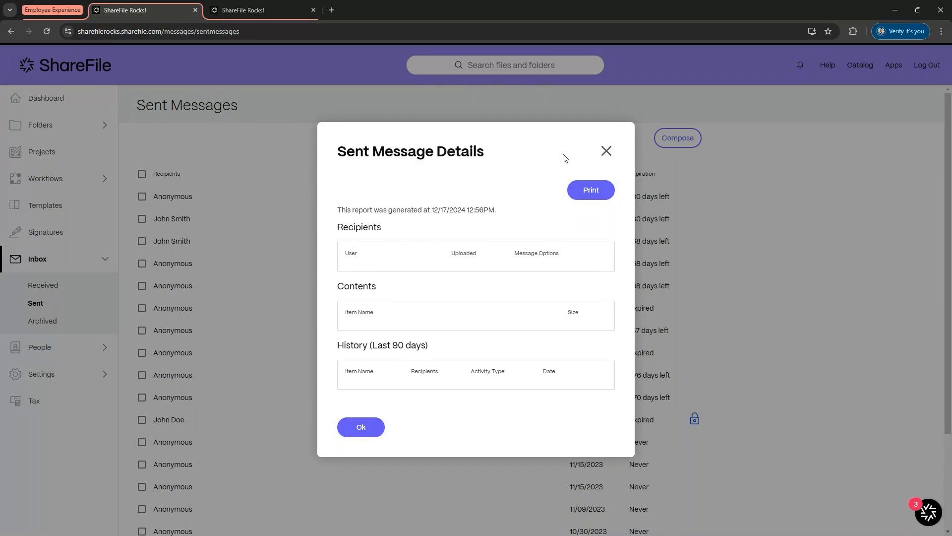
click(606, 149)
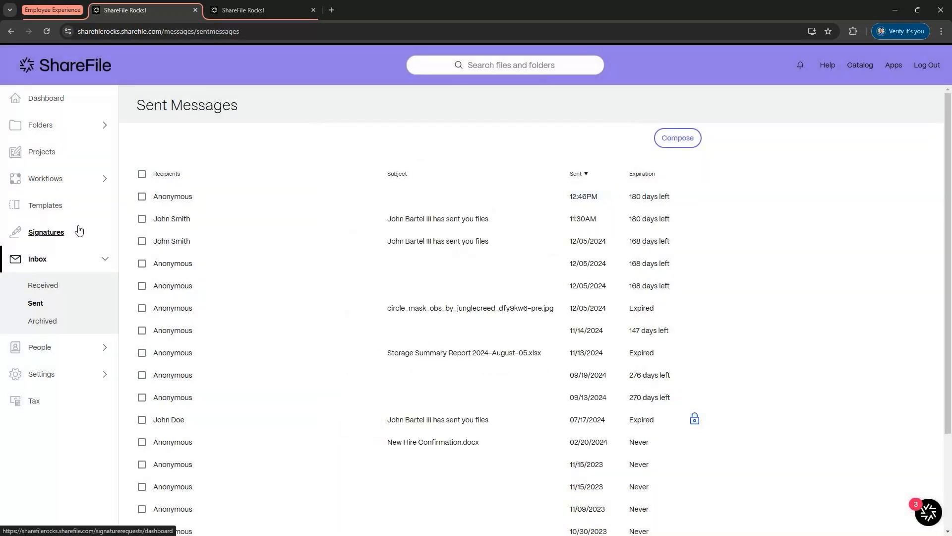
Step: Filter the signature requests list to In progress requests, then clear the filter
click(78, 231)
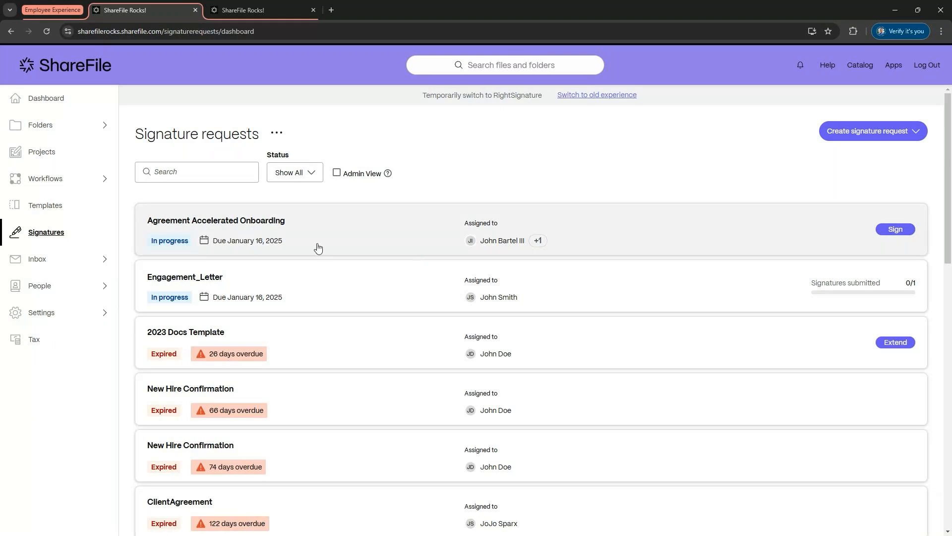
click(315, 181)
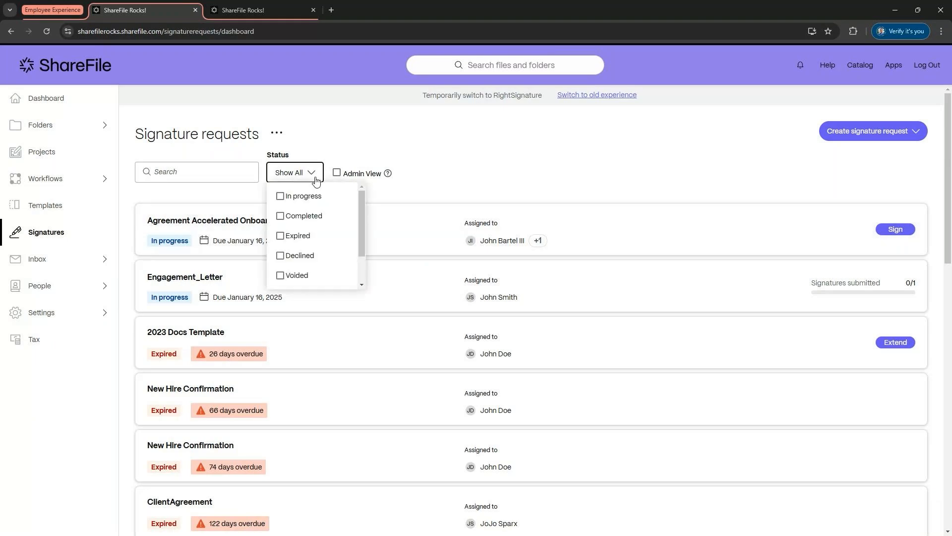
click(302, 196)
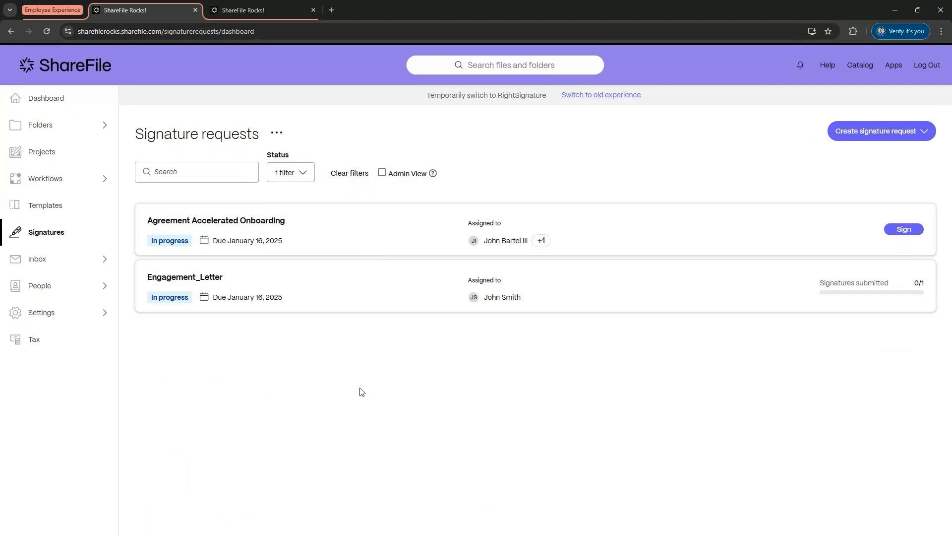
click(350, 173)
Step: Filter the signature requests list to show only Expired requests
click(312, 177)
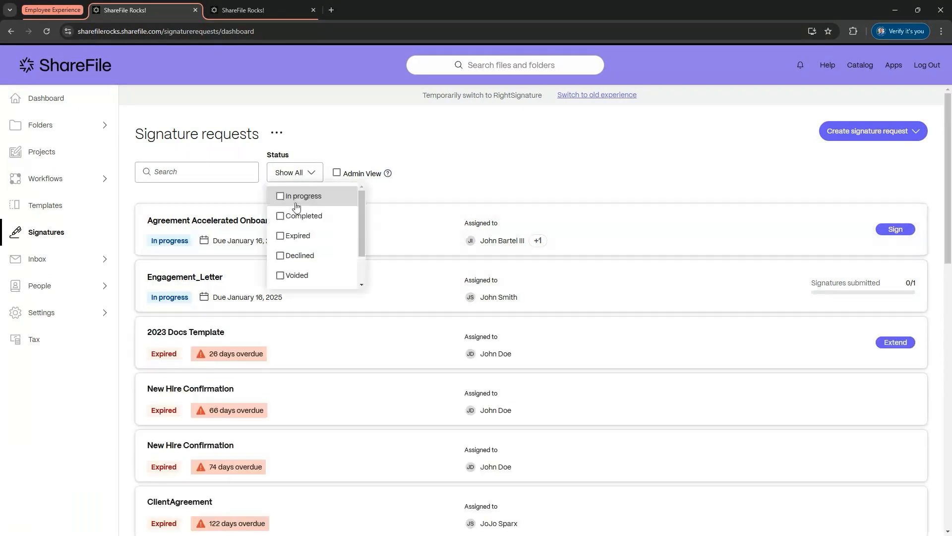
click(283, 236)
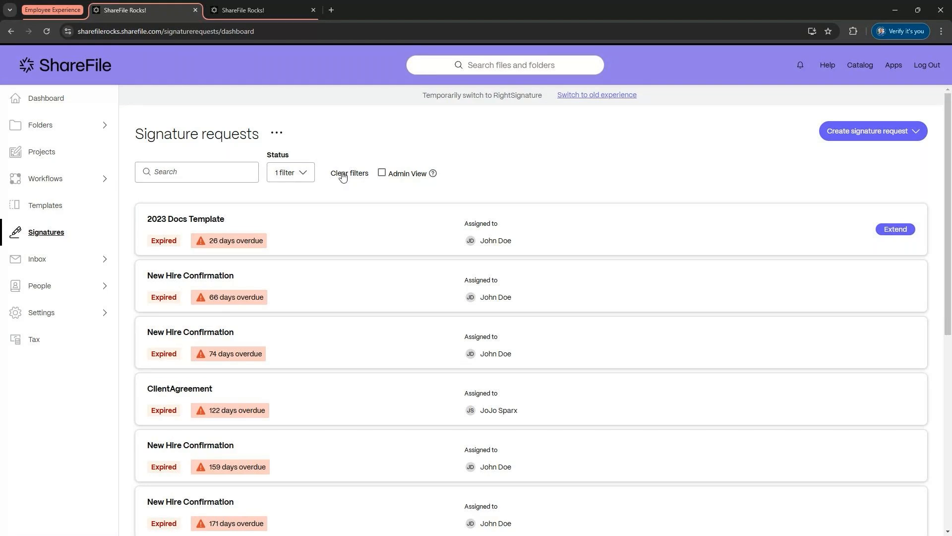
Step: Start a new Send for Signature request and select the recipient's name field
click(895, 131)
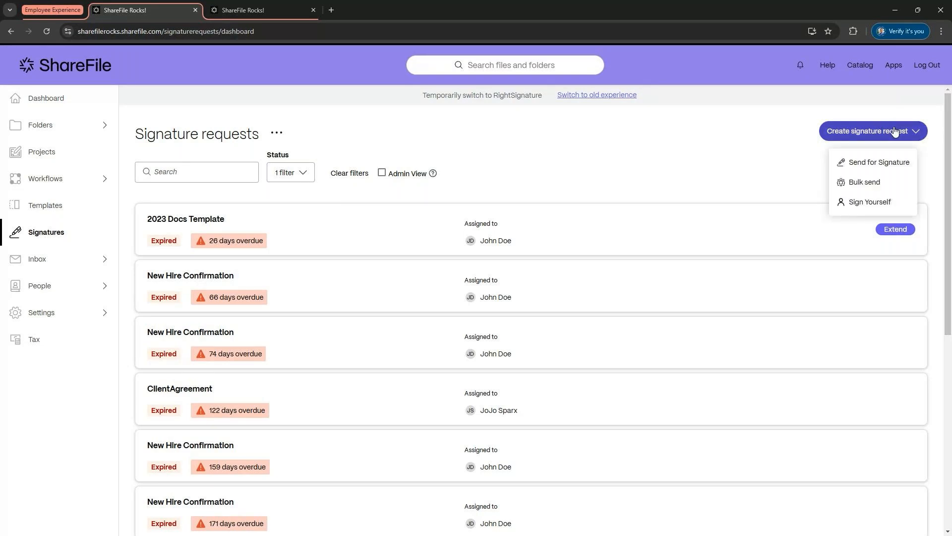
click(850, 165)
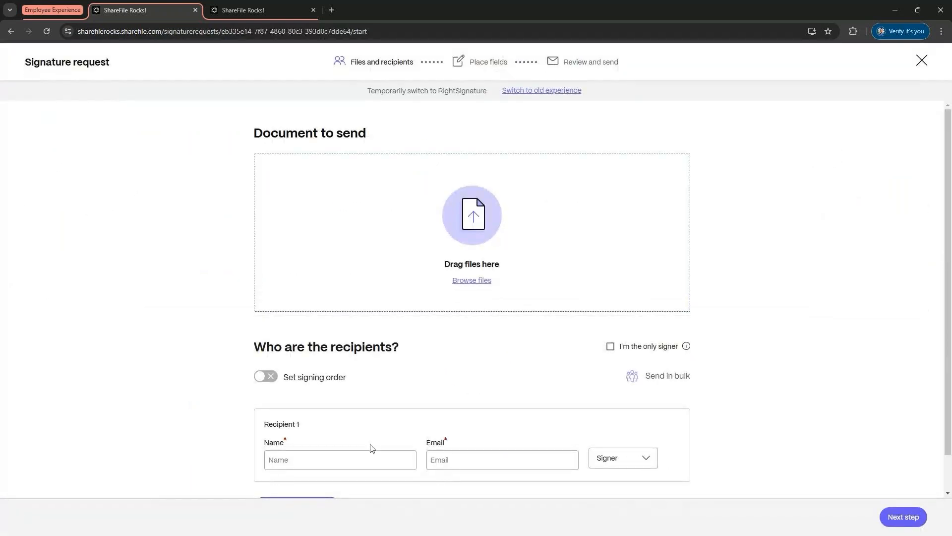
click(351, 455)
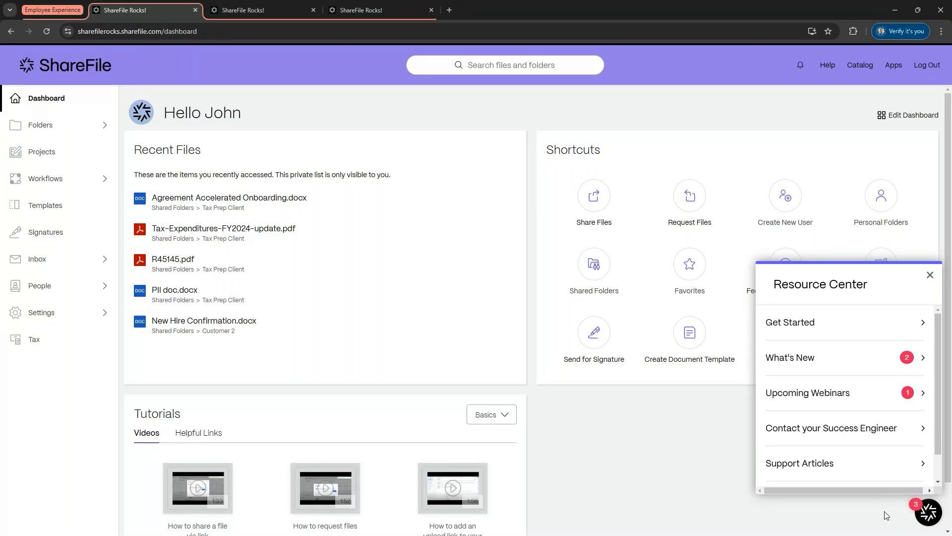
Step: Open the Contact your Success Engineer page in the Resource Center
click(871, 434)
scroll(881, 399, down, 1)
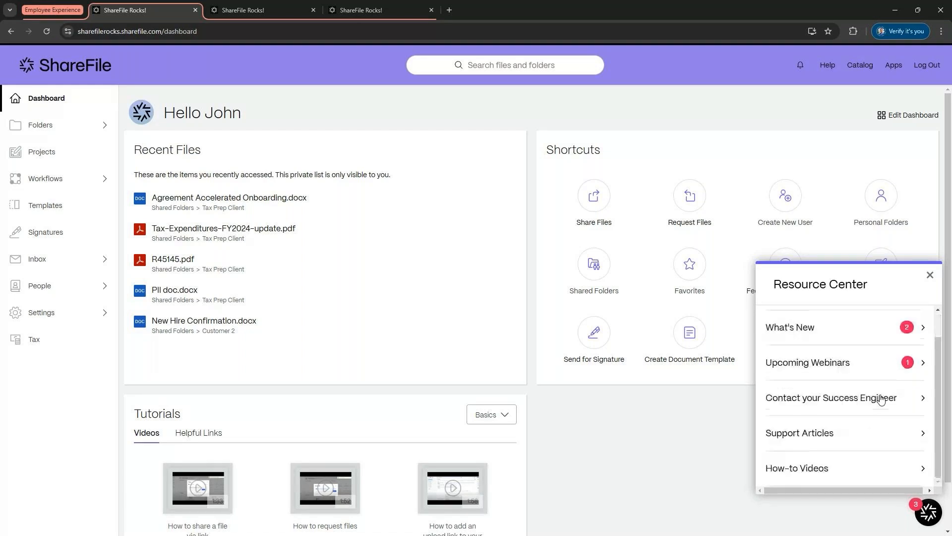
click(832, 403)
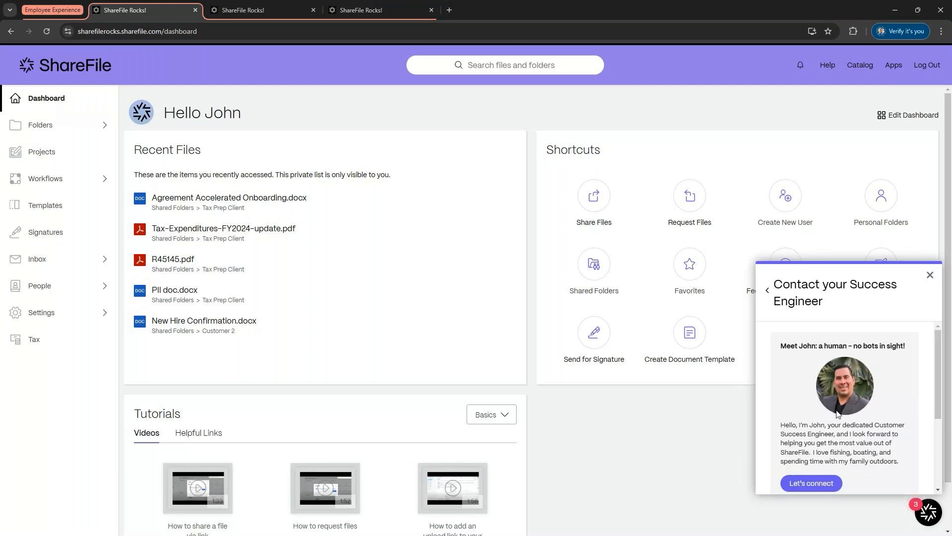
Step: Scroll through the Success Engineer's introduction and booking information in the panel
scroll(838, 413, down, 1)
scroll(838, 413, up, 1)
scroll(842, 439, down, 2)
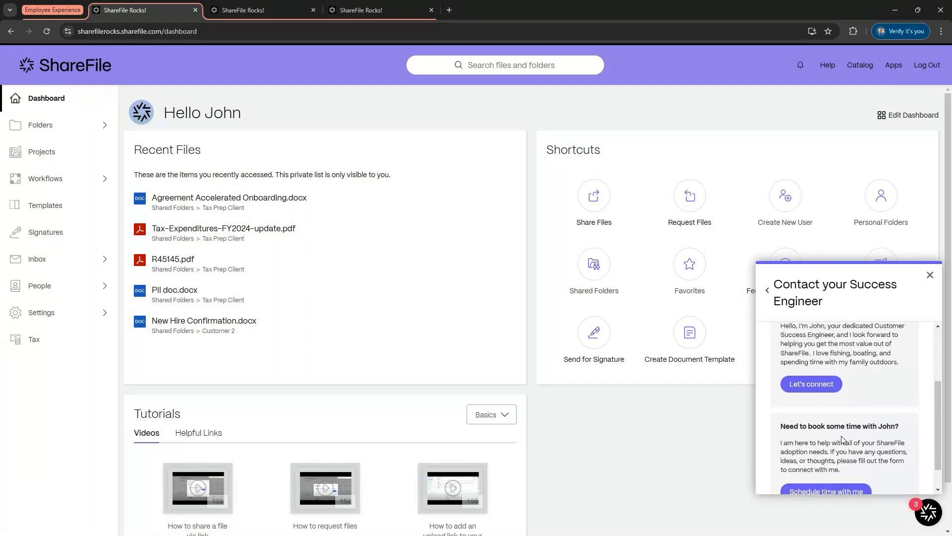
scroll(842, 438, down, 2)
scroll(841, 439, up, 4)
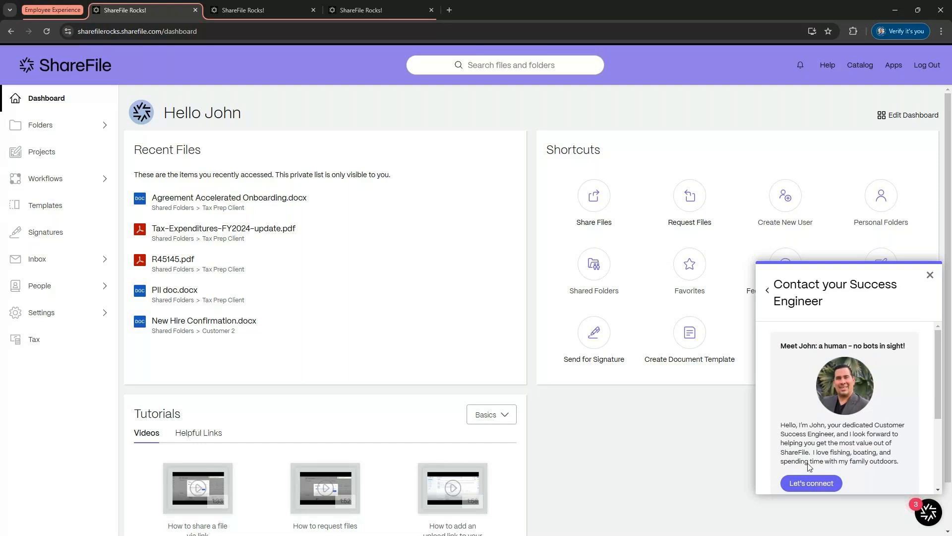
scroll(809, 466, down, 1)
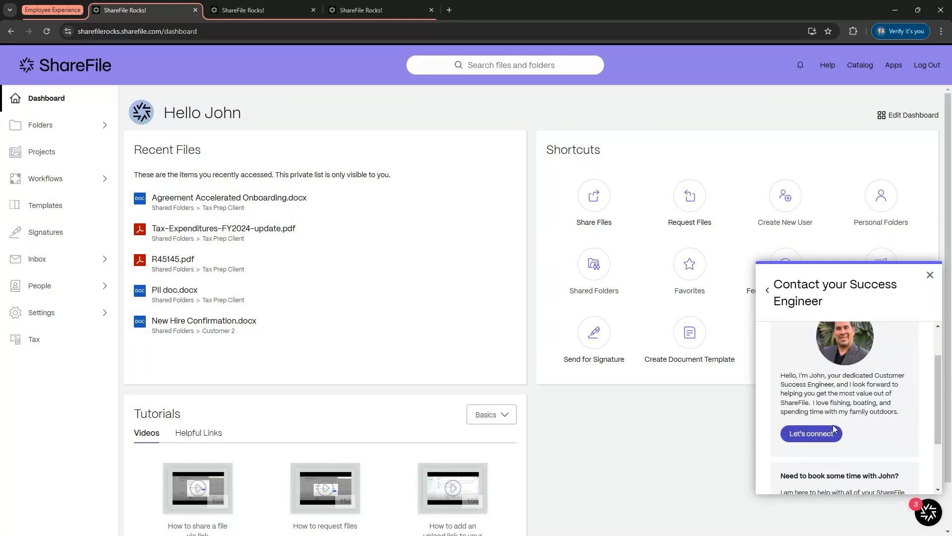
scroll(833, 425, down, 2)
scroll(834, 425, up, 3)
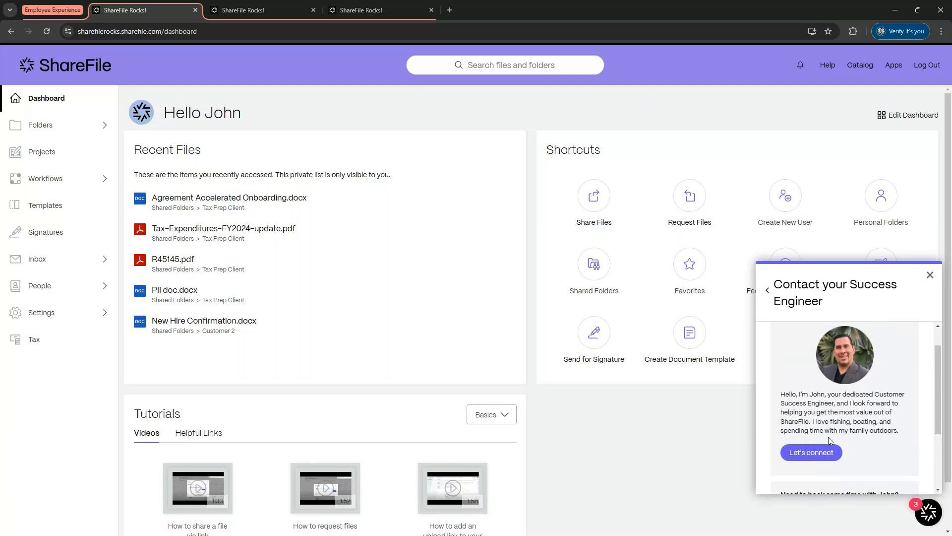
Step: Close the Resource Center, then reopen it at the Contact your Success Engineer page
click(932, 278)
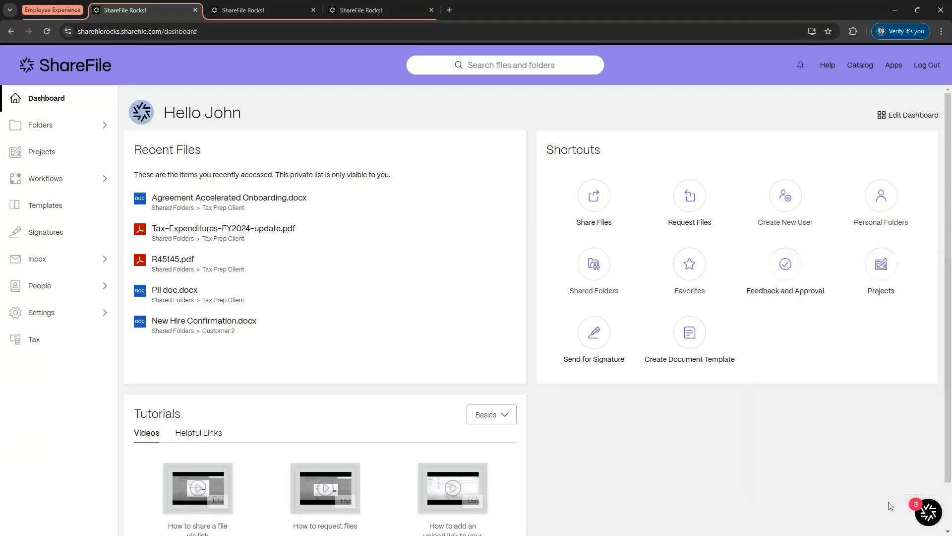
click(927, 513)
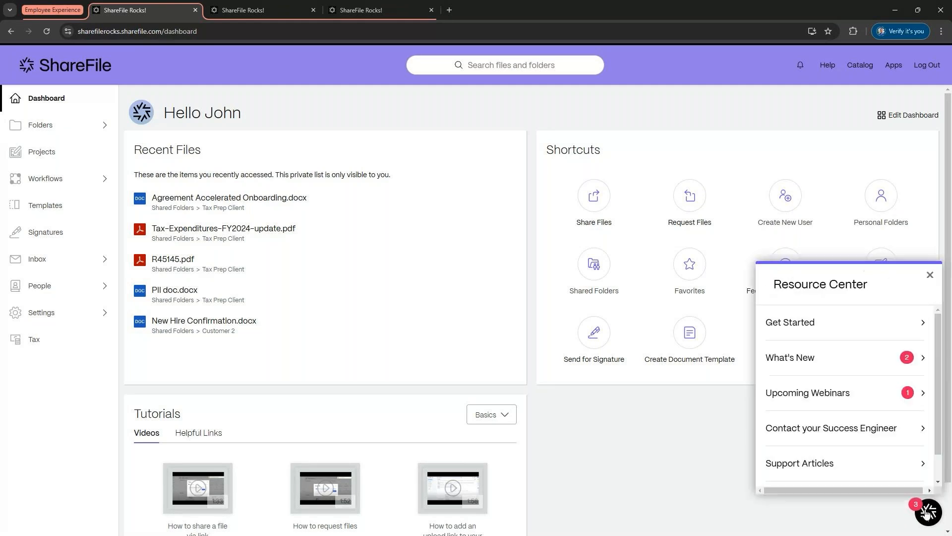
click(889, 434)
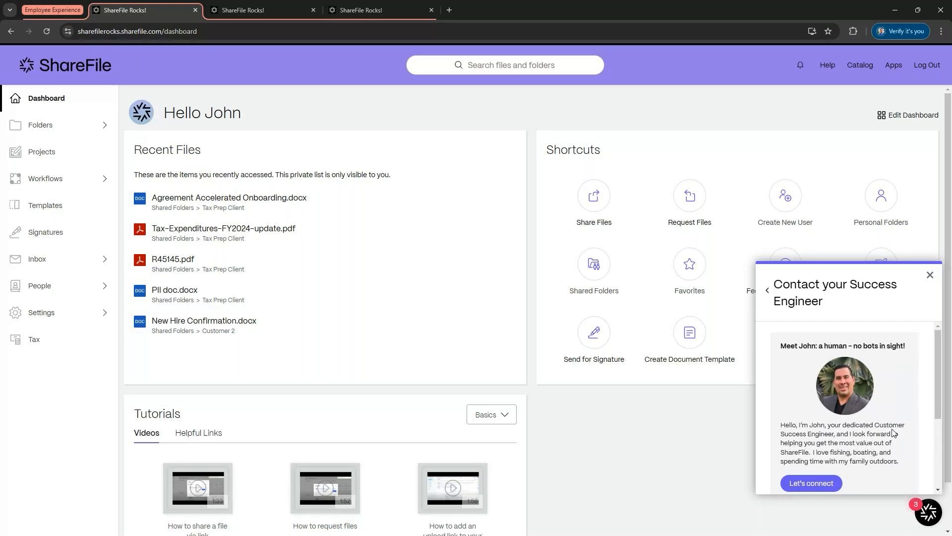